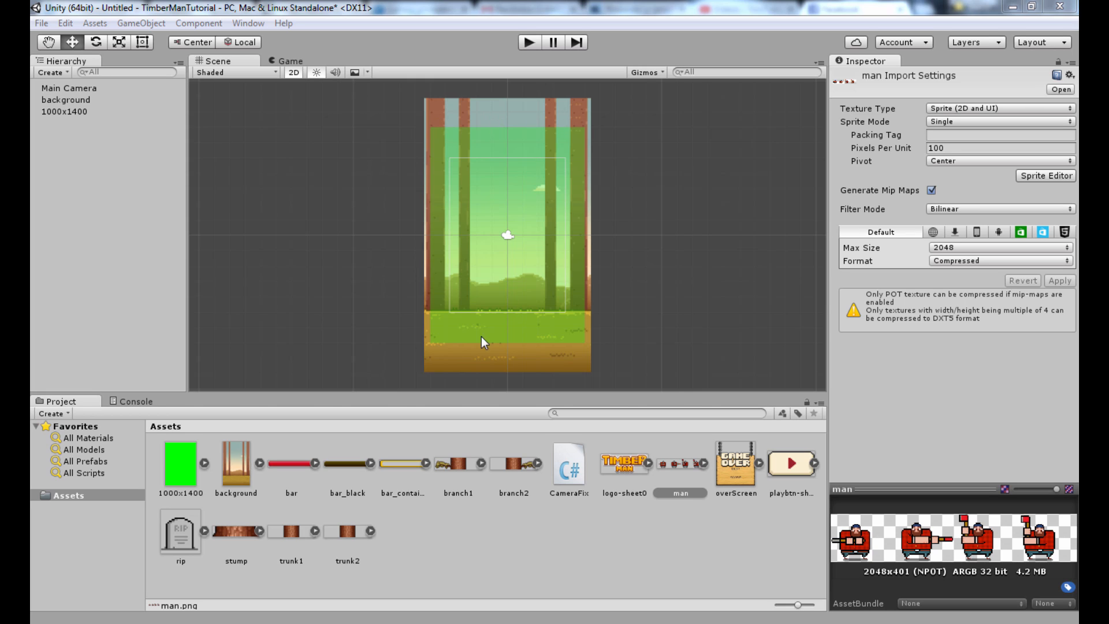
pyautogui.click(237, 471)
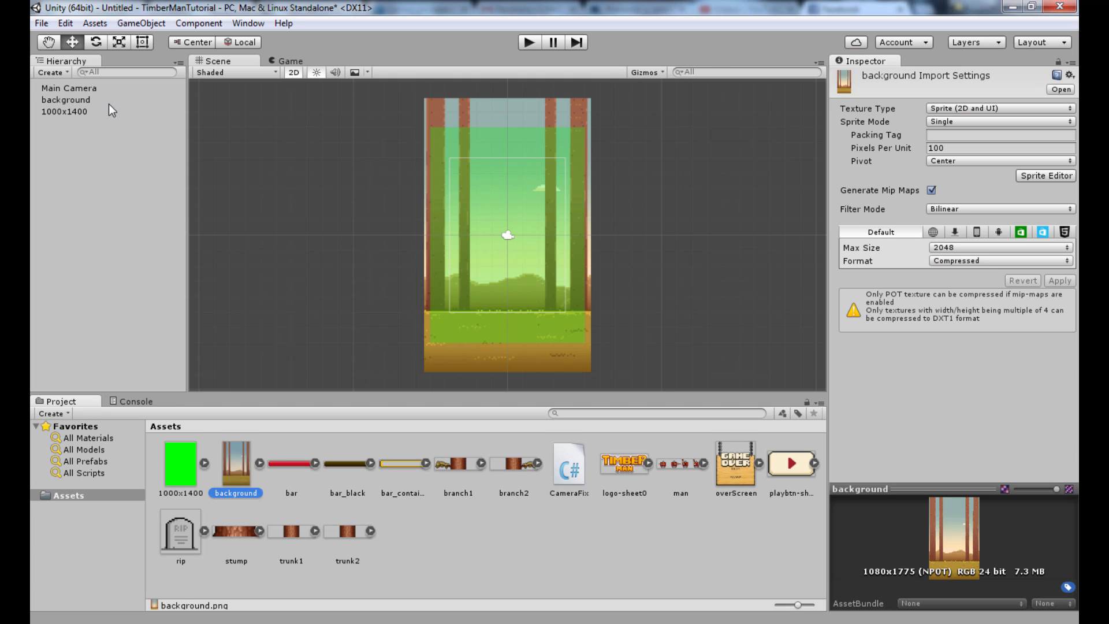
pyautogui.click(107, 87)
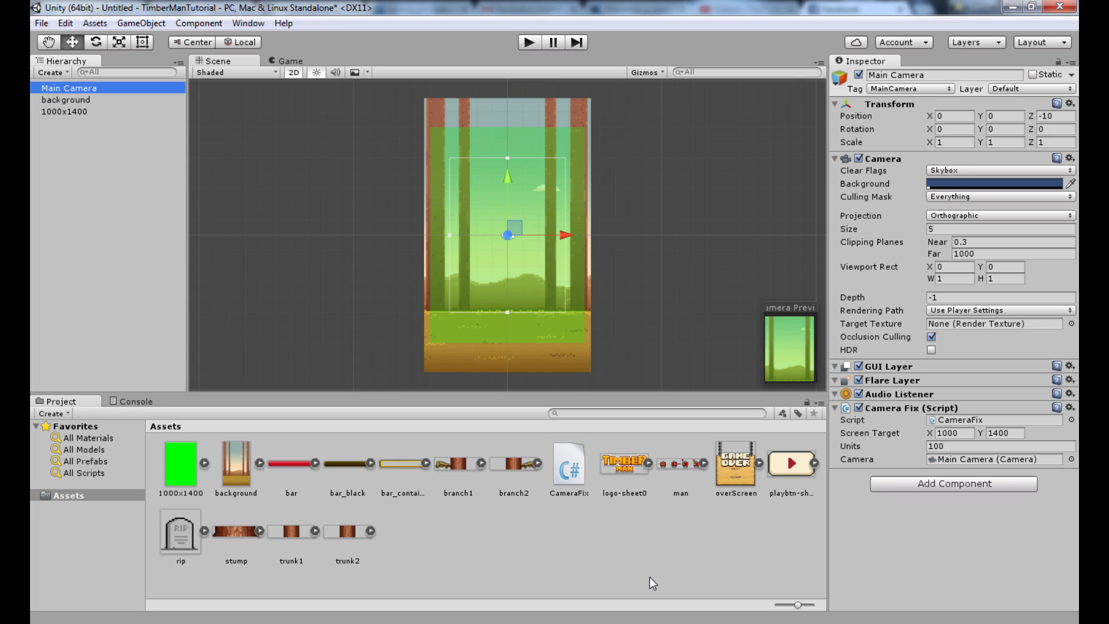
pyautogui.click(623, 542)
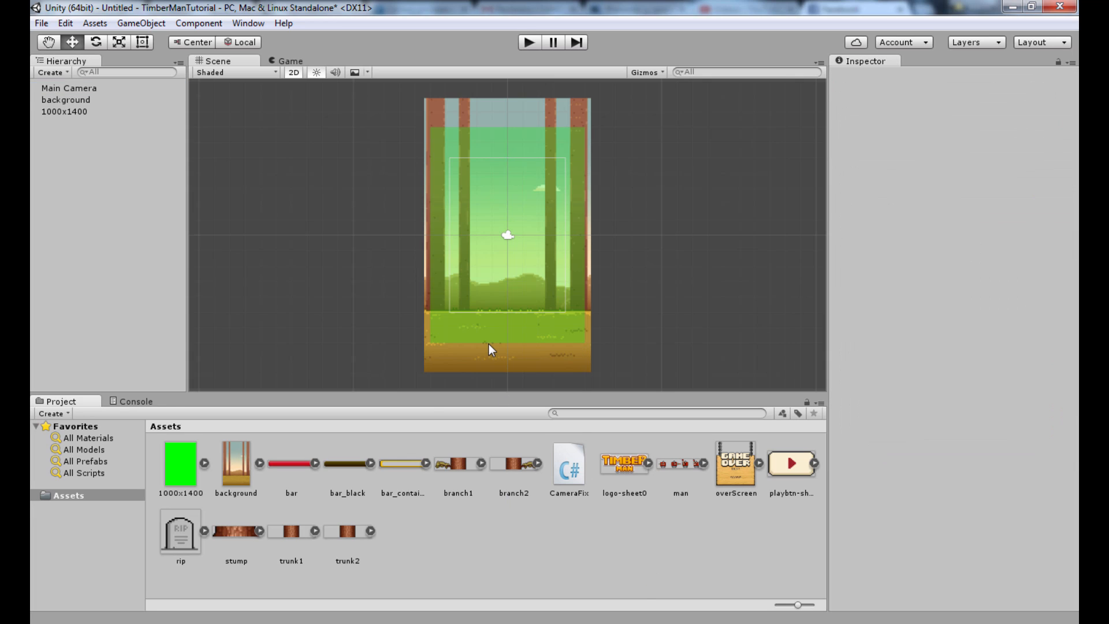
pyautogui.click(687, 469)
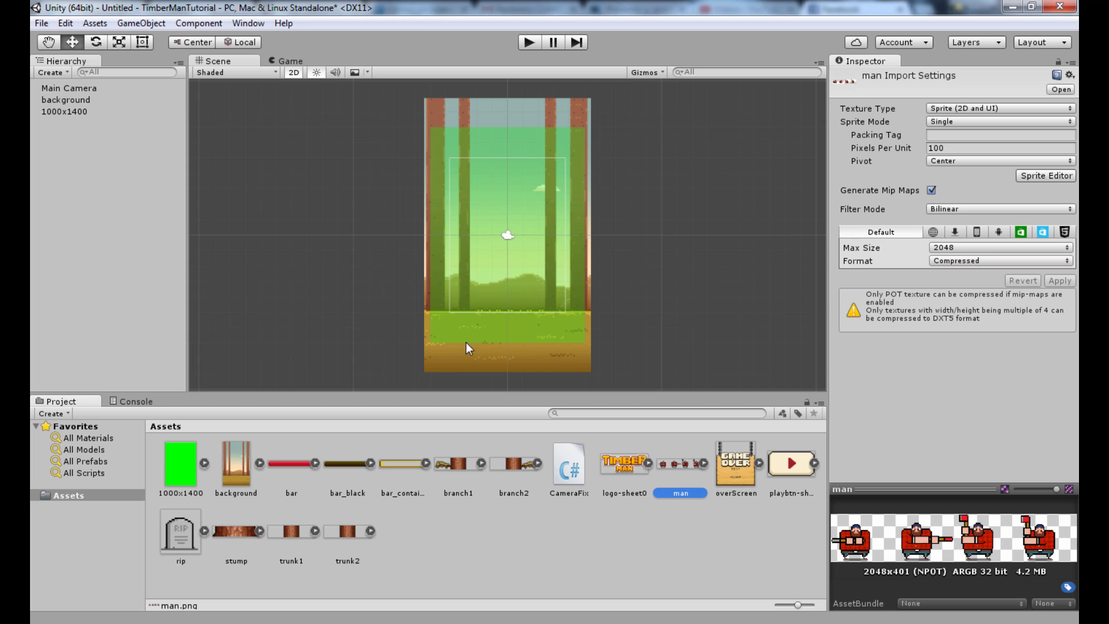
pyautogui.click(475, 518)
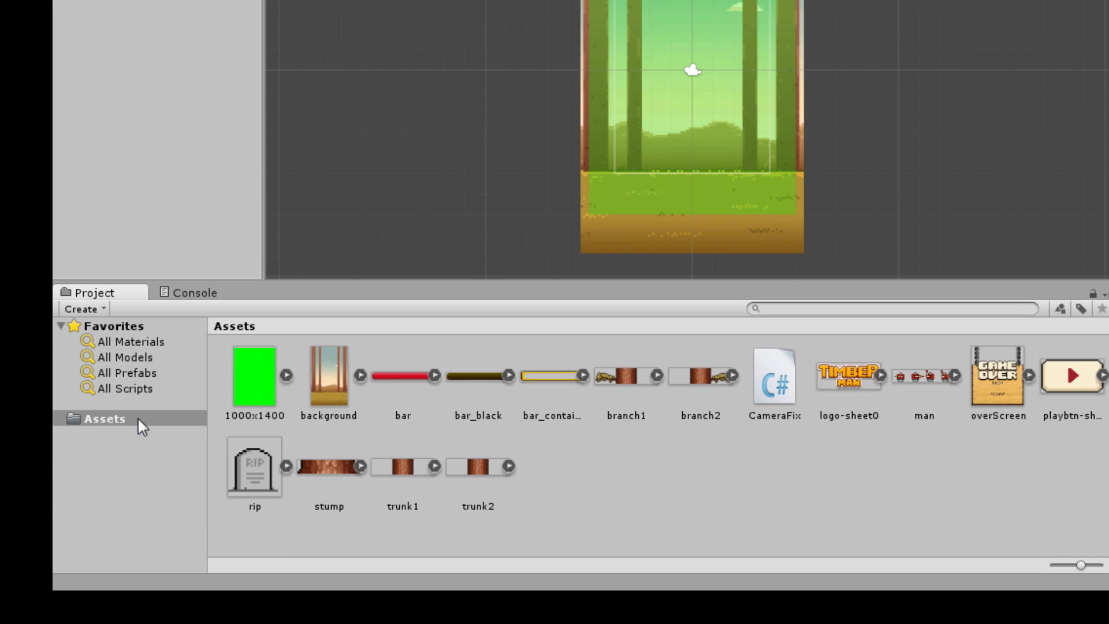
# Create a new folder named Images inside the Assets folder
pyautogui.rightClick(127, 425)
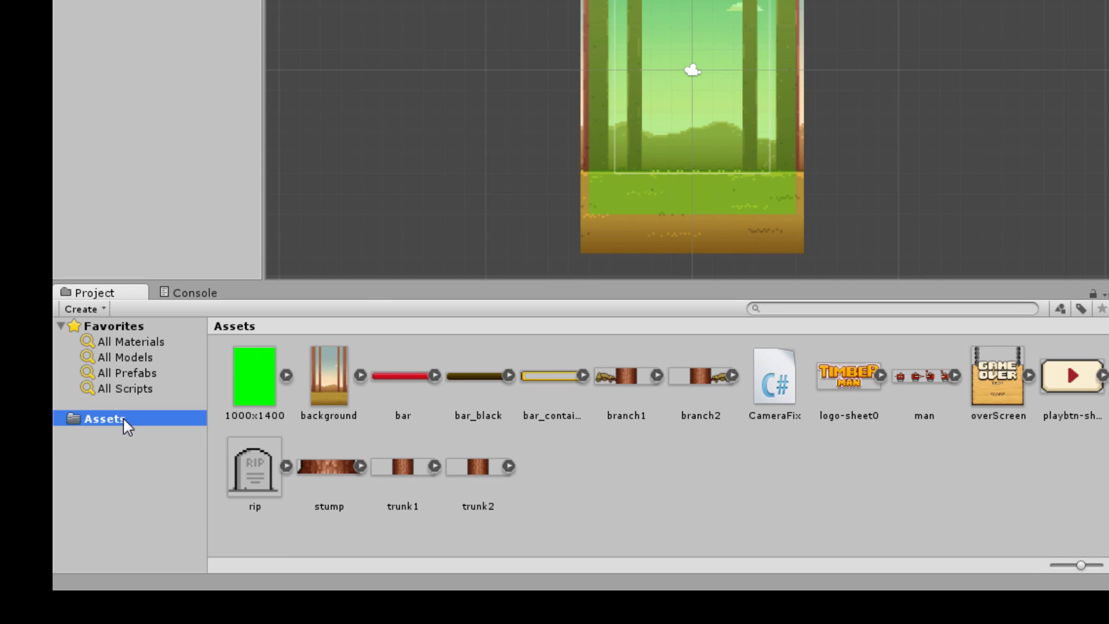
pyautogui.moveTo(291, 88)
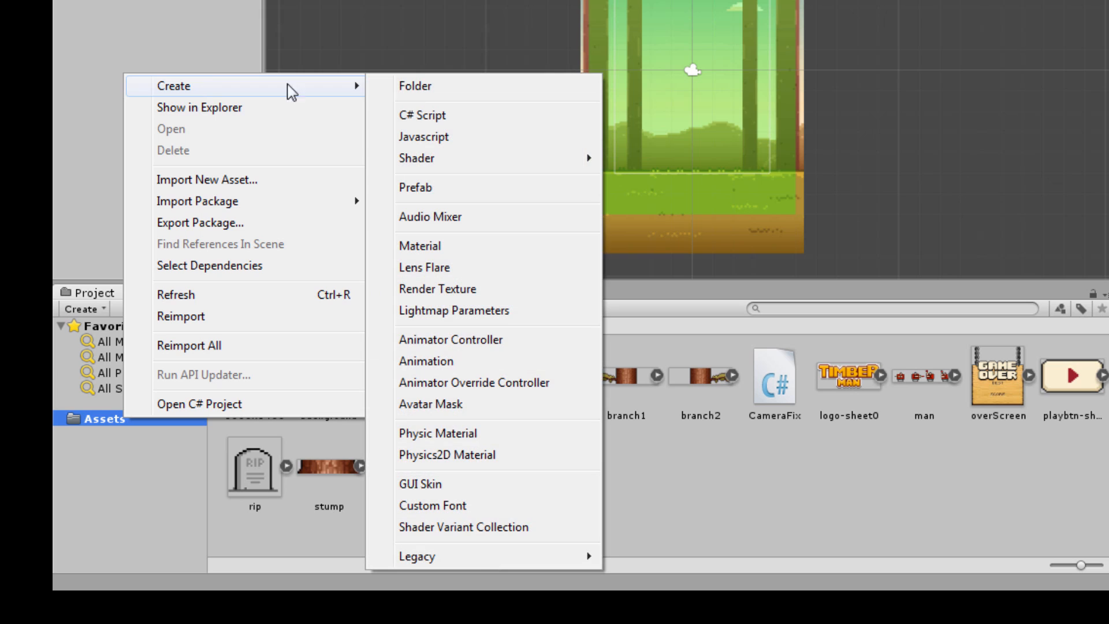
pyautogui.click(419, 87)
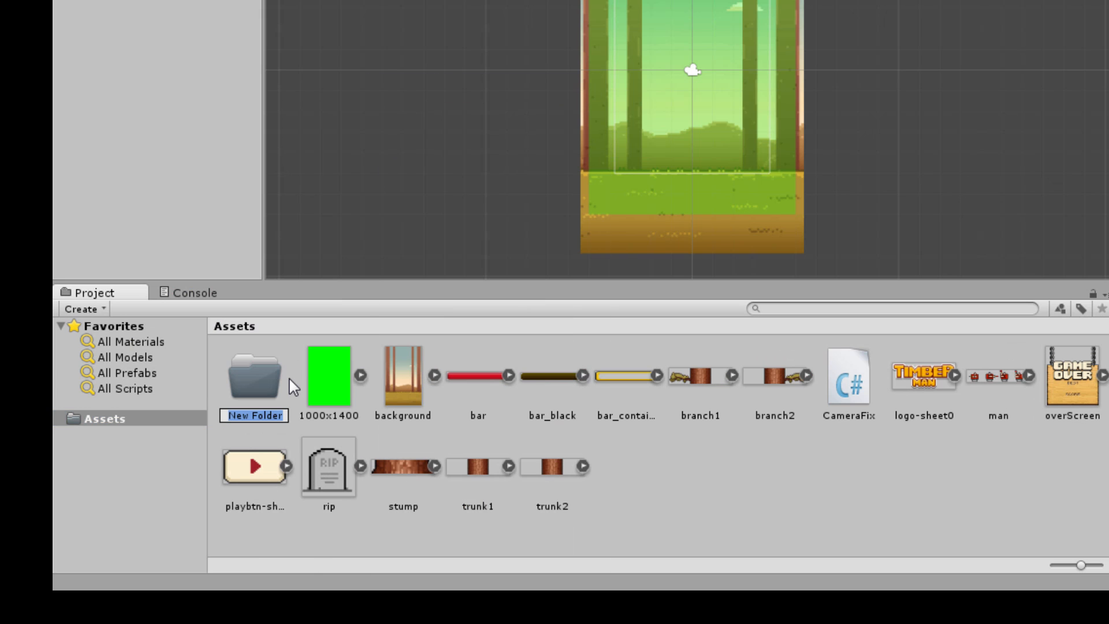
pyautogui.write('Images')
pyautogui.press('Return')
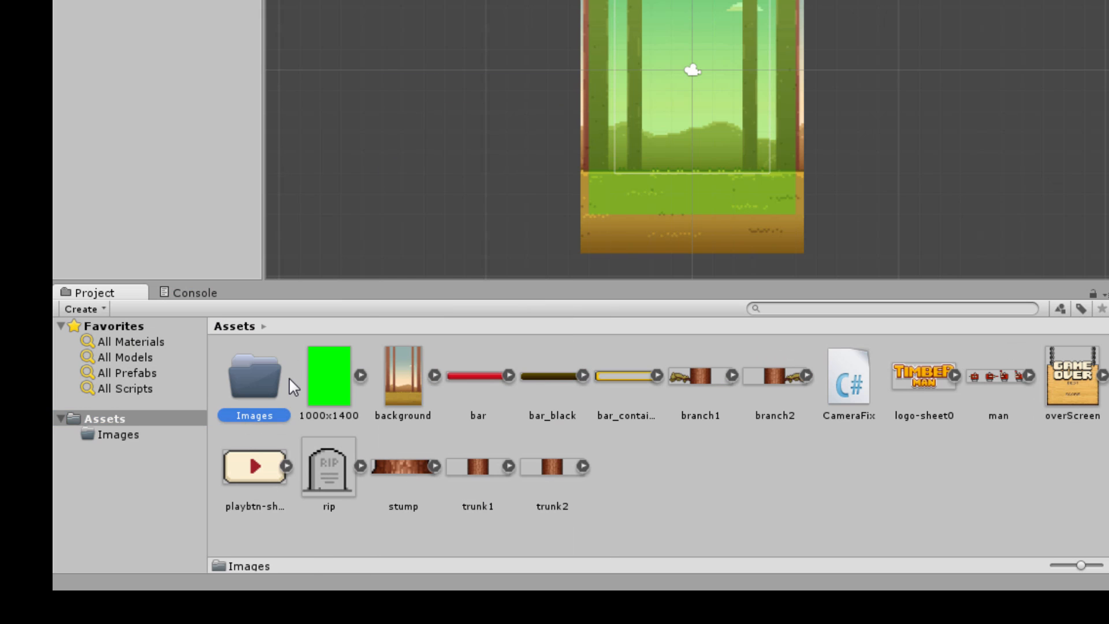
pyautogui.click(328, 378)
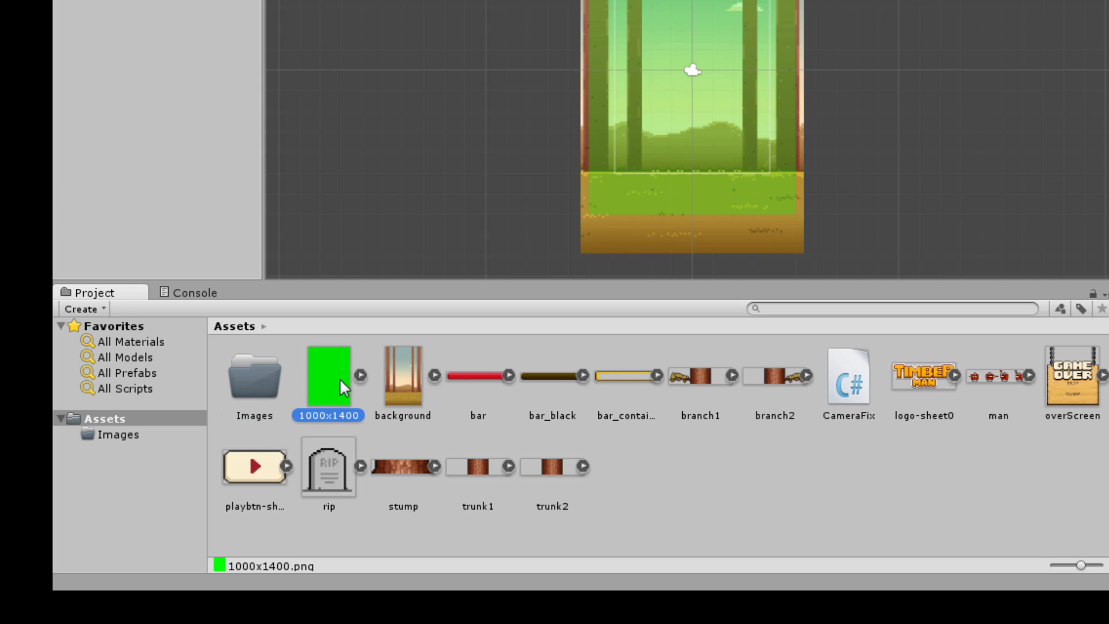
pyautogui.keyDown('shift'); pyautogui.click(403, 378); pyautogui.keyUp('shift')
pyautogui.keyDown('shift'); pyautogui.click(785, 381); pyautogui.keyUp('shift')
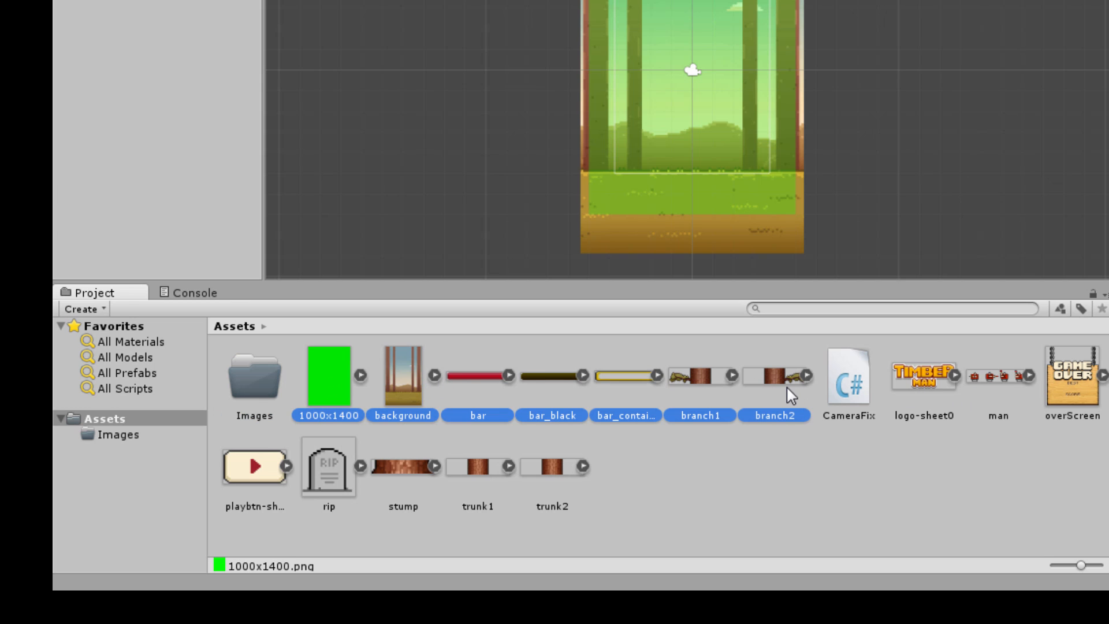
pyautogui.keyDown('ctrl'); pyautogui.click(923, 383); pyautogui.keyUp('ctrl')
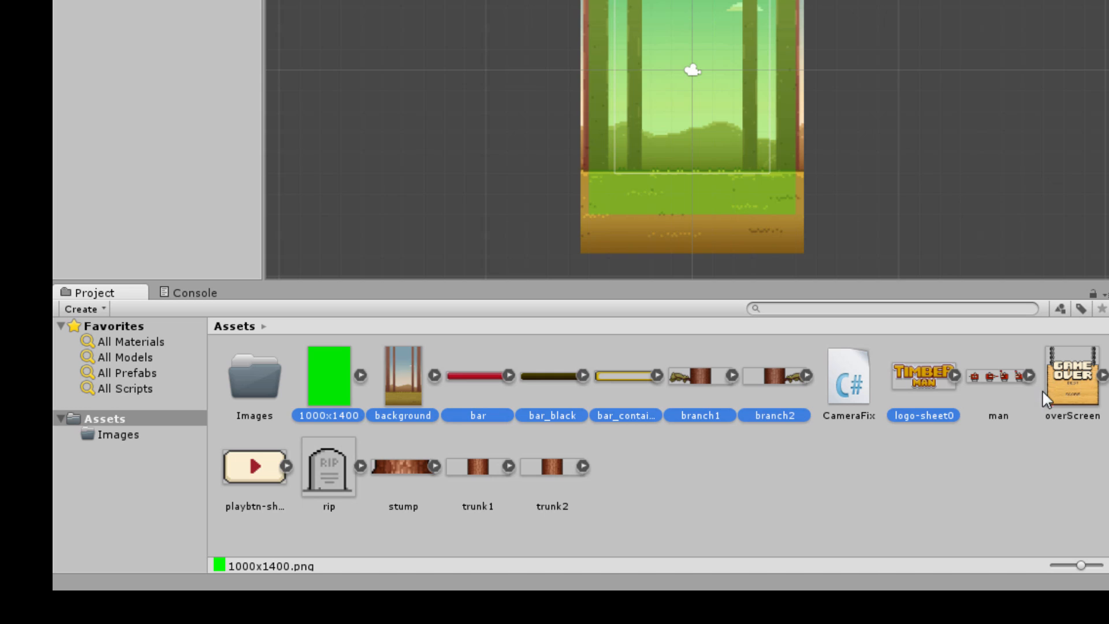
pyautogui.keyDown('ctrl'); pyautogui.click(1000, 379); pyautogui.keyUp('ctrl')
# Move all the image assets, including logo-sheet0, from Assets into the Images folder, leaving out the CameraFix script
pyautogui.click(1076, 422)
pyautogui.click(1065, 411)
pyautogui.keyDown('ctrl'); pyautogui.click(986, 379); pyautogui.keyUp('ctrl')
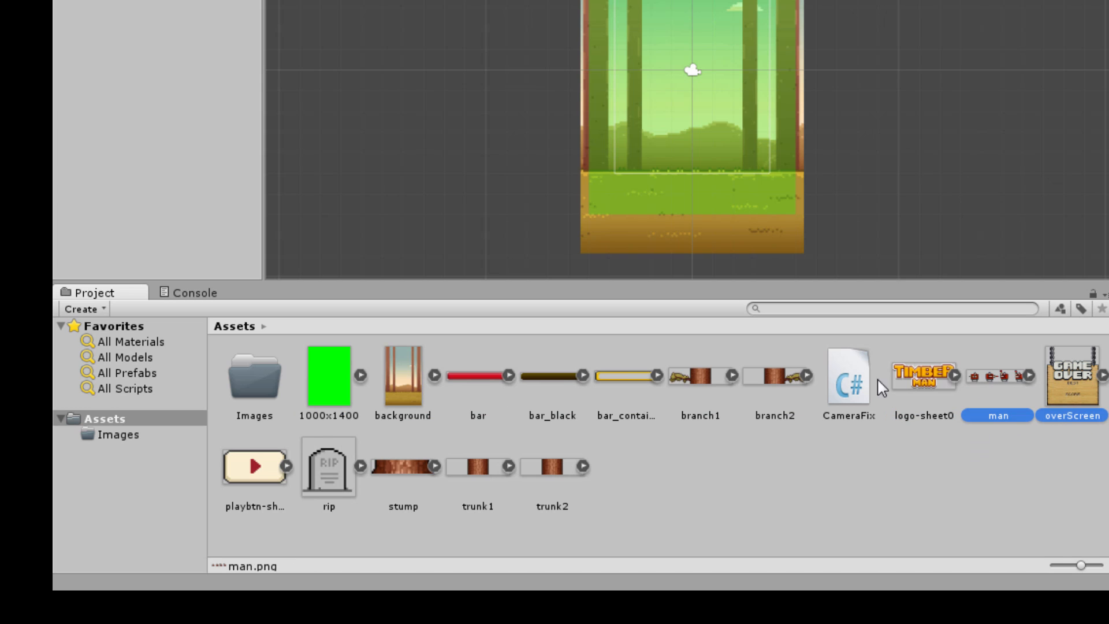
pyautogui.keyDown('ctrl'); pyautogui.click(793, 384); pyautogui.keyUp('ctrl')
pyautogui.keyDown('ctrl'); pyautogui.click(683, 376); pyautogui.keyUp('ctrl')
pyautogui.keyDown('ctrl'); pyautogui.click(612, 373); pyautogui.keyUp('ctrl')
pyautogui.keyDown('ctrl'); pyautogui.click(555, 373); pyautogui.keyUp('ctrl')
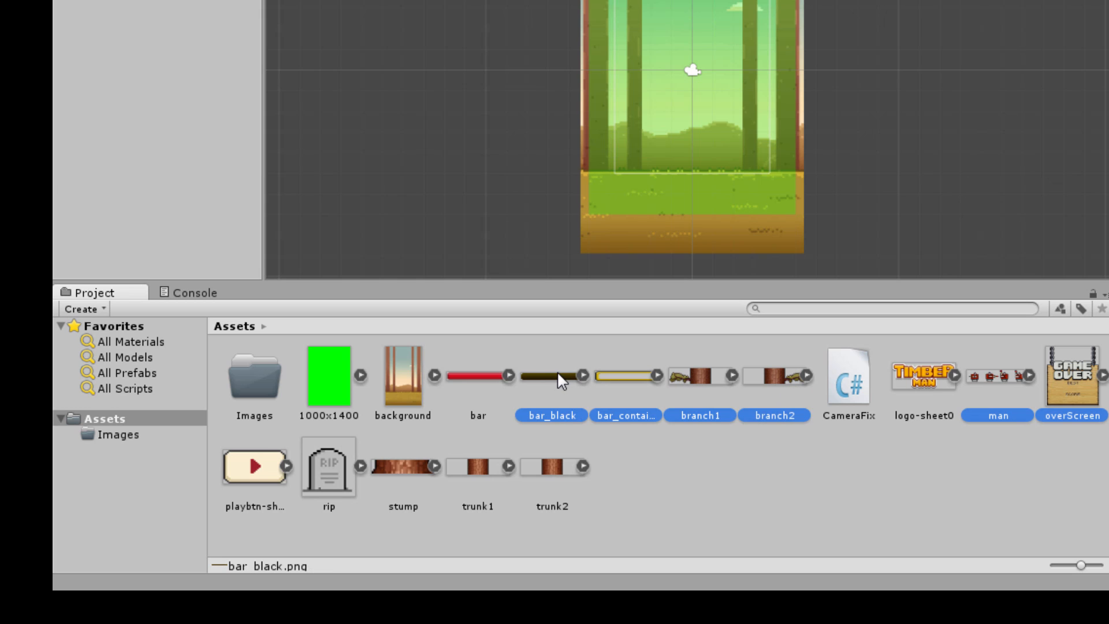
pyautogui.keyDown('ctrl'); pyautogui.click(479, 374); pyautogui.keyUp('ctrl')
pyautogui.keyDown('ctrl'); pyautogui.click(401, 375); pyautogui.keyUp('ctrl')
pyautogui.keyDown('ctrl'); pyautogui.click(336, 371); pyautogui.keyUp('ctrl')
pyautogui.keyDown('ctrl'); pyautogui.click(272, 451); pyautogui.keyUp('ctrl')
pyautogui.keyDown('ctrl'); pyautogui.click(322, 442); pyautogui.keyUp('ctrl')
pyautogui.keyDown('ctrl'); pyautogui.click(408, 461); pyautogui.keyUp('ctrl')
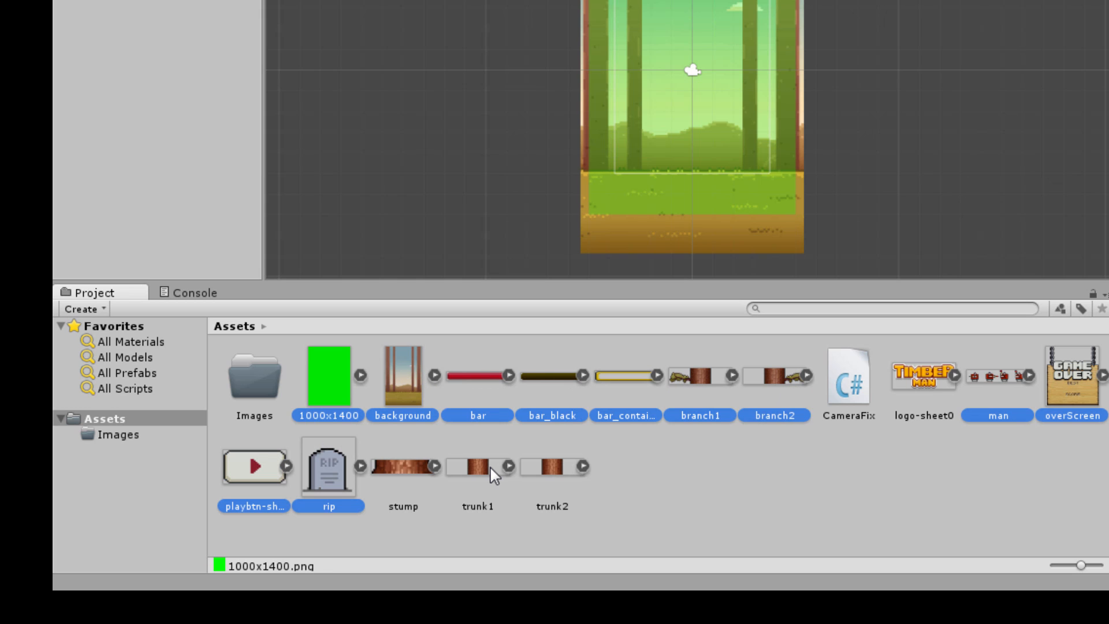
pyautogui.keyDown('ctrl'); pyautogui.click(559, 467); pyautogui.keyUp('ctrl')
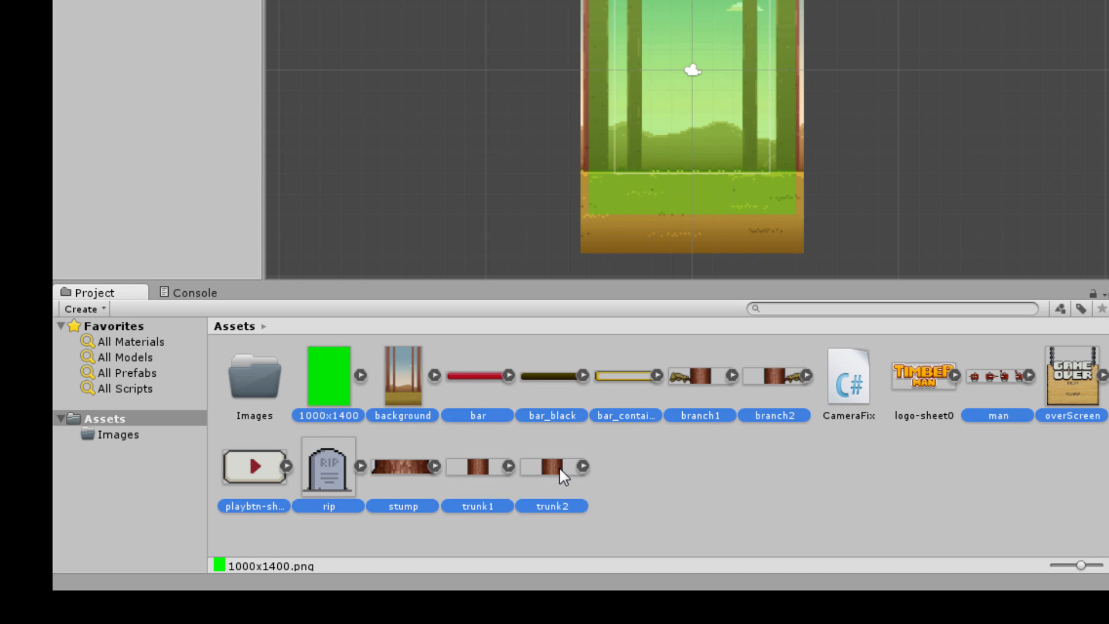
pyautogui.keyDown('ctrl'); pyautogui.click(559, 466); pyautogui.keyUp('ctrl')
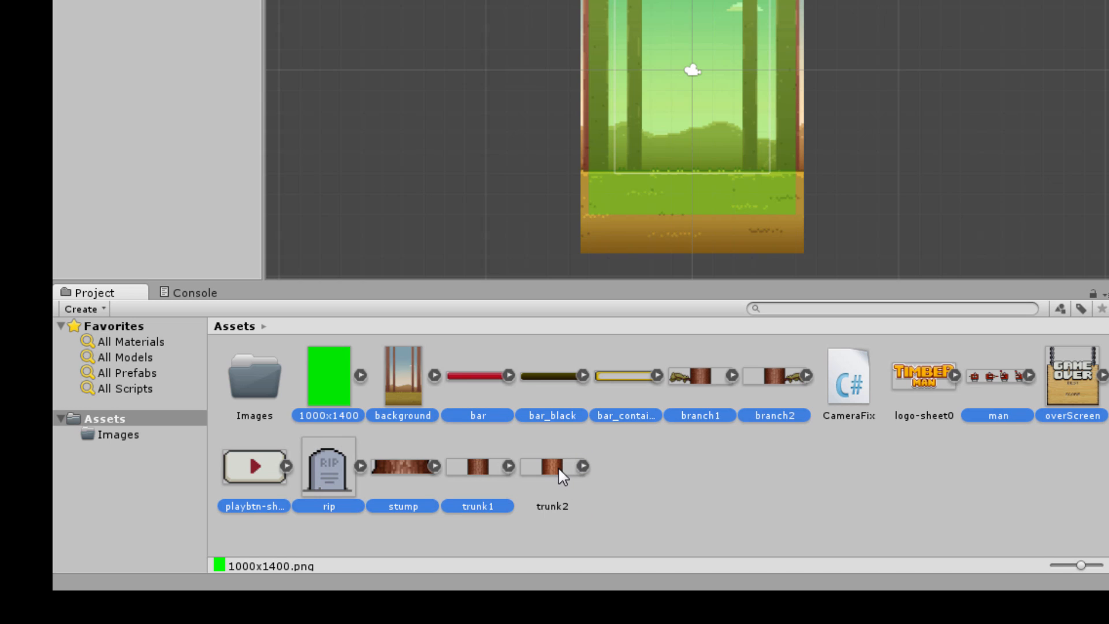
pyautogui.keyDown('ctrl'); pyautogui.click(558, 467); pyautogui.keyUp('ctrl')
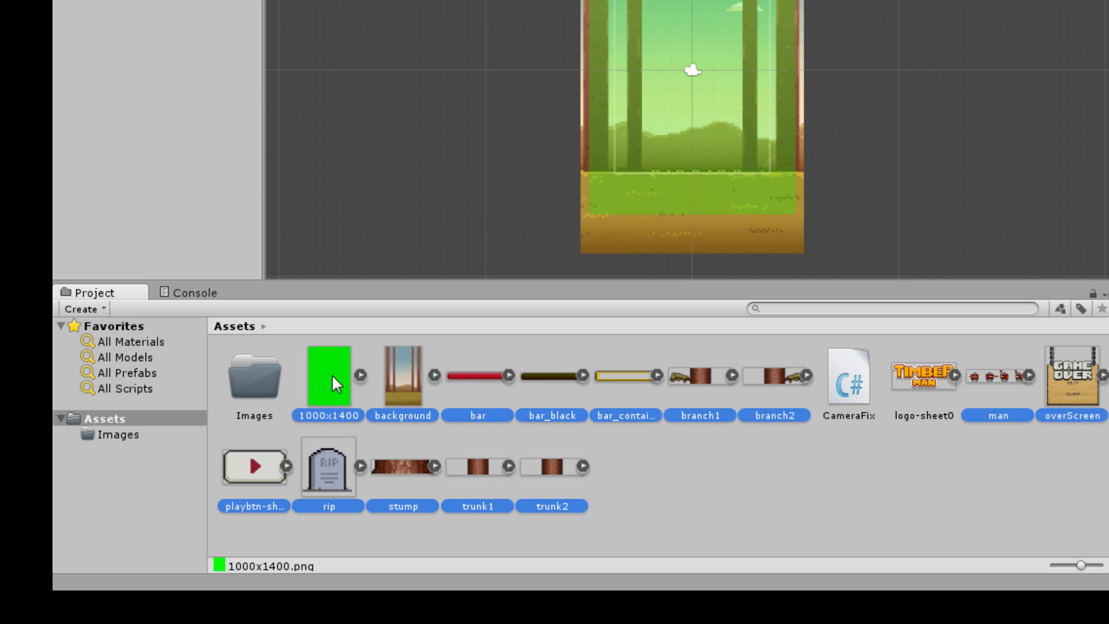
pyautogui.moveTo(332, 373); pyautogui.dragTo(266, 408)
pyautogui.moveTo(255, 377); pyautogui.dragTo(255, 377)
pyautogui.click(413, 377)
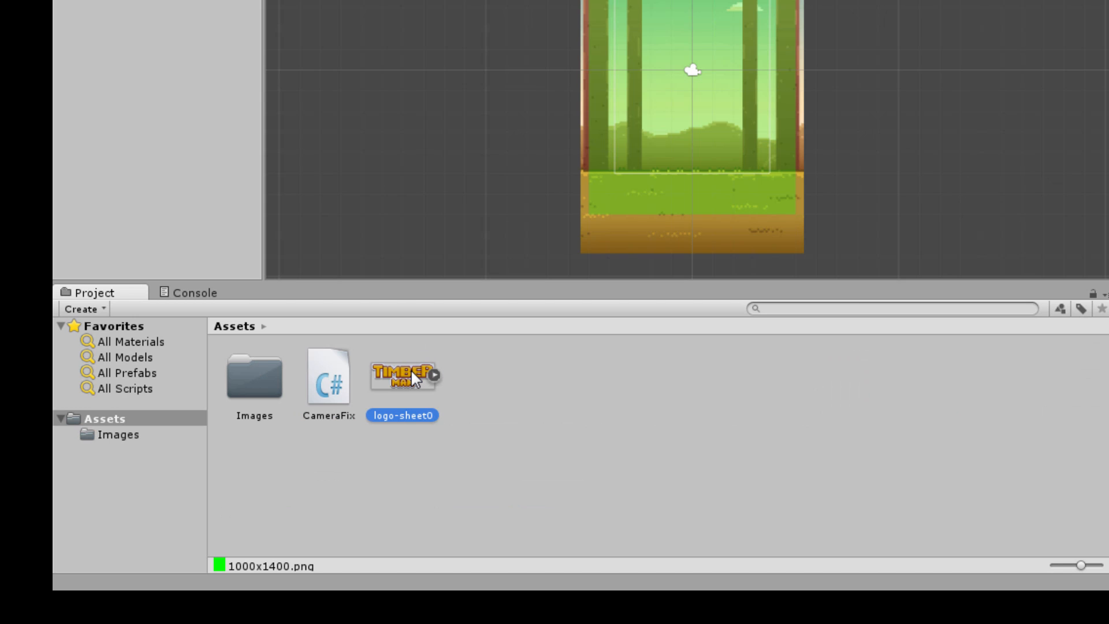
pyautogui.moveTo(412, 373); pyautogui.dragTo(260, 383)
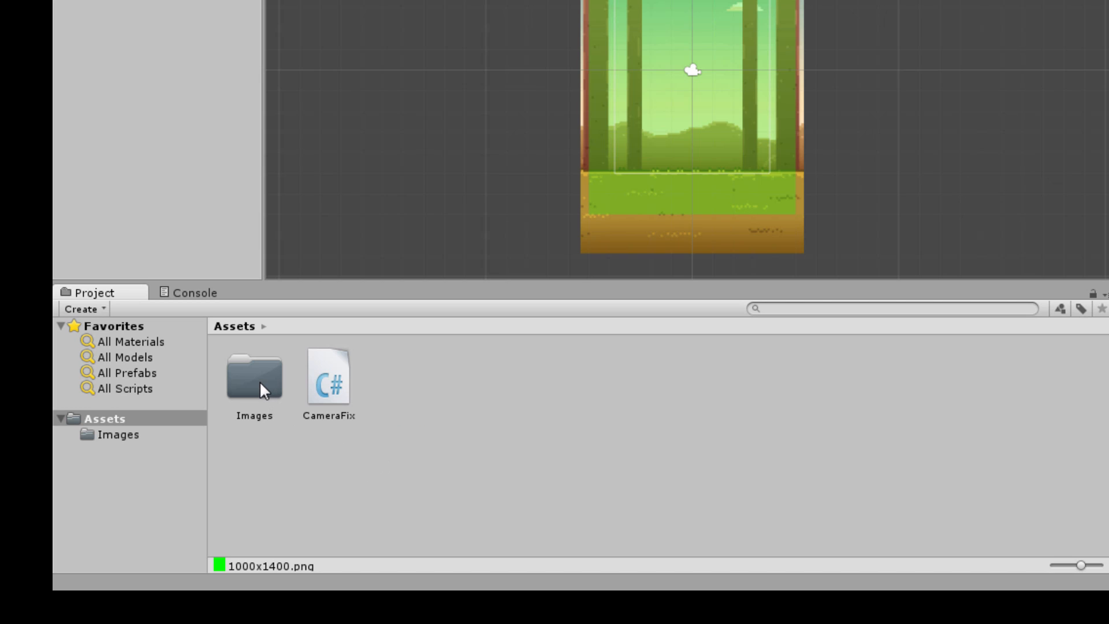
# Create a second folder named Scripts inside the Assets folder
pyautogui.rightClick(442, 399)
pyautogui.moveTo(507, 71)
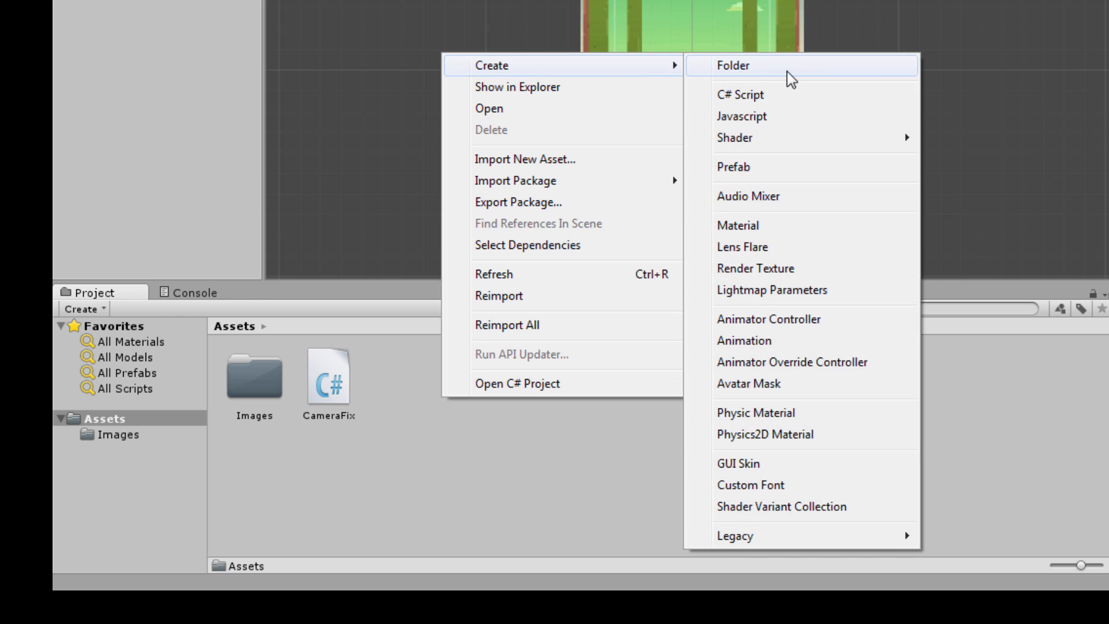
pyautogui.click(789, 69)
pyautogui.write('S')
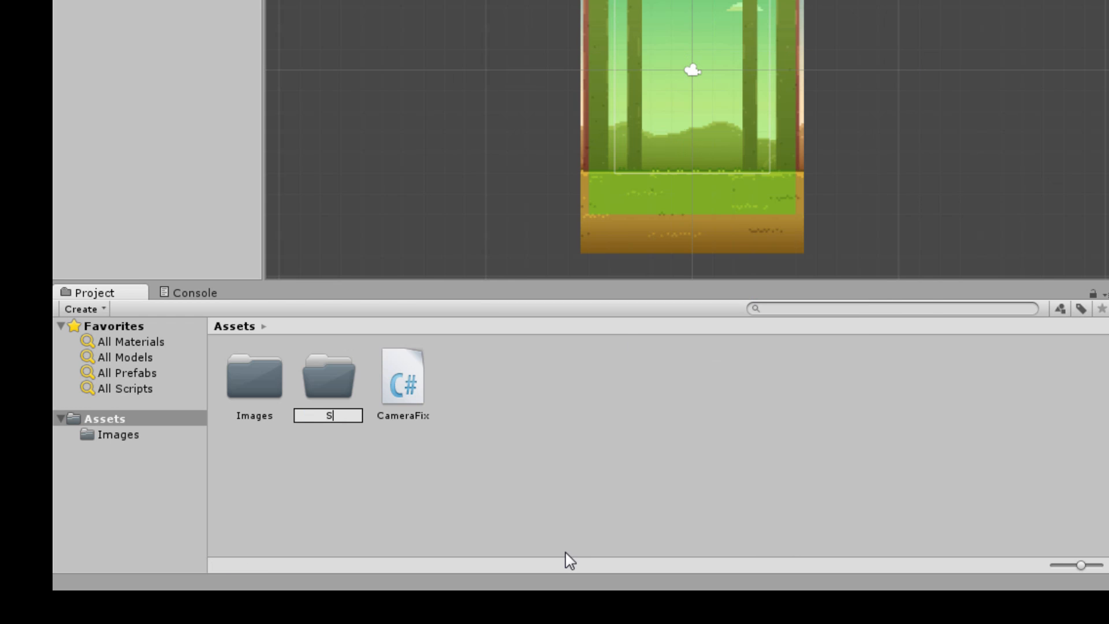
pyautogui.write('cripts')
pyautogui.press('Return')
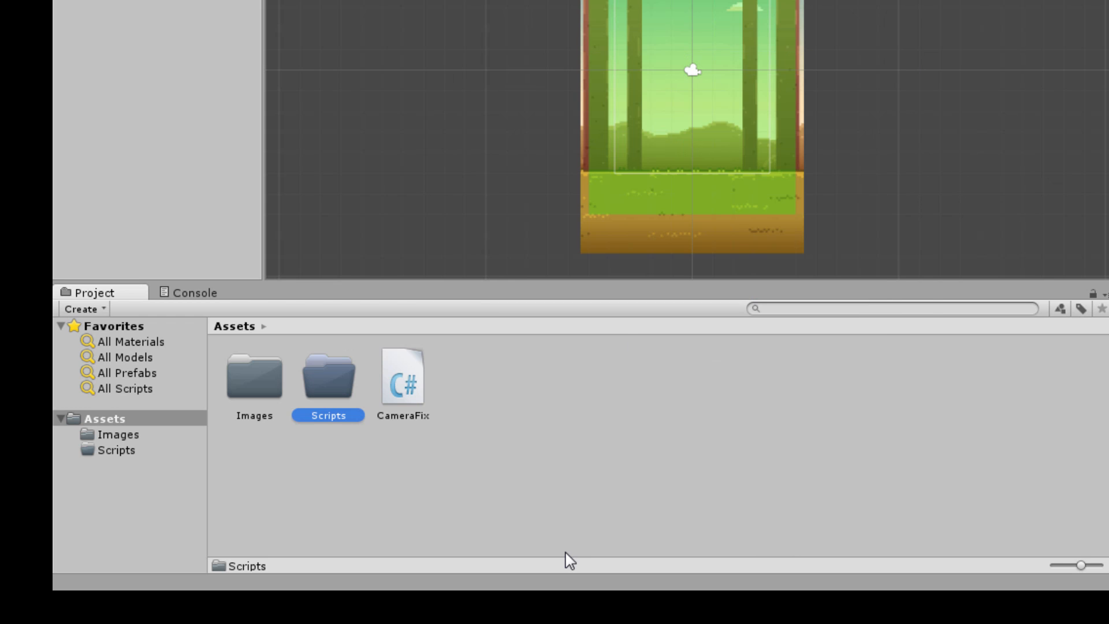
# Move the CameraFix script into the Scripts folder and open the Images folder
pyautogui.moveTo(414, 384); pyautogui.dragTo(327, 385)
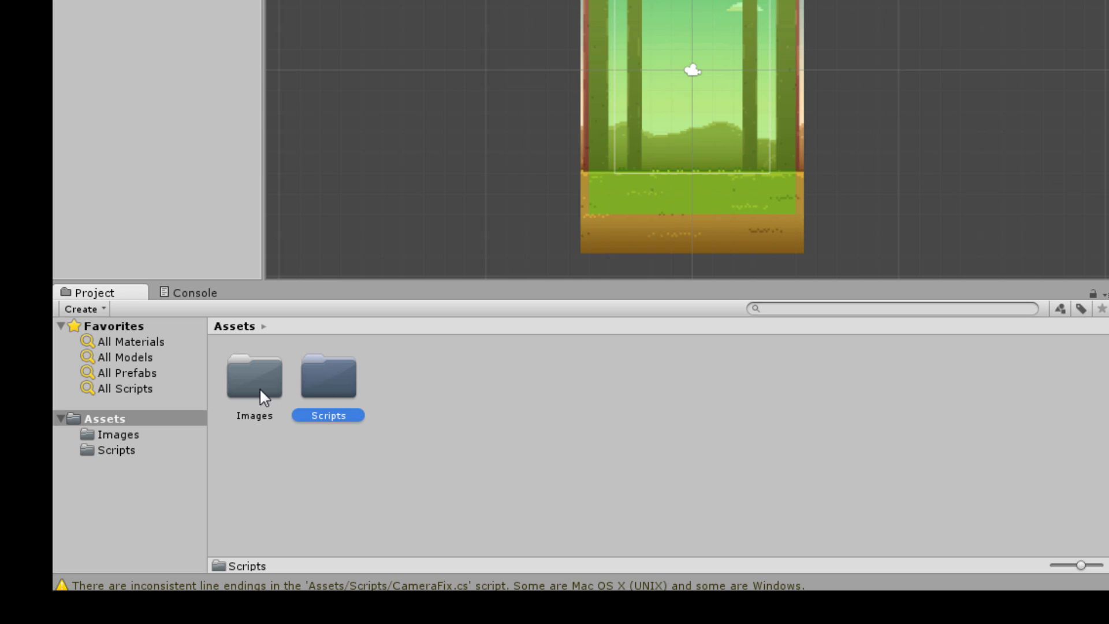
pyautogui.click(487, 383)
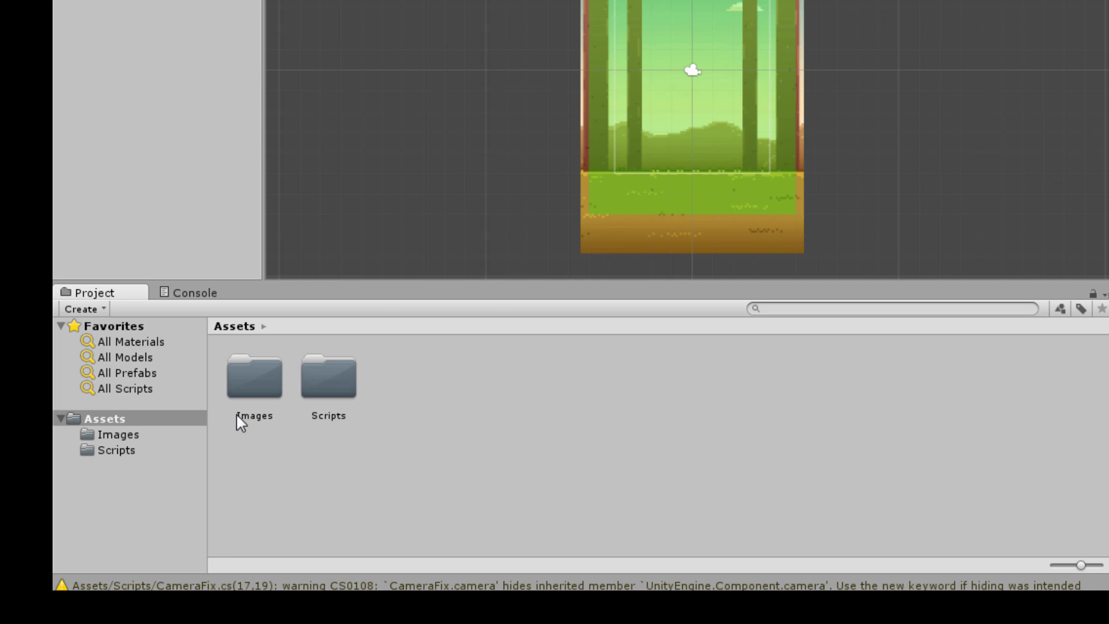
pyautogui.doubleClick(245, 376)
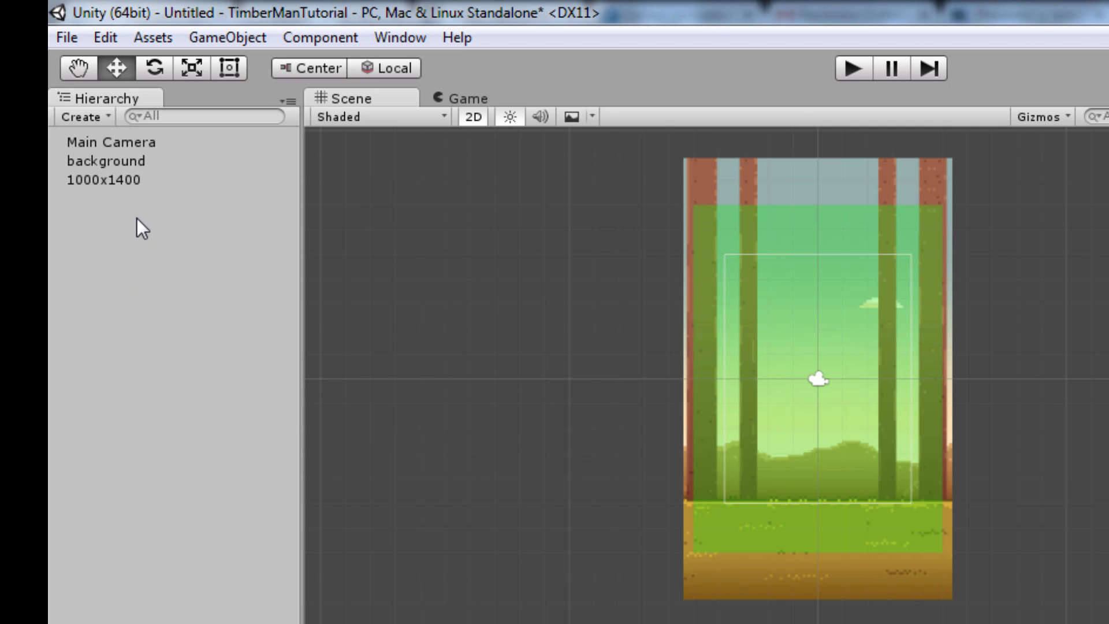
# Create an empty game object in the scene and name it Timberman
pyautogui.rightClick(119, 218)
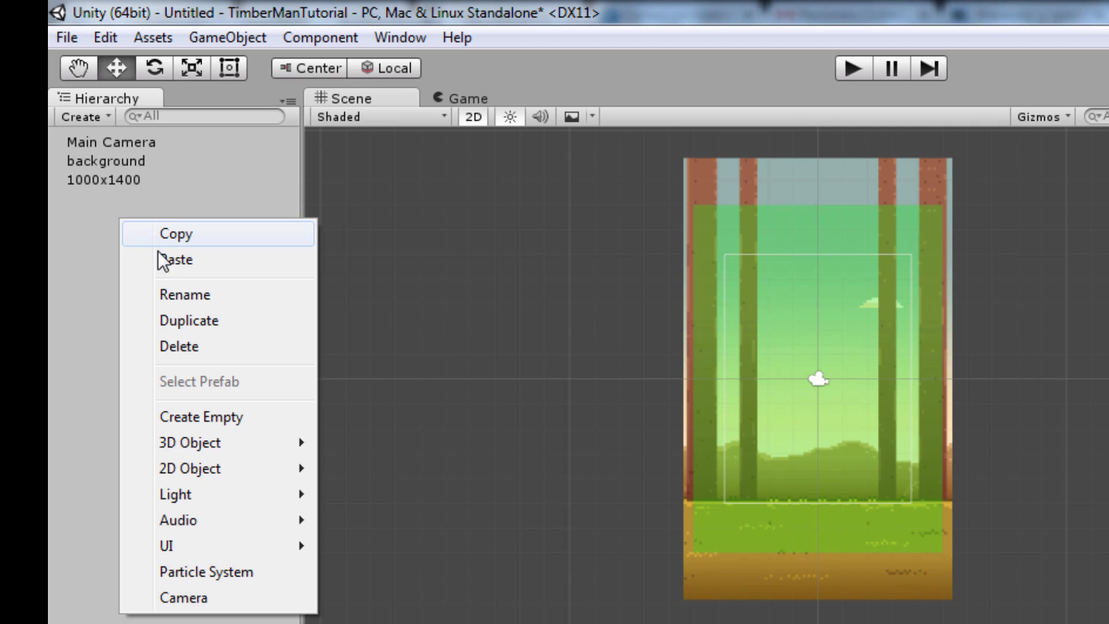
pyautogui.click(214, 418)
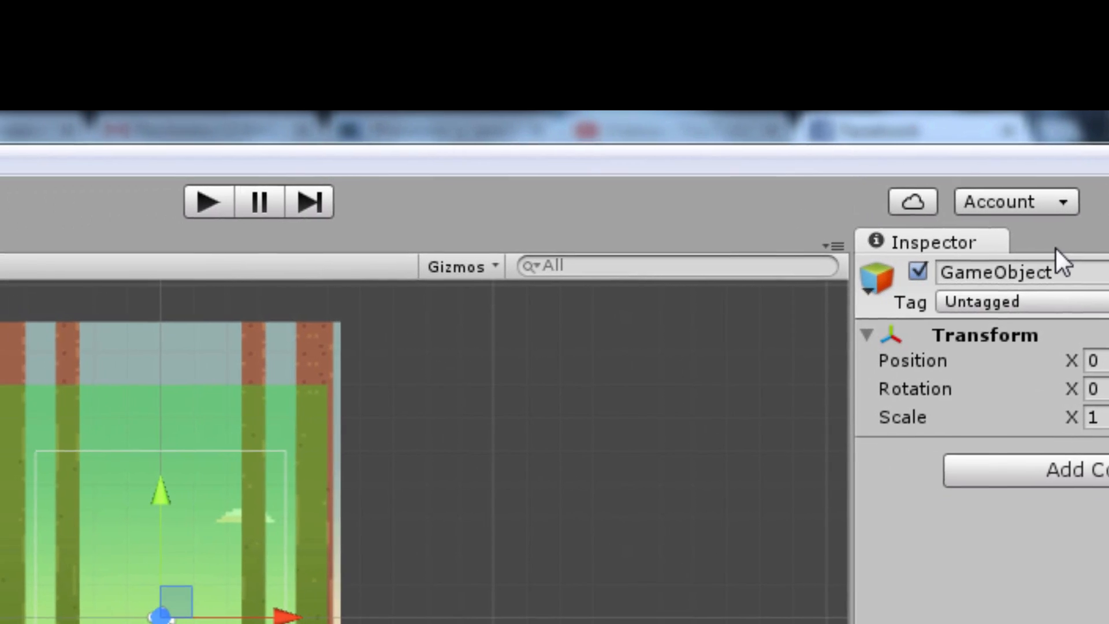
pyautogui.moveTo(1004, 275); pyautogui.dragTo(635, 259)
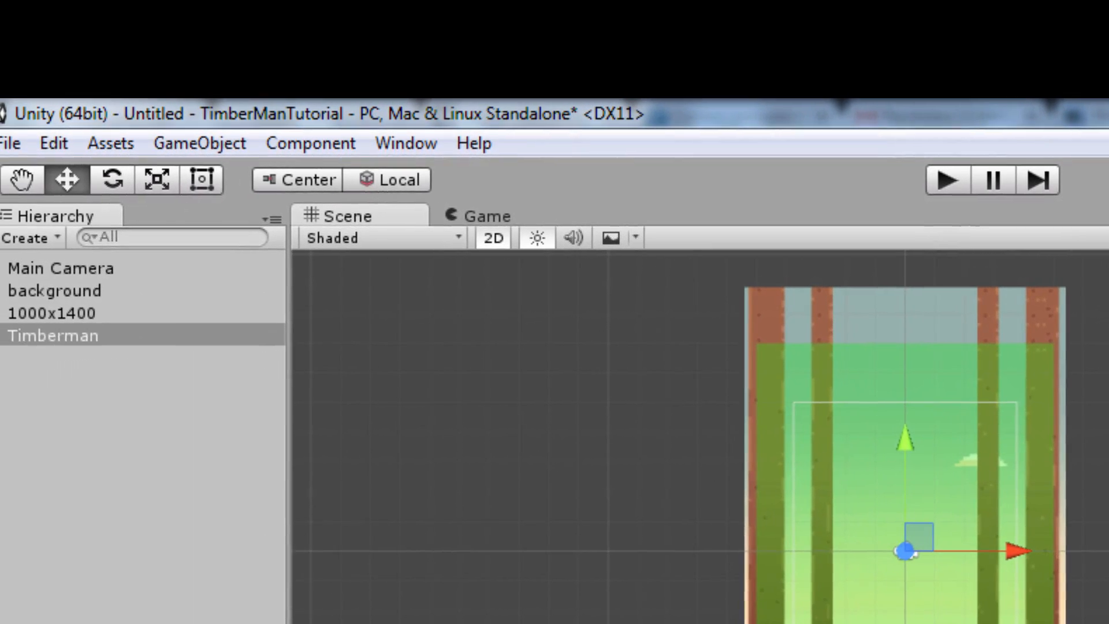
# Create an empty game object as a child of Timberman
pyautogui.click(150, 303)
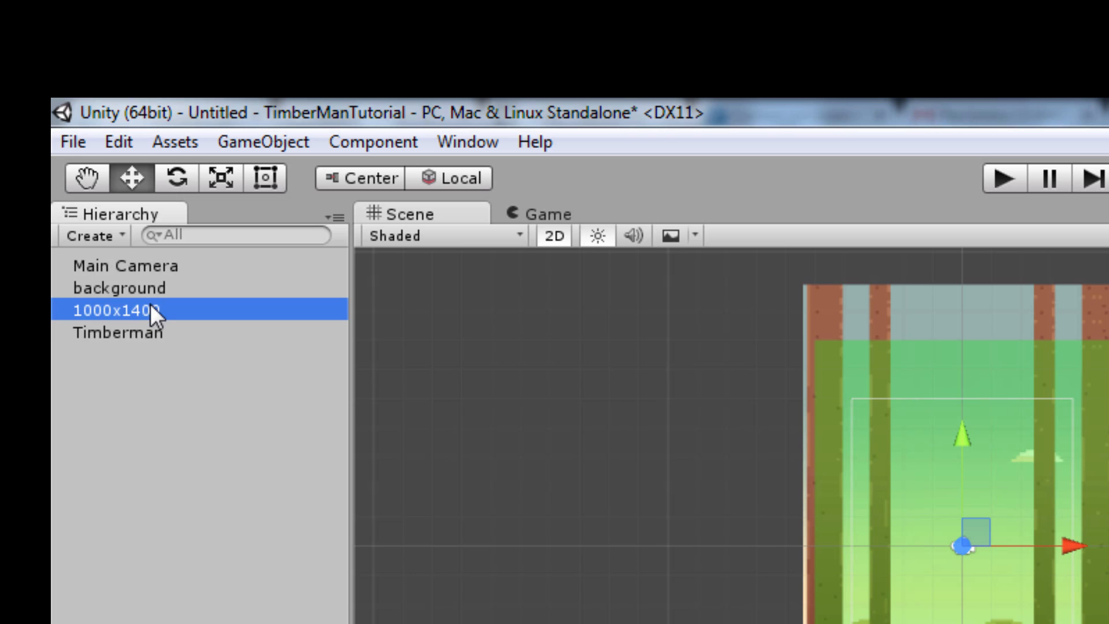
pyautogui.click(148, 331)
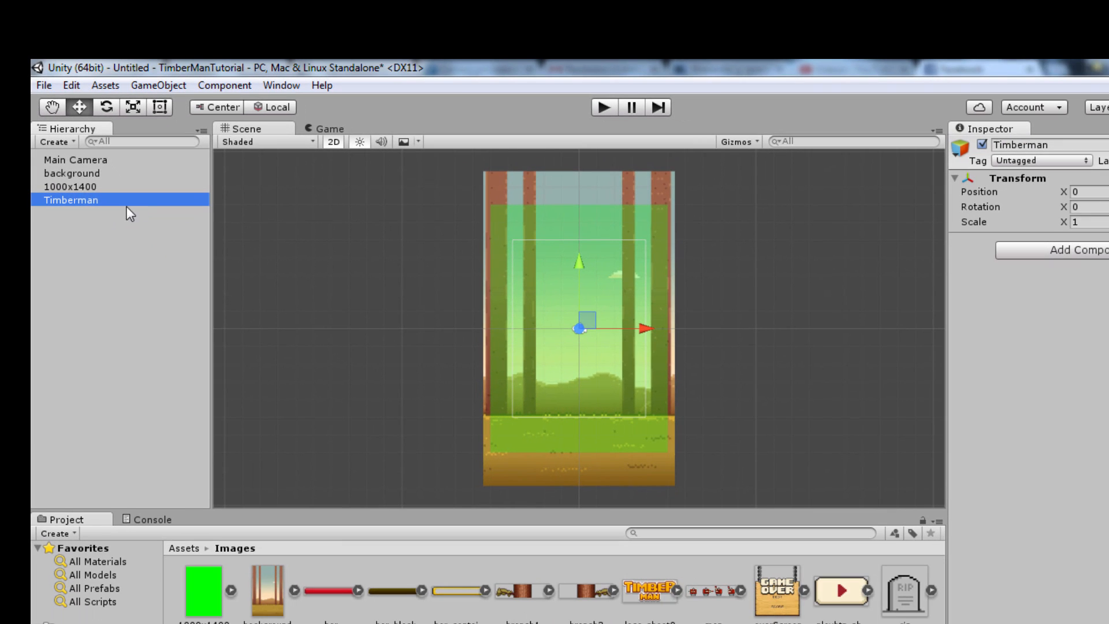
pyautogui.click(97, 188)
pyautogui.click(93, 201)
pyautogui.rightClick(71, 198)
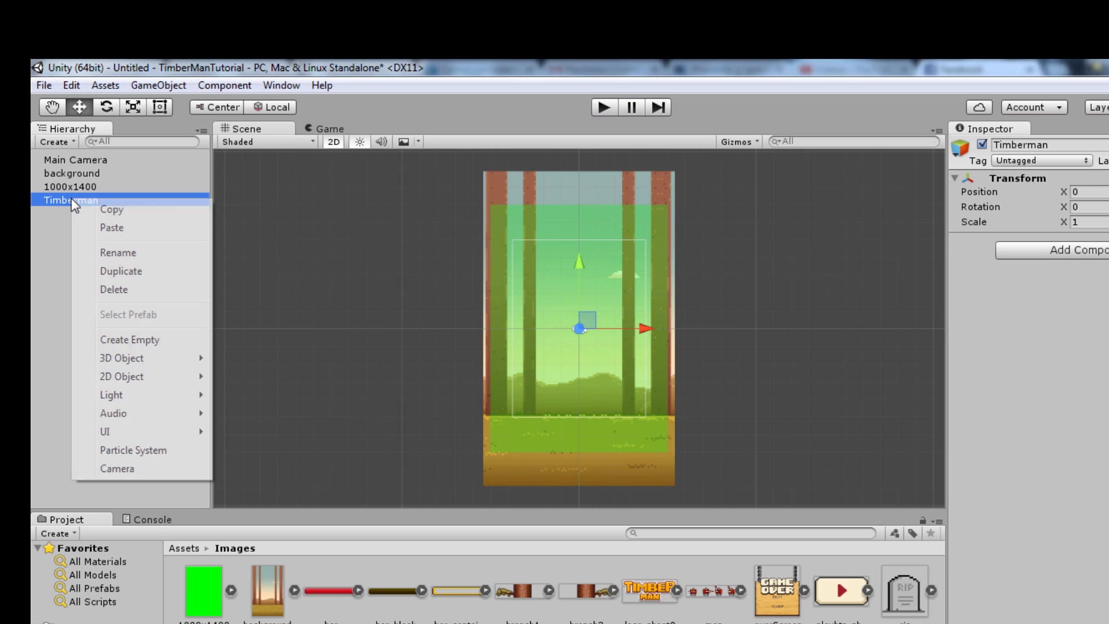
pyautogui.click(132, 341)
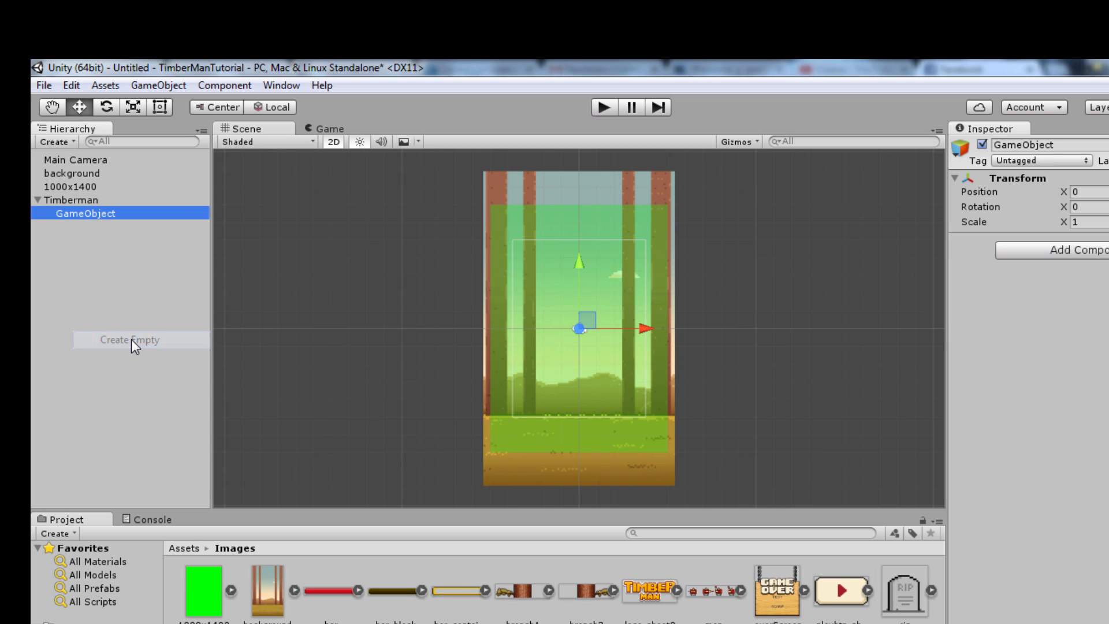
pyautogui.click(89, 199)
pyautogui.click(100, 215)
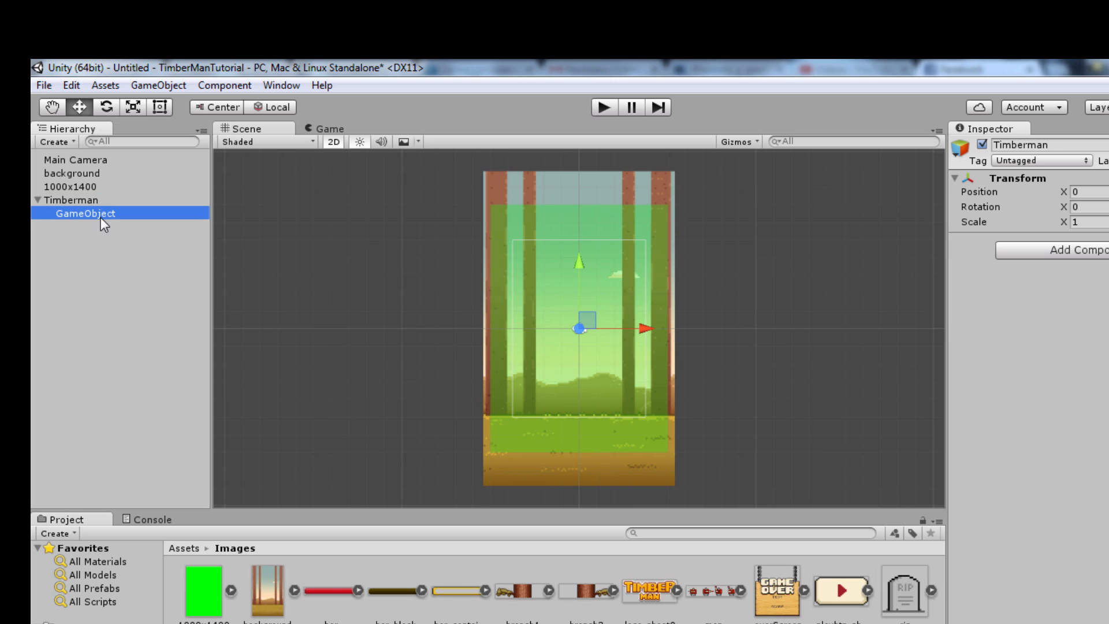
pyautogui.click(92, 201)
pyautogui.click(96, 214)
pyautogui.click(88, 200)
pyautogui.click(102, 212)
pyautogui.click(86, 199)
pyautogui.click(112, 214)
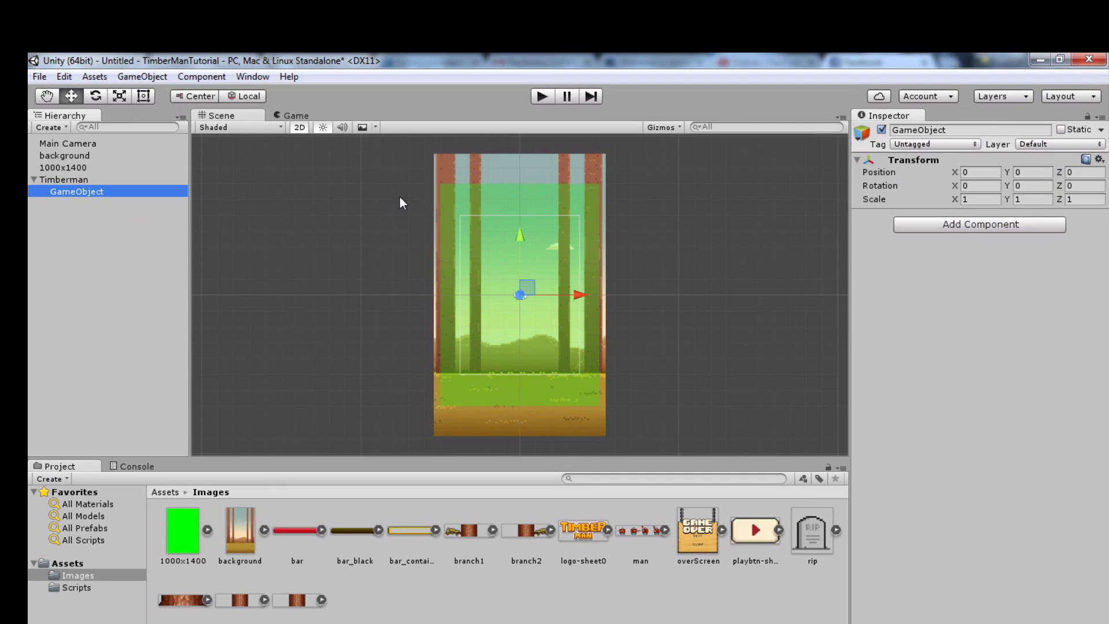
# Move the Timberman object left of the background in the scene, to about X -16.33, Y -2.28
pyautogui.click(75, 182)
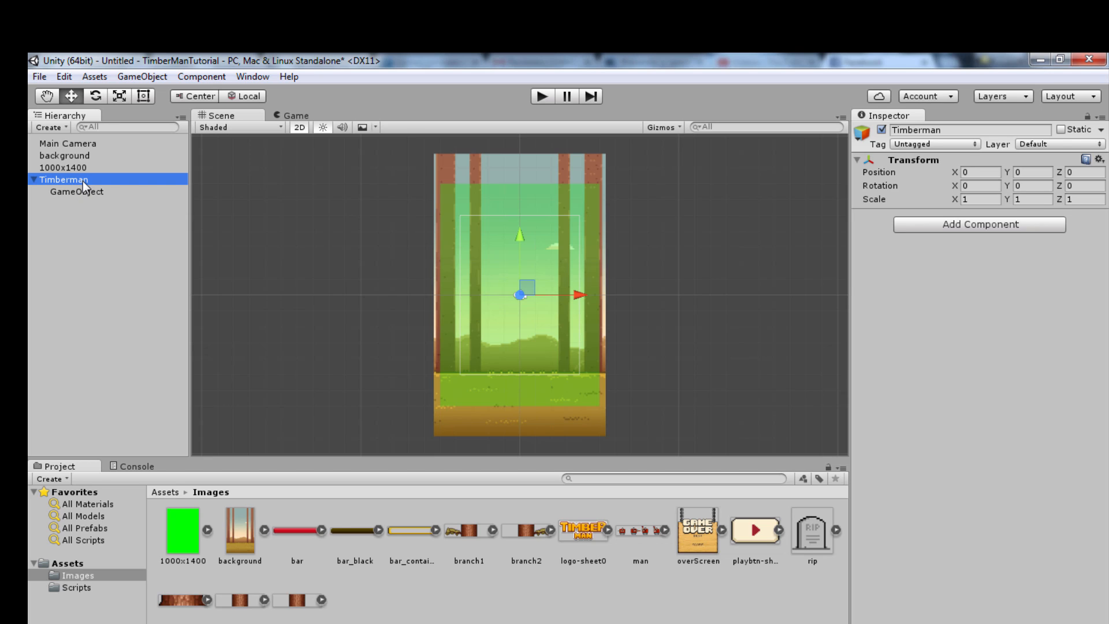
pyautogui.click(78, 192)
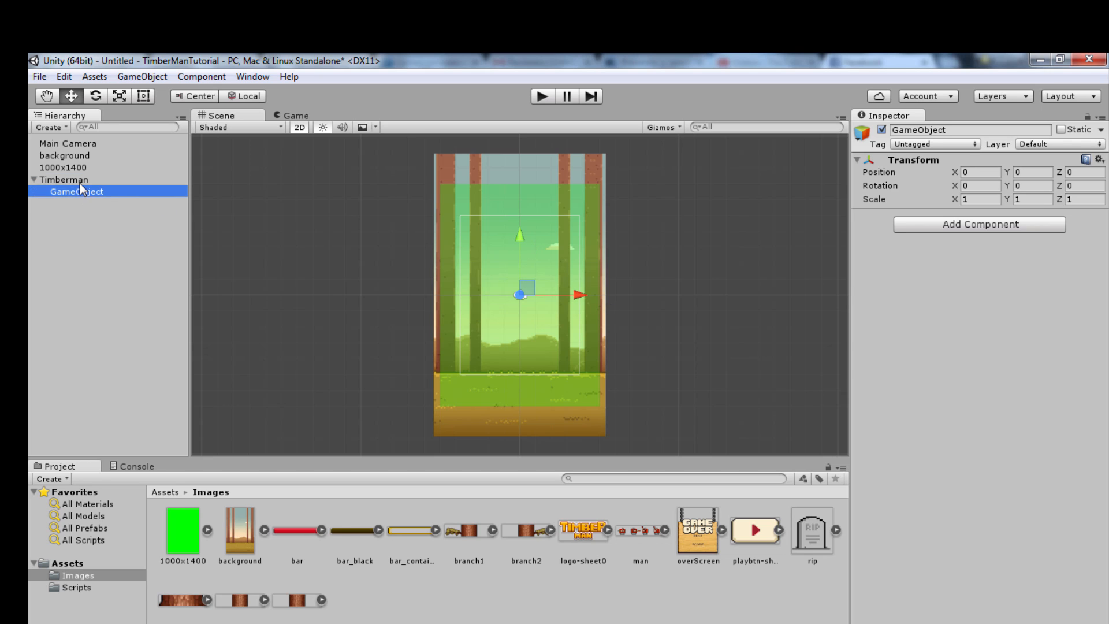
pyautogui.click(79, 181)
pyautogui.moveTo(576, 295); pyautogui.dragTo(522, 296)
pyautogui.moveTo(466, 237); pyautogui.dragTo(501, 306)
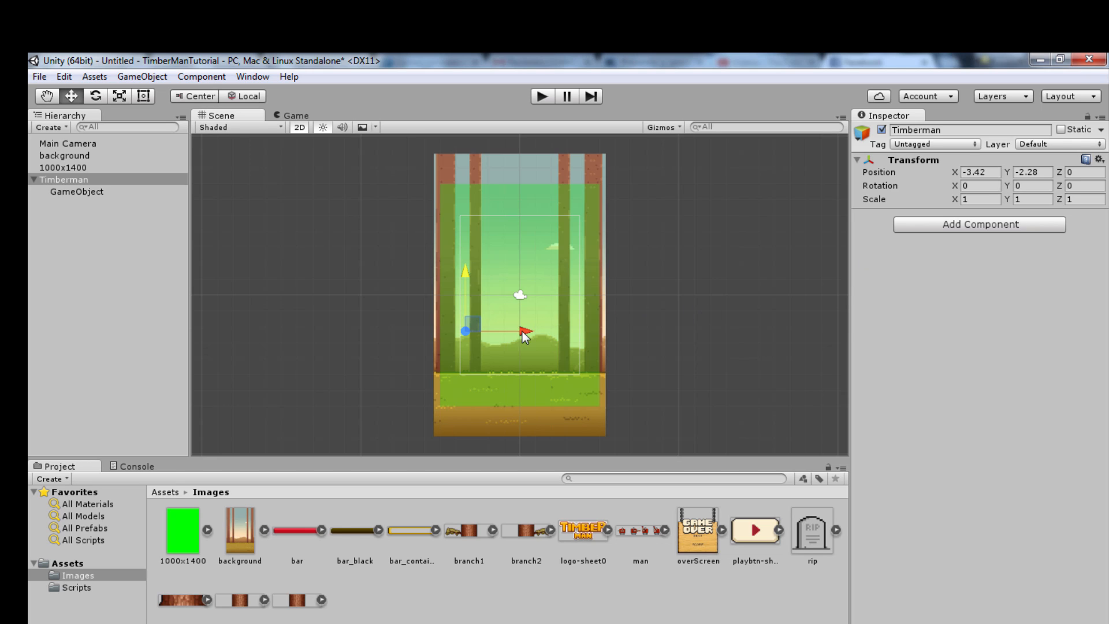
pyautogui.moveTo(524, 336); pyautogui.dragTo(432, 341)
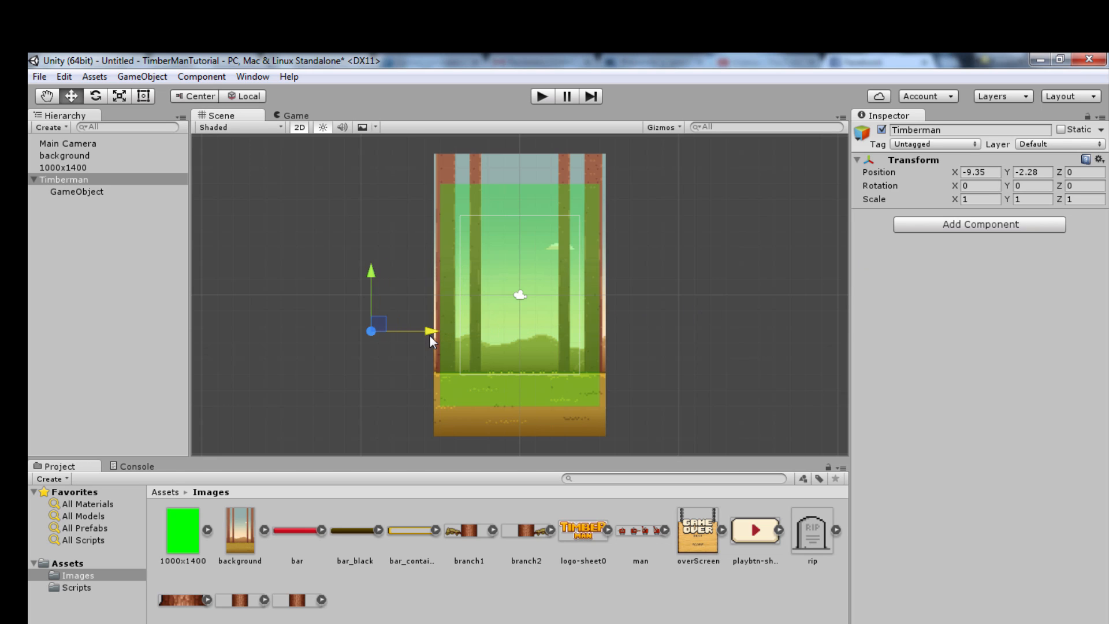
pyautogui.click(81, 192)
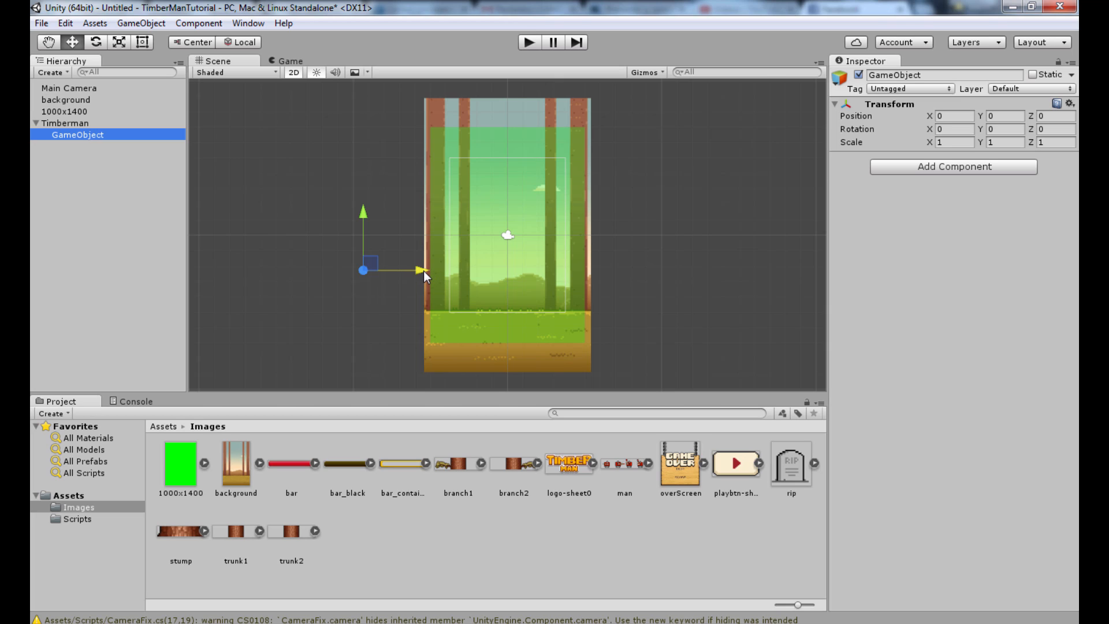
pyautogui.click(107, 122)
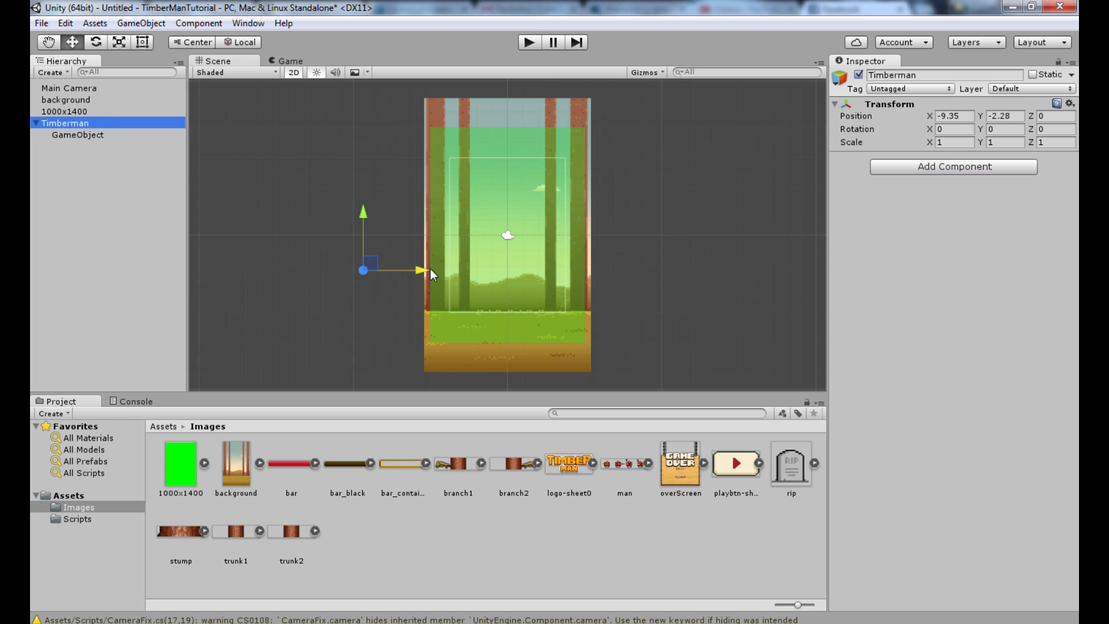
pyautogui.moveTo(430, 271); pyautogui.dragTo(311, 258)
# Rename Timberman's child game object as TimbermanSprite
pyautogui.click(94, 136)
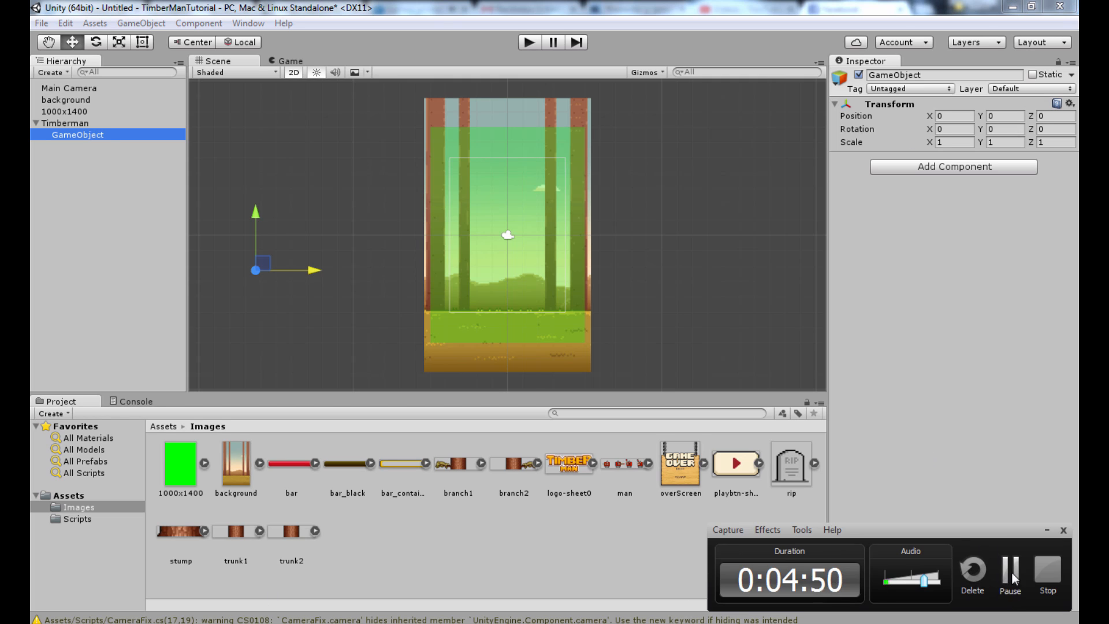
pyautogui.click(1011, 571)
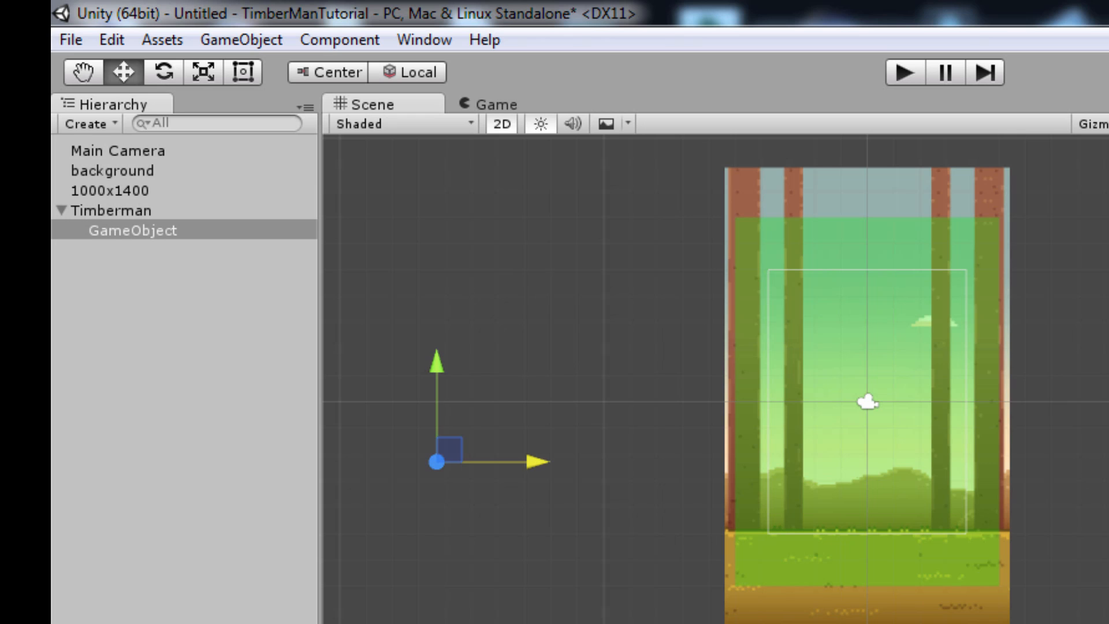
pyautogui.write('TimbermanSpri')
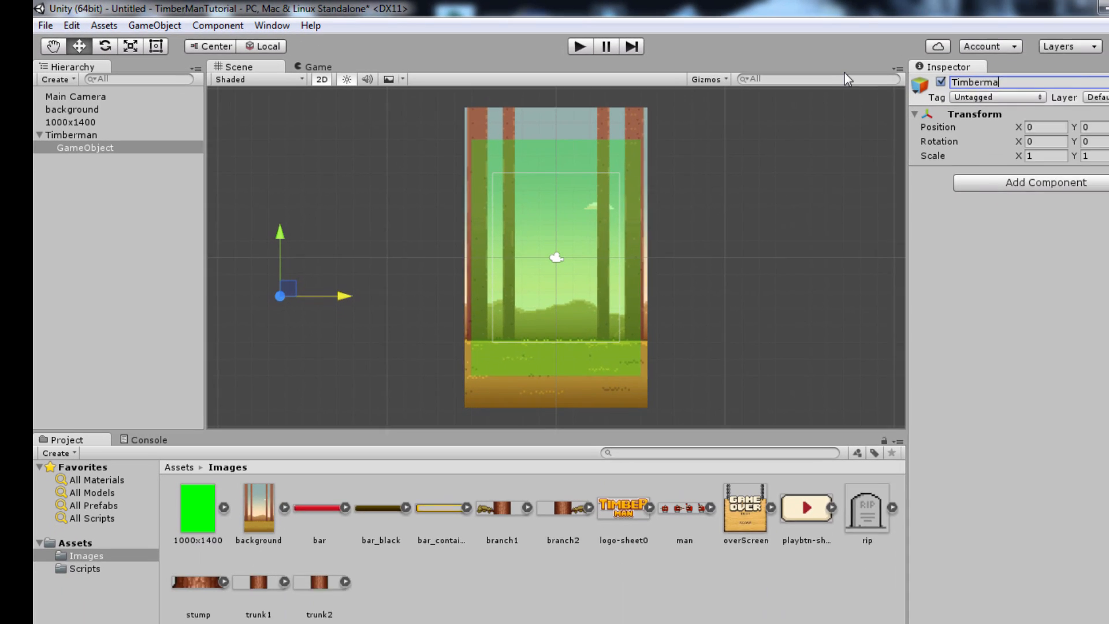
pyautogui.write('te')
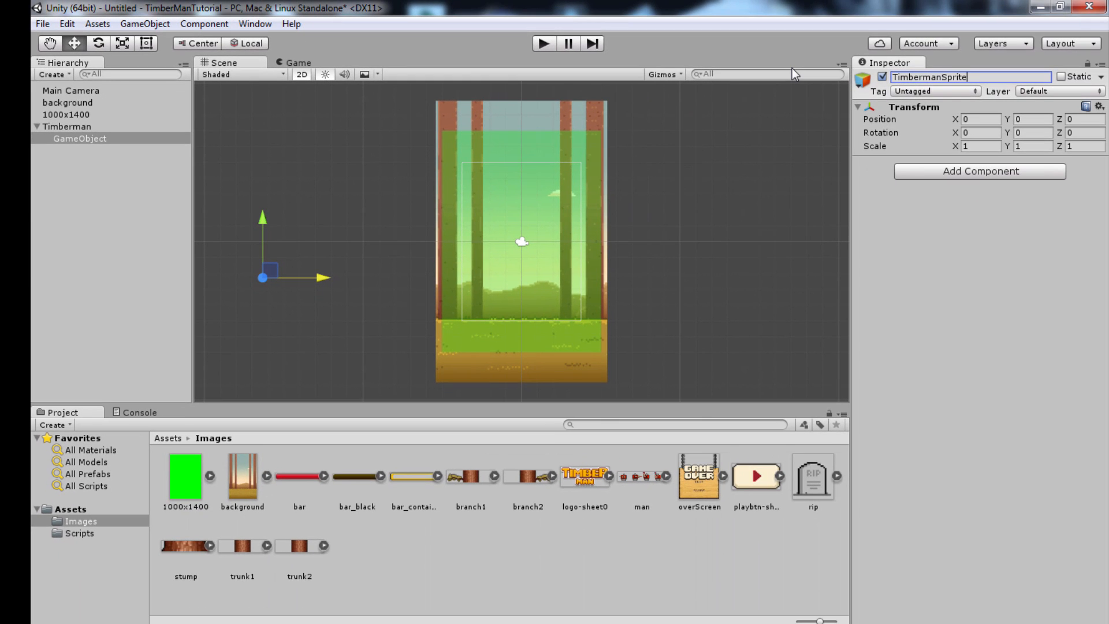
pyautogui.press('Return')
# Compare the transforms of the Timberman parent and its TimbermanSprite child
pyautogui.click(80, 128)
pyautogui.click(86, 139)
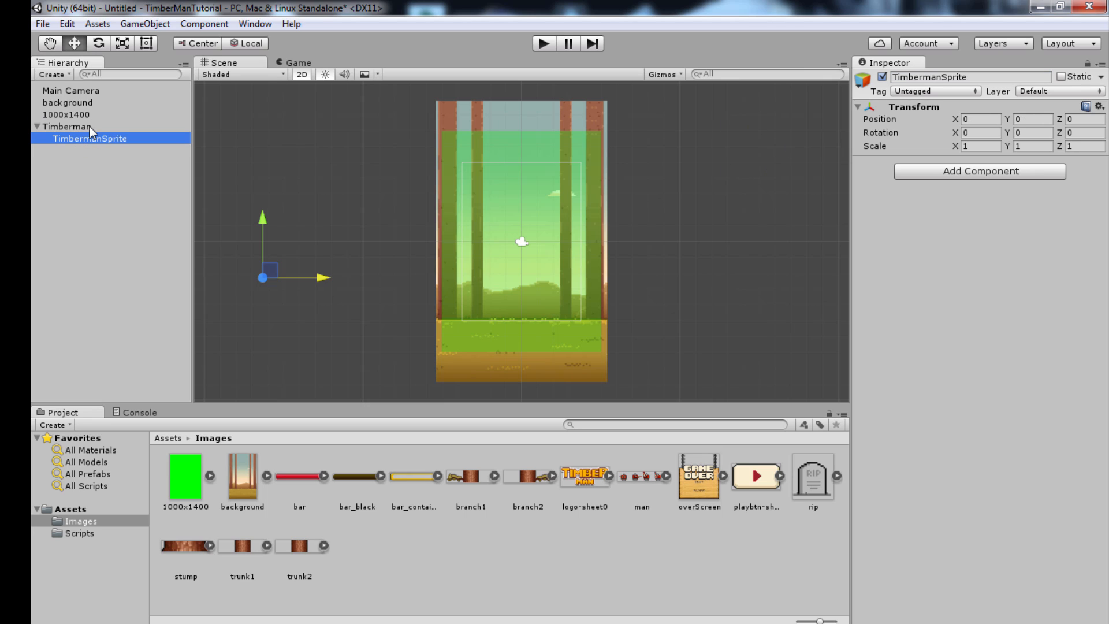
pyautogui.click(89, 127)
pyautogui.click(92, 138)
pyautogui.click(89, 127)
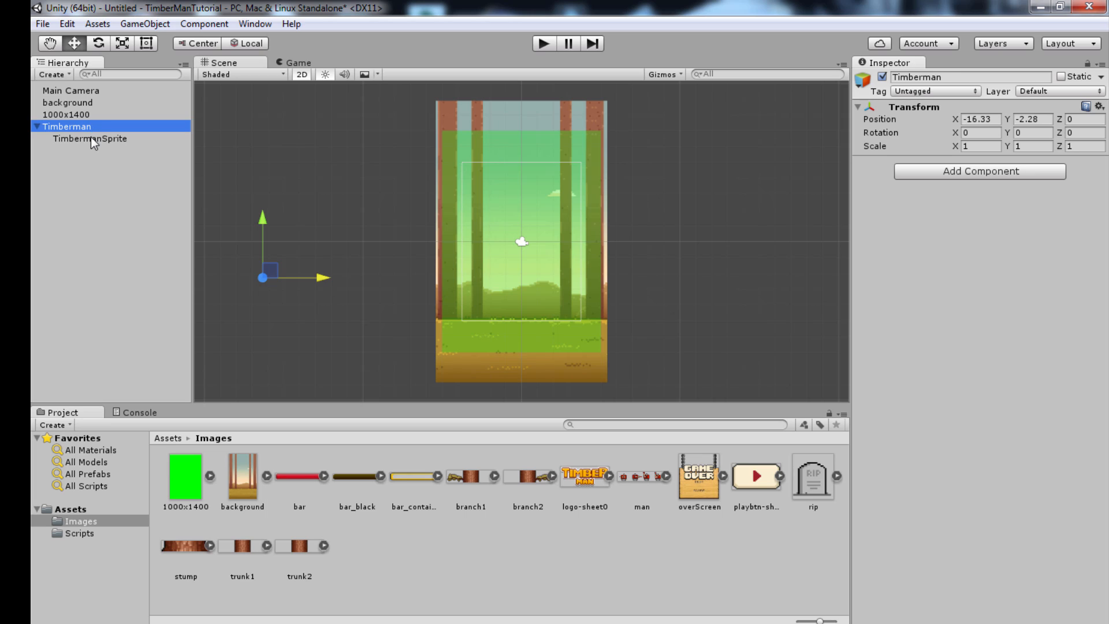
pyautogui.click(93, 138)
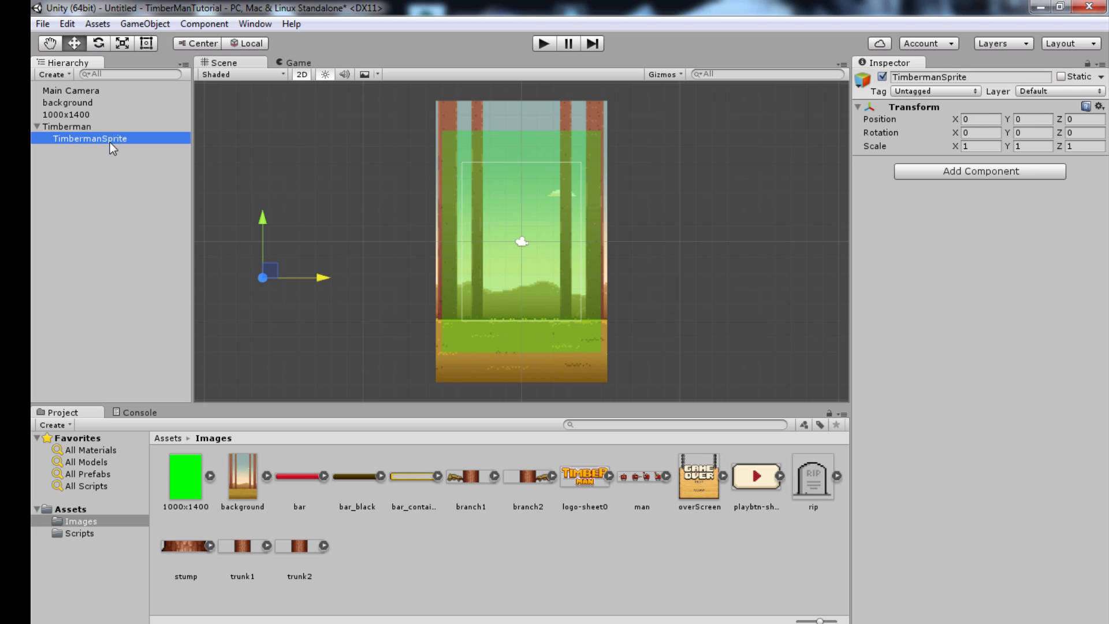
pyautogui.click(97, 127)
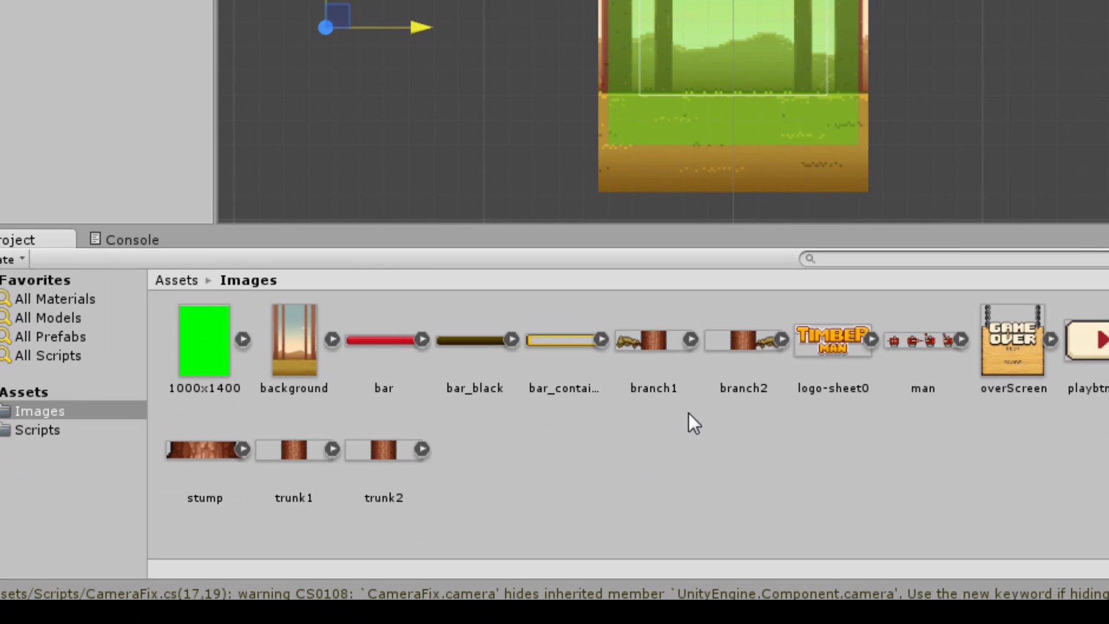
# Inspect the man image from the Images folder in the Sprite Editor, and close the editor
pyautogui.click(933, 347)
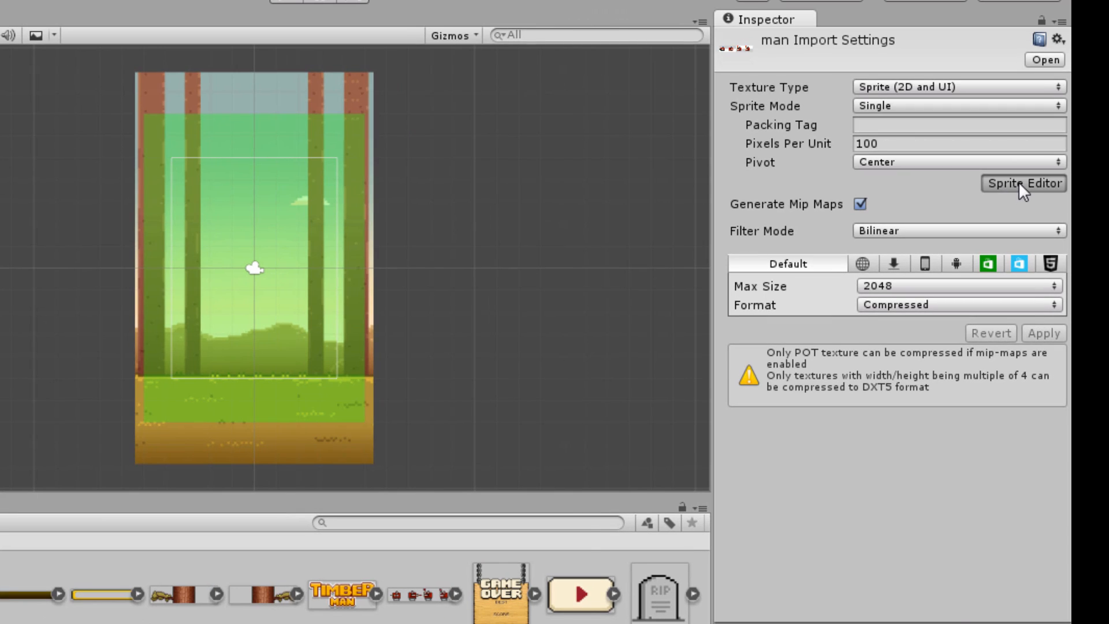
pyautogui.click(1020, 184)
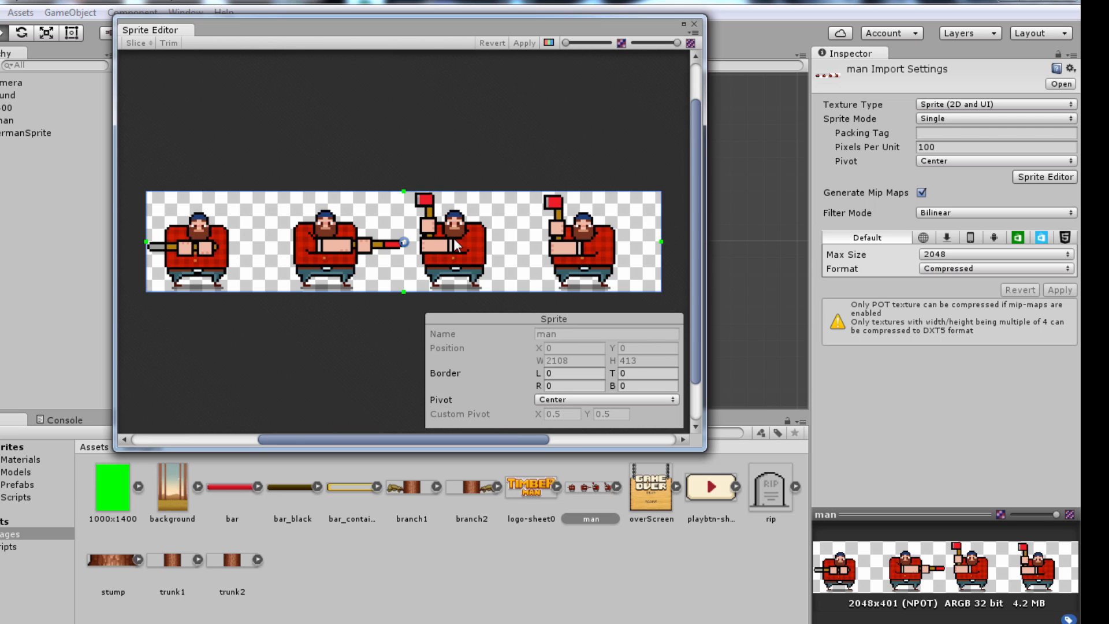
pyautogui.click(694, 24)
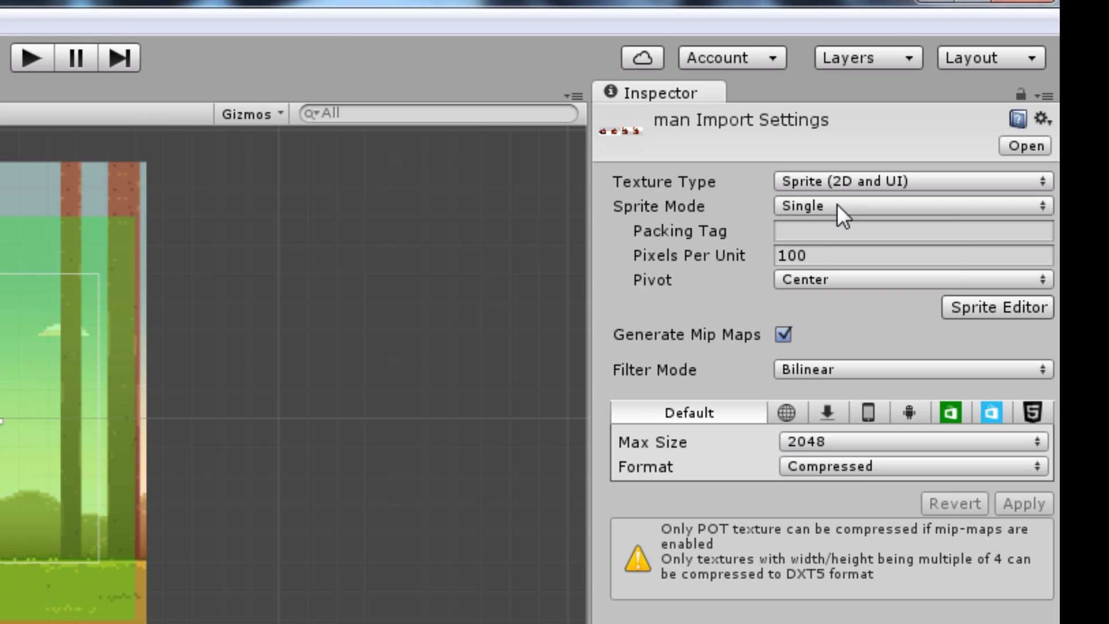
# Set the man image's Sprite Mode to Multiple and apply the import settings while reopening the Sprite Editor
pyautogui.click(938, 129)
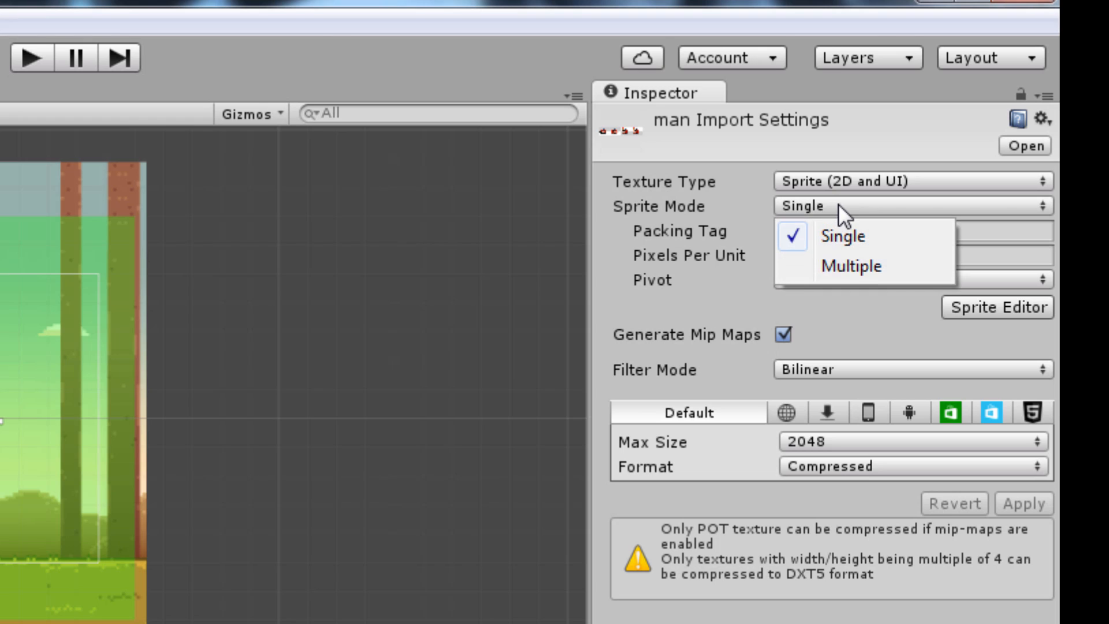
pyautogui.click(840, 268)
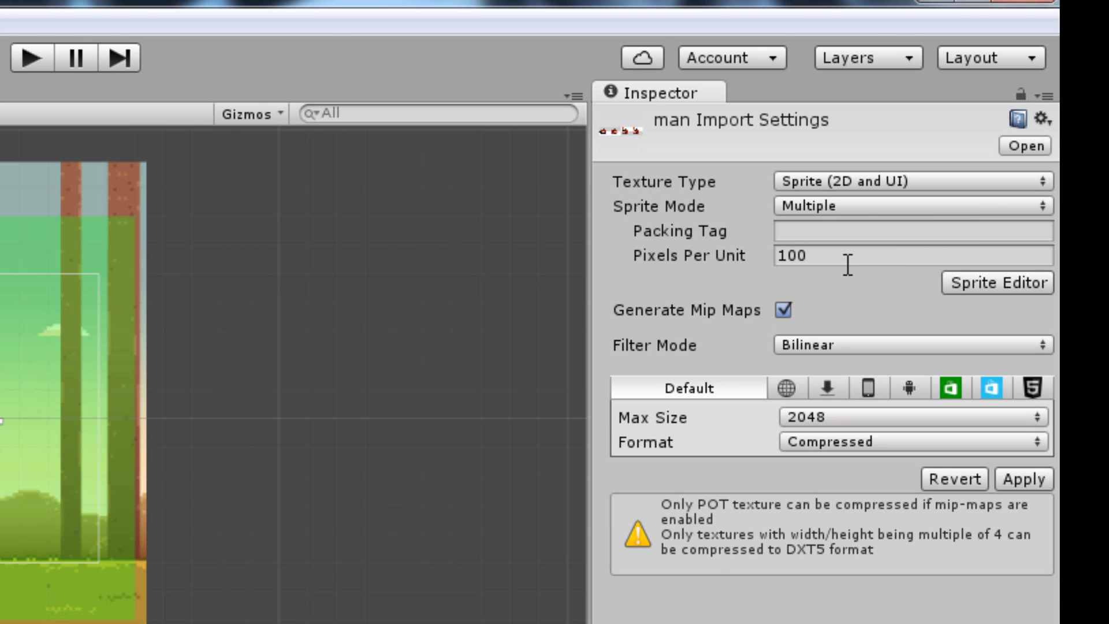
pyautogui.click(989, 284)
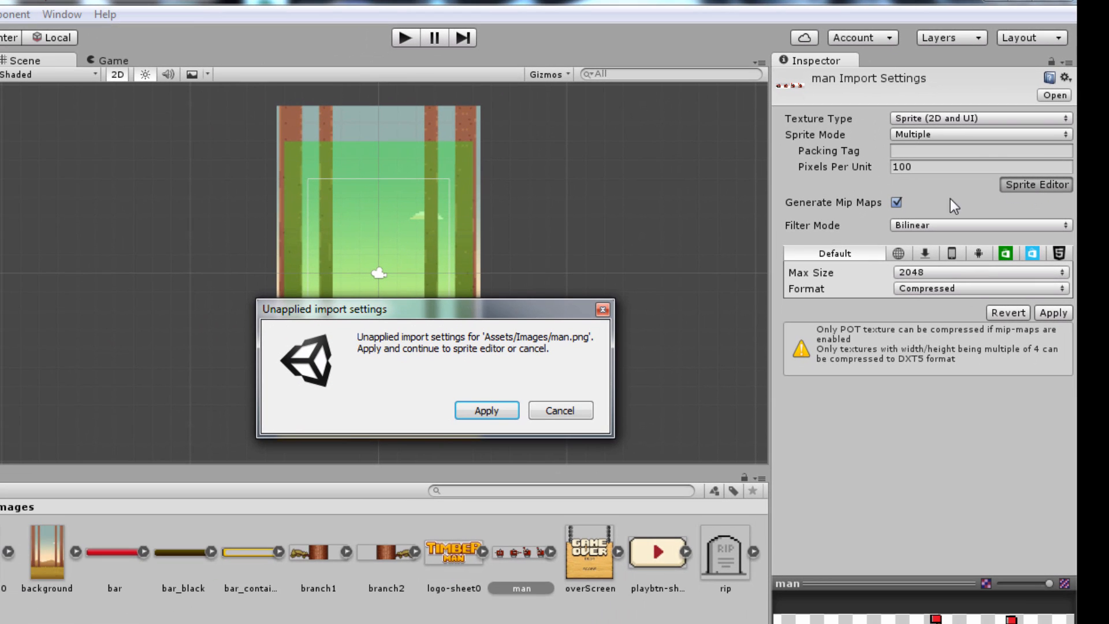
pyautogui.click(486, 411)
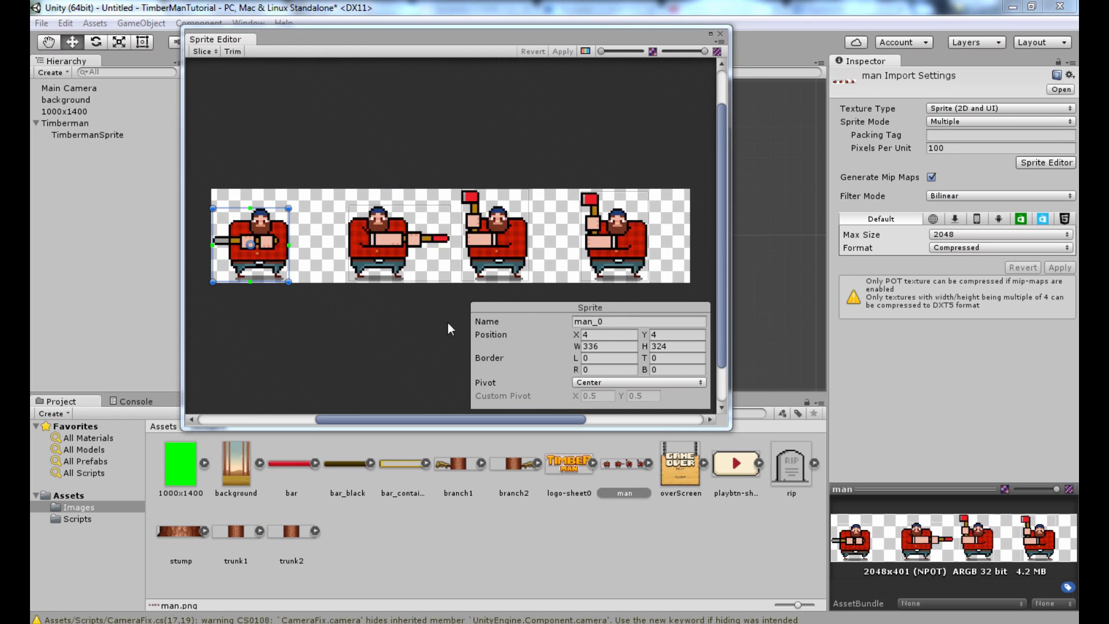
# Slice the man sprite sheet using Grid By Cell Size with a pixel size of X 527, Y 413
pyautogui.click(420, 333)
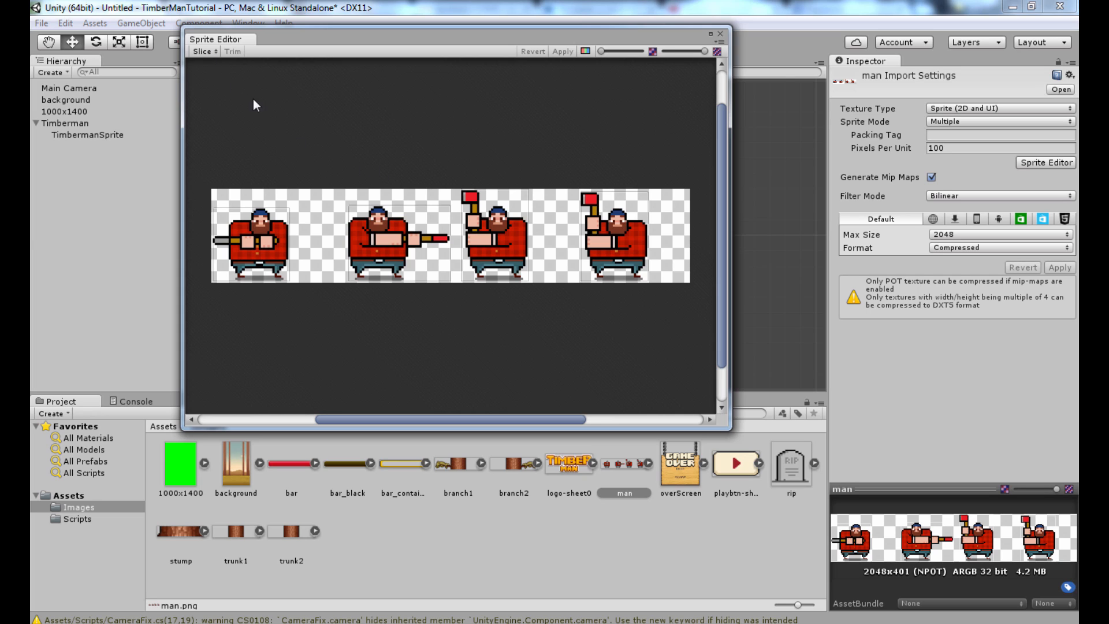
pyautogui.click(203, 51)
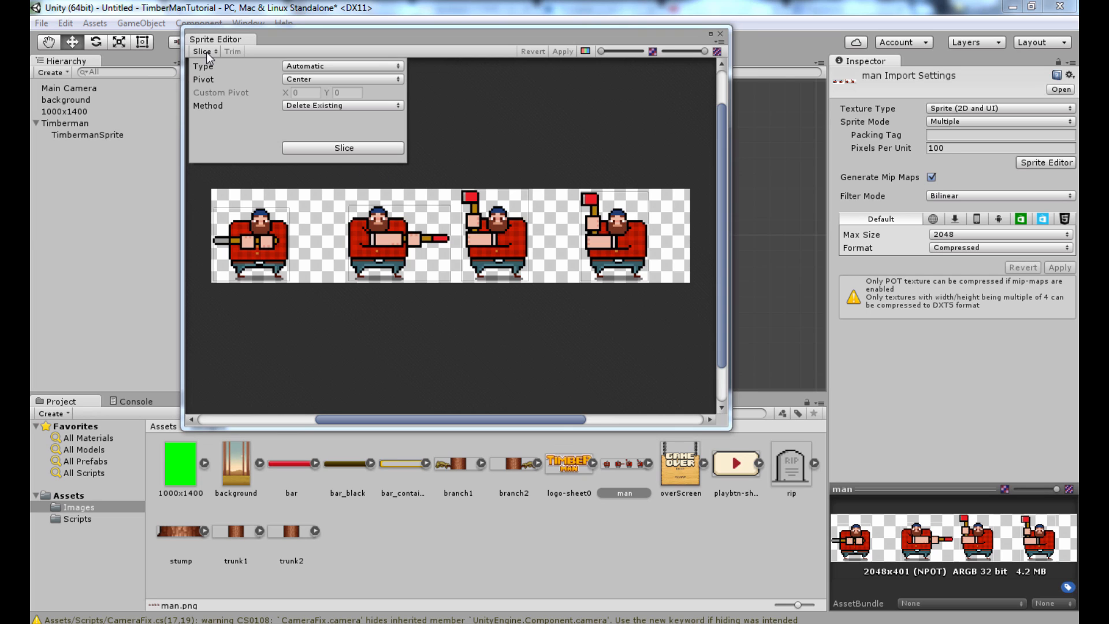
pyautogui.click(346, 67)
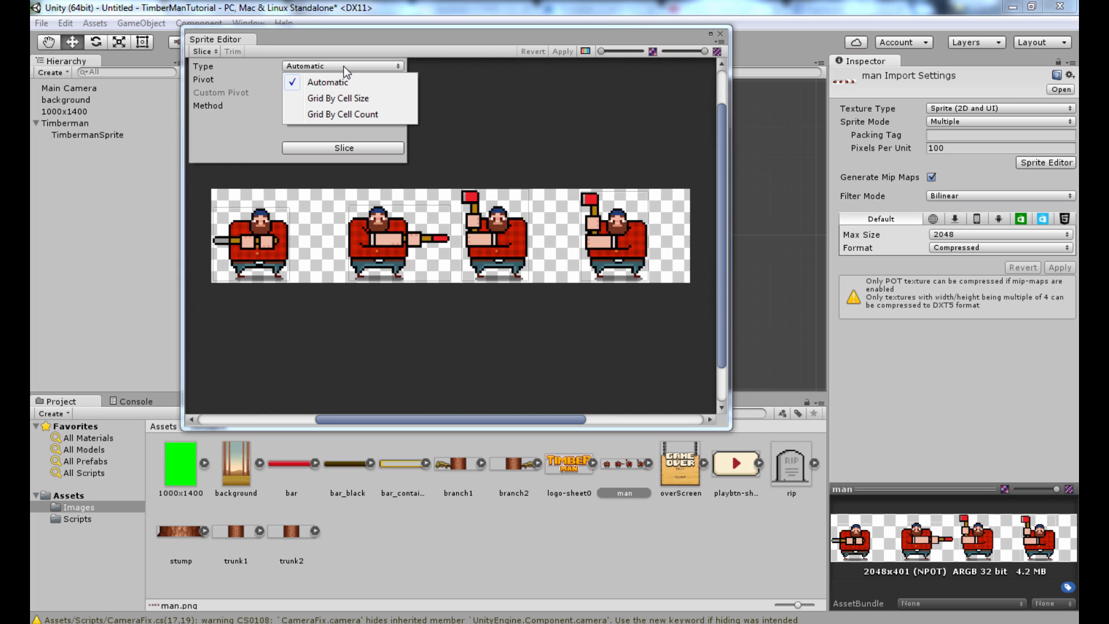
pyautogui.click(352, 99)
pyautogui.click(302, 79)
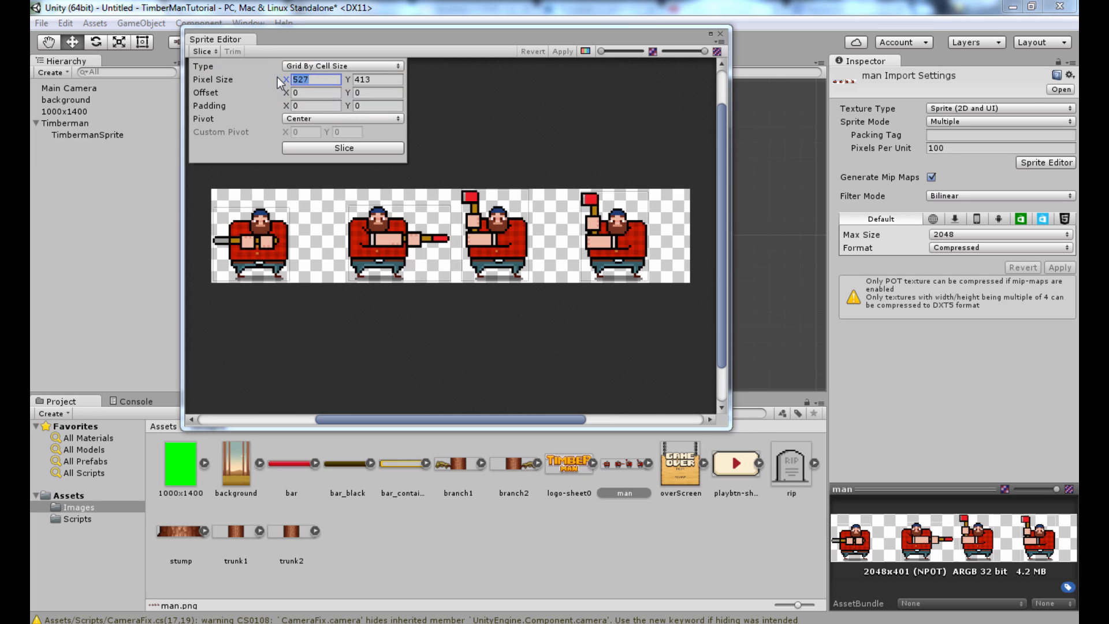
pyautogui.click(314, 79)
pyautogui.click(354, 79)
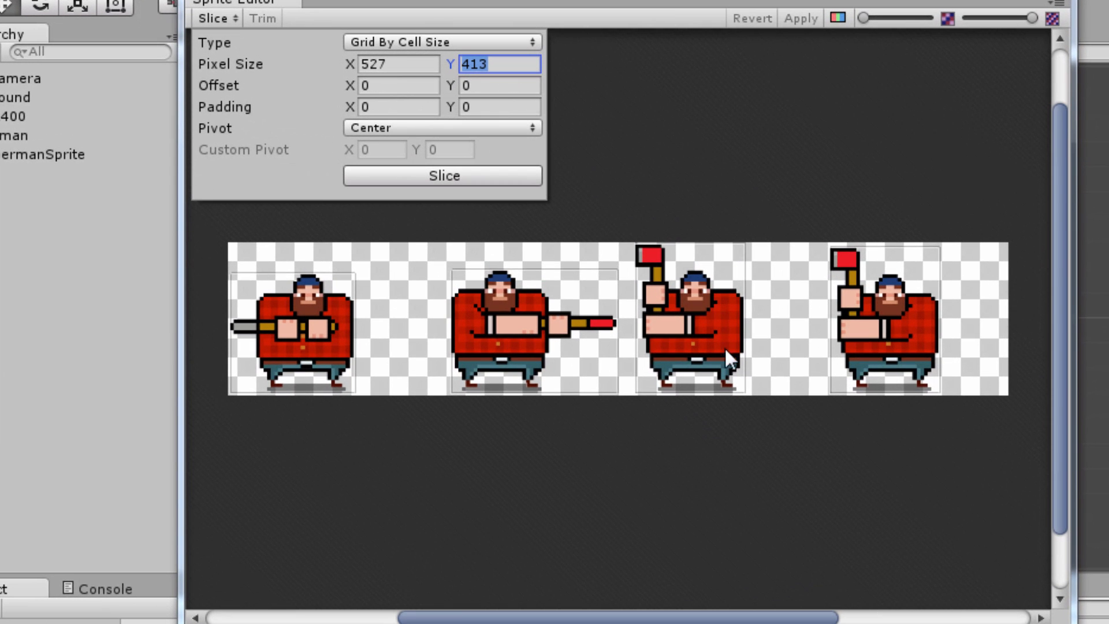
pyautogui.click(408, 67)
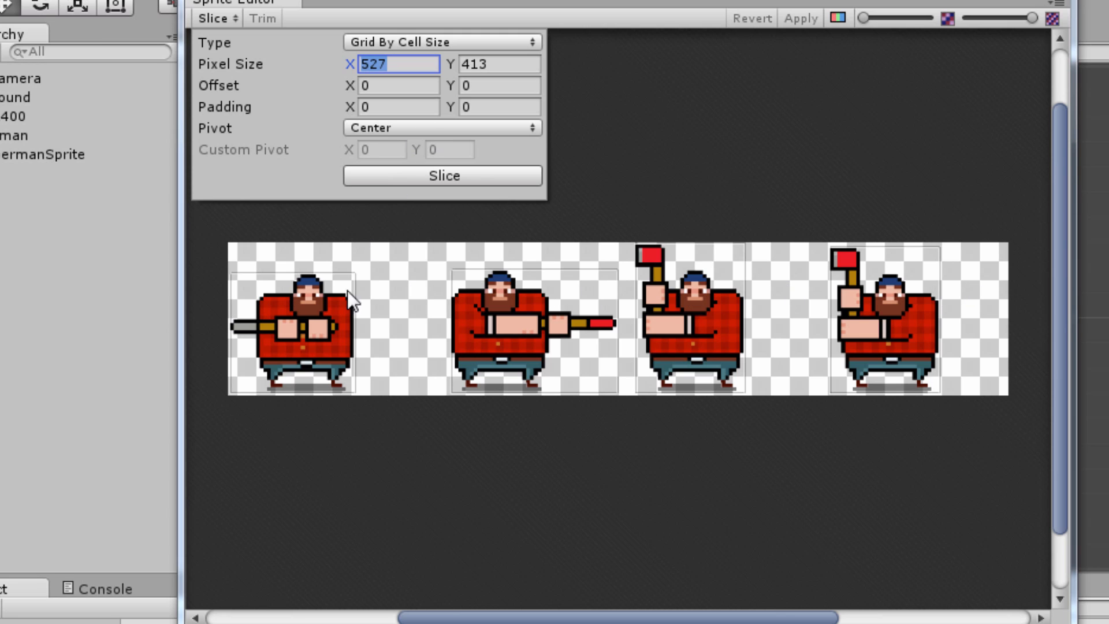
pyautogui.click(407, 63)
pyautogui.click(449, 176)
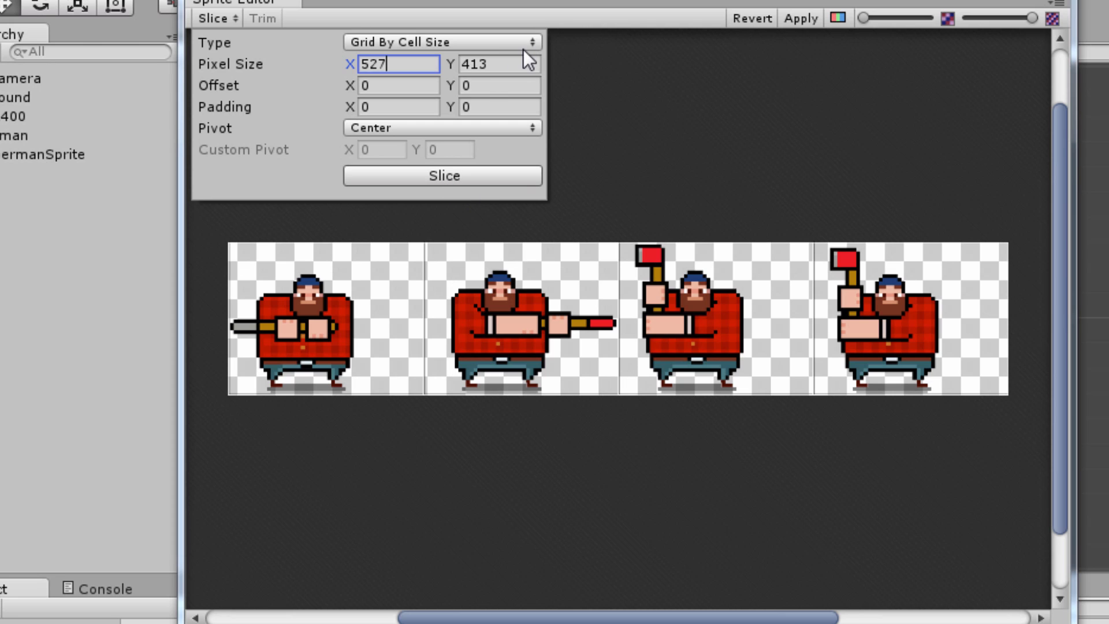
pyautogui.click(648, 113)
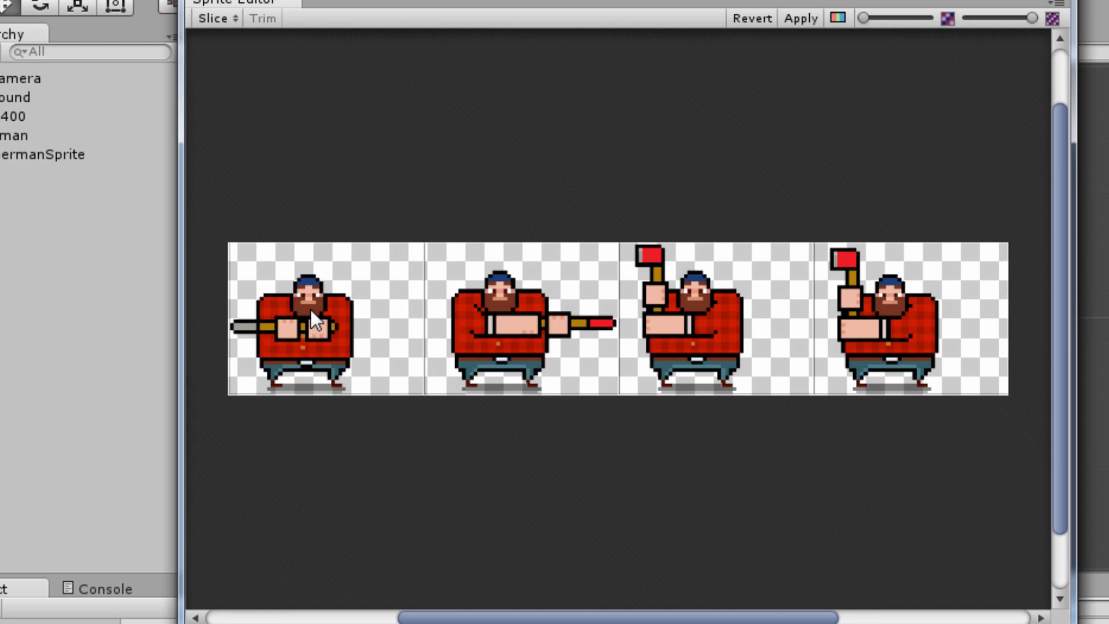
# Examine the name, position and size of each slice in the man sprite sheet
pyautogui.click(373, 293)
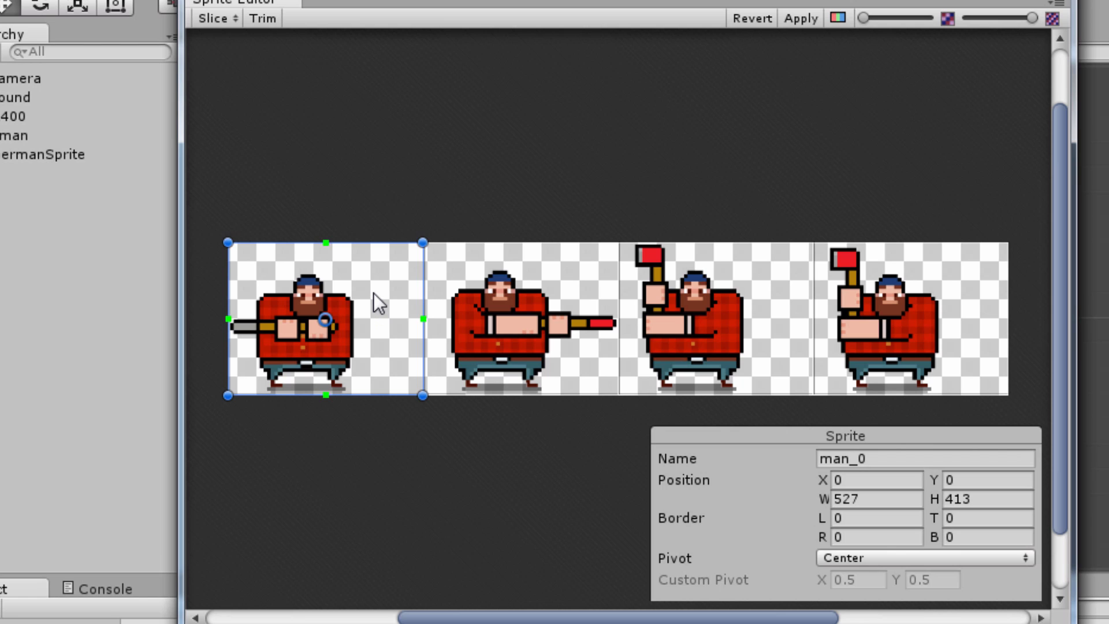
pyautogui.click(879, 457)
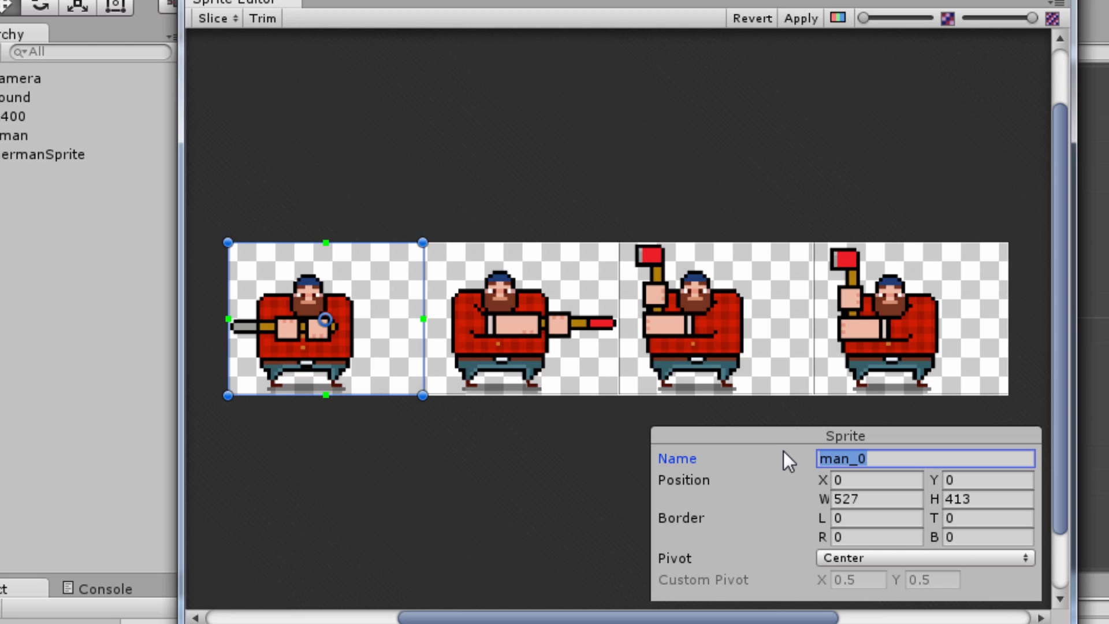
pyautogui.click(574, 330)
pyautogui.click(765, 328)
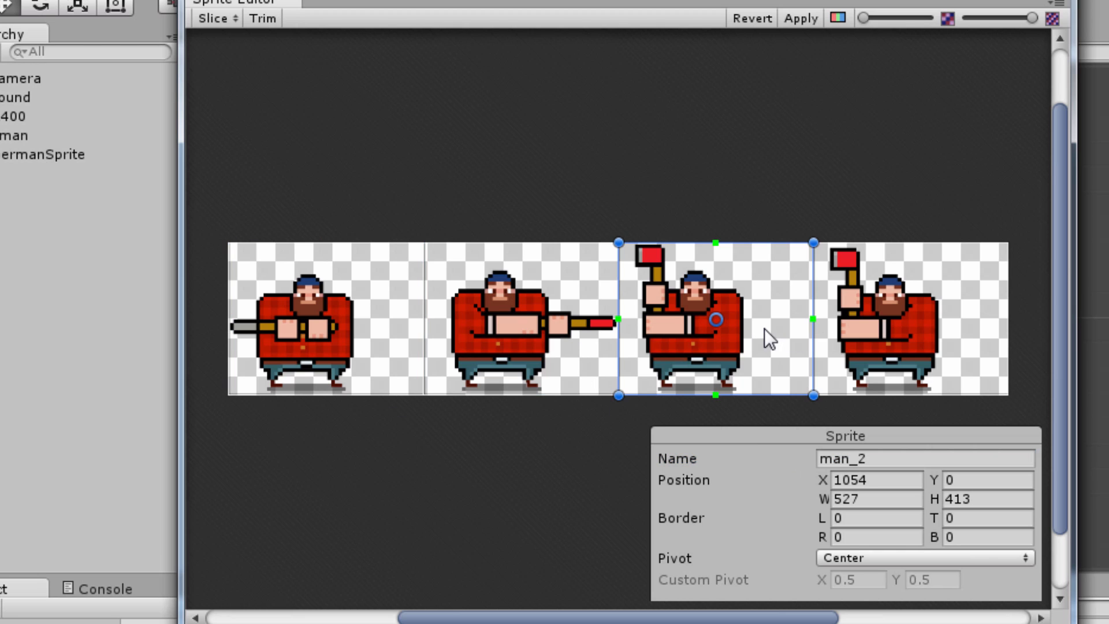
pyautogui.click(945, 334)
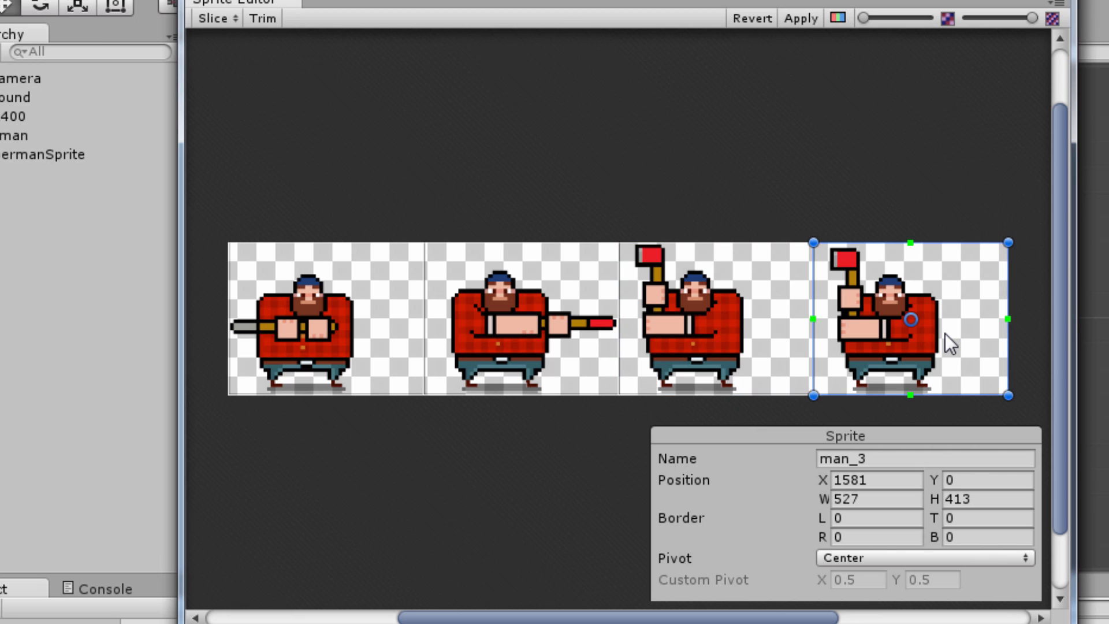
pyautogui.click(789, 324)
pyautogui.click(601, 311)
pyautogui.click(356, 304)
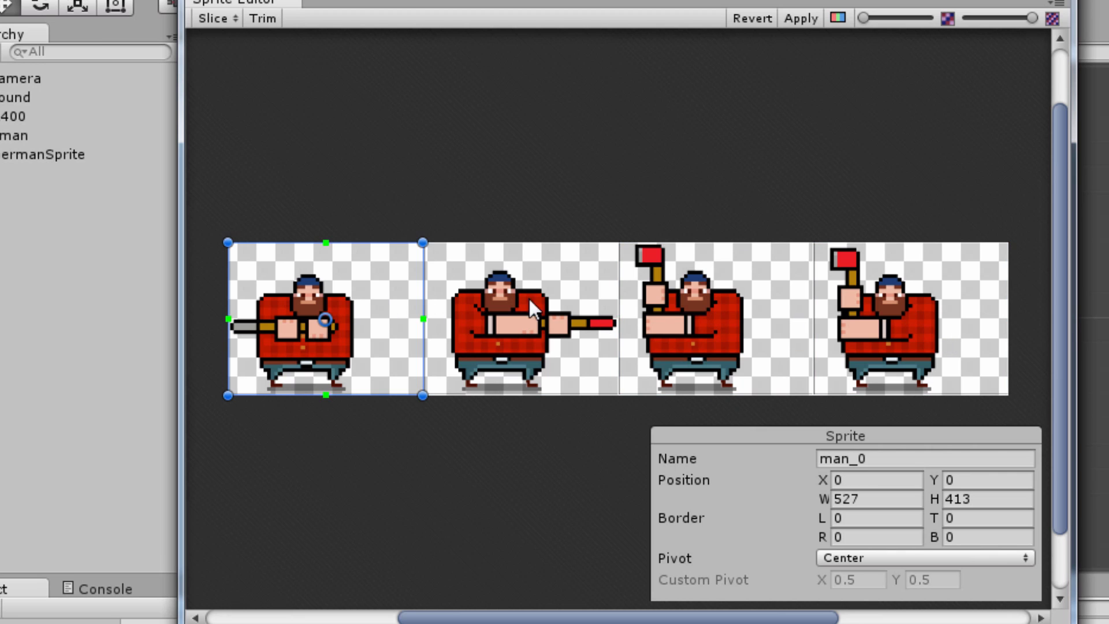
pyautogui.click(850, 319)
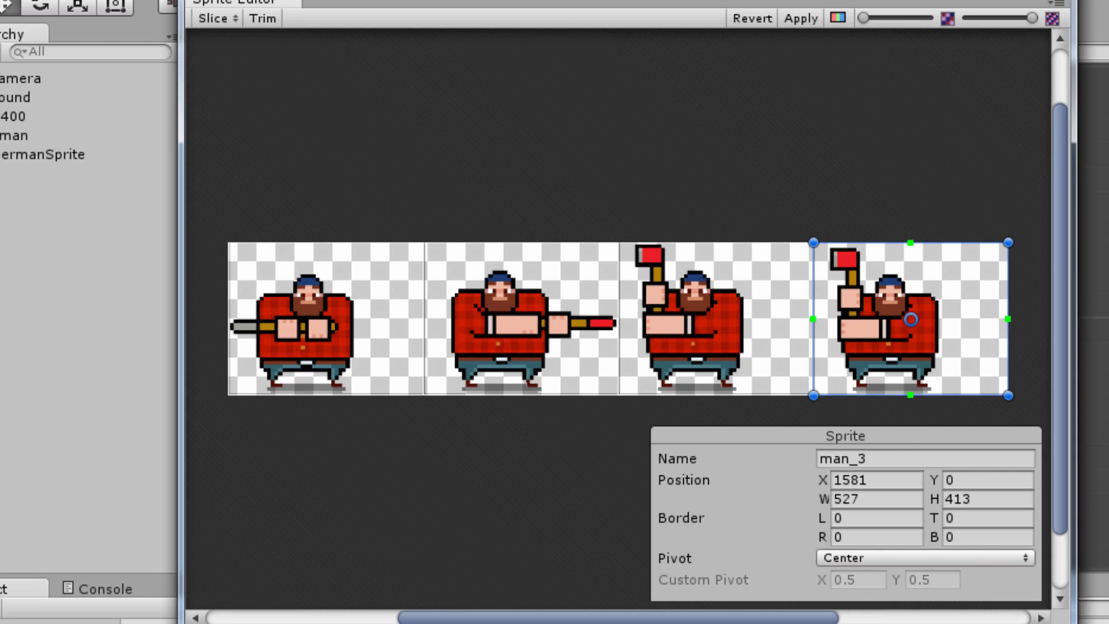
# Check the remaining man slices, apply the slicing to the sprite sheet, and close the Sprite Editor
pyautogui.click(713, 290)
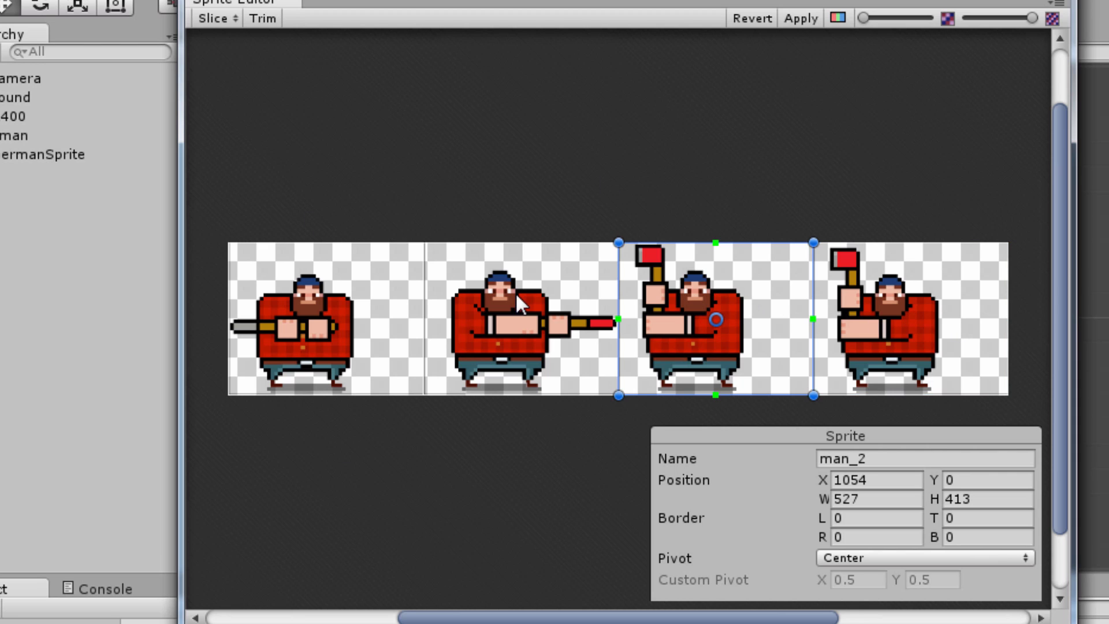
pyautogui.click(516, 292)
pyautogui.click(390, 296)
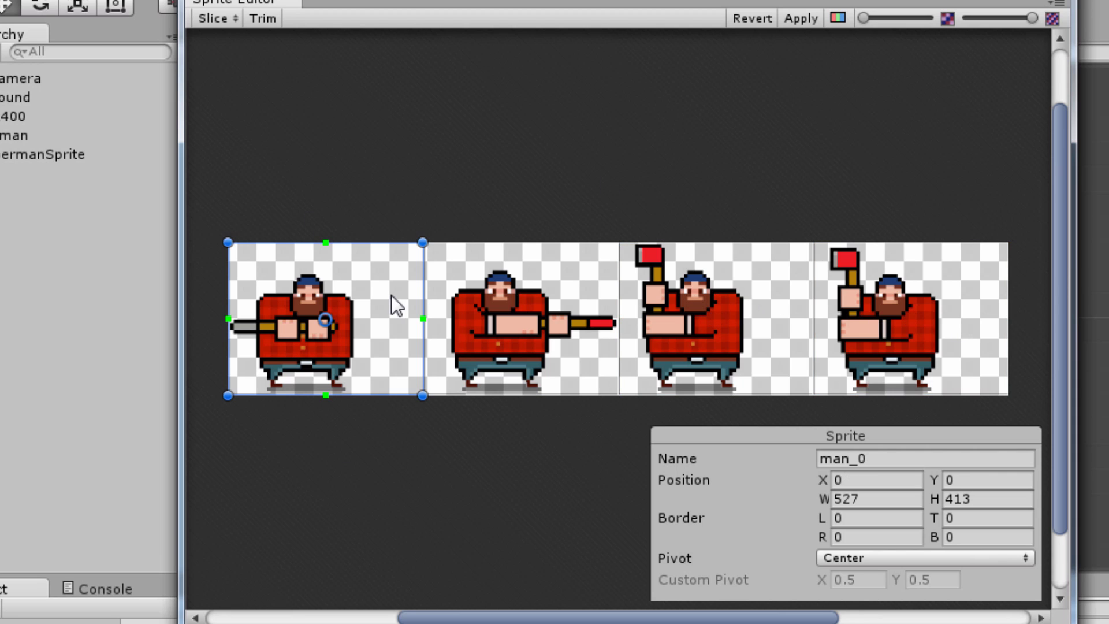
pyautogui.click(798, 17)
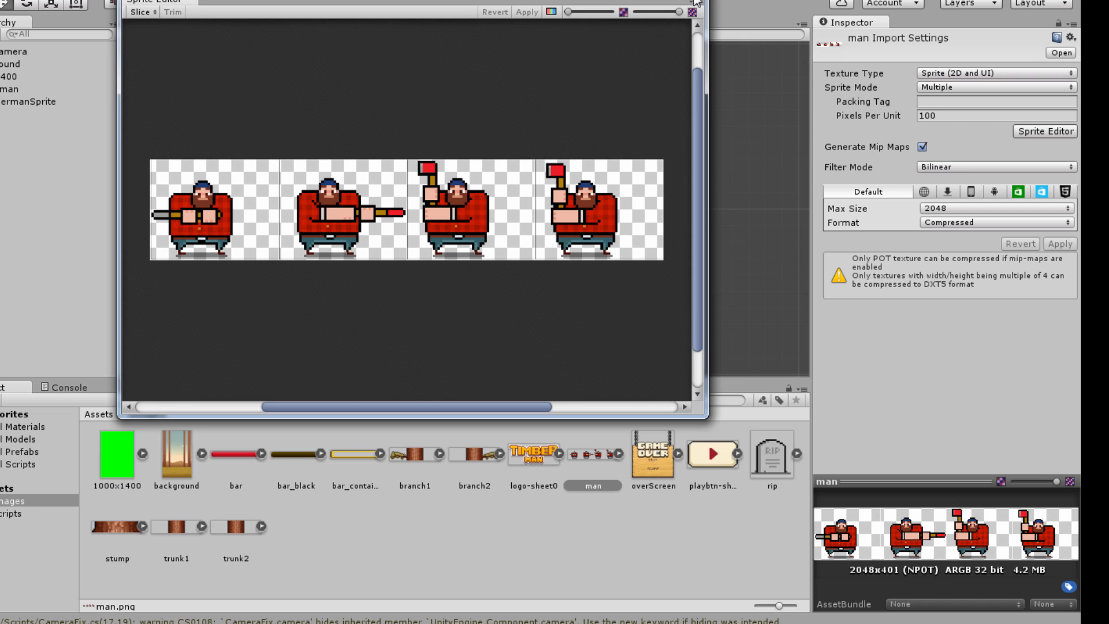
pyautogui.click(697, 2)
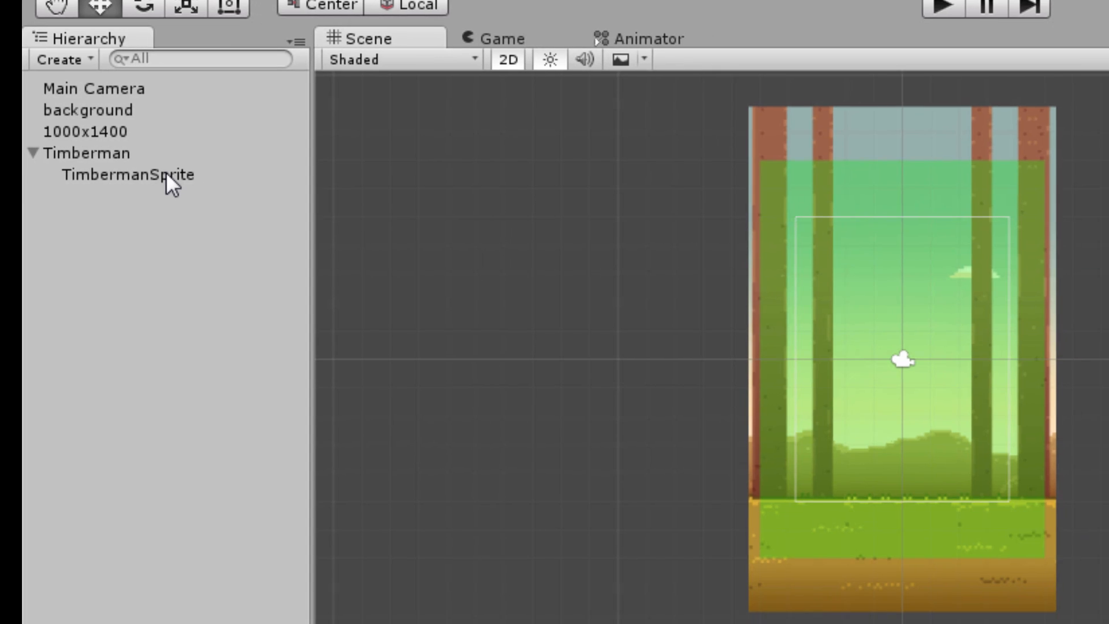
# Add a Sprite Renderer component to the TimbermanSprite object
pyautogui.click(175, 183)
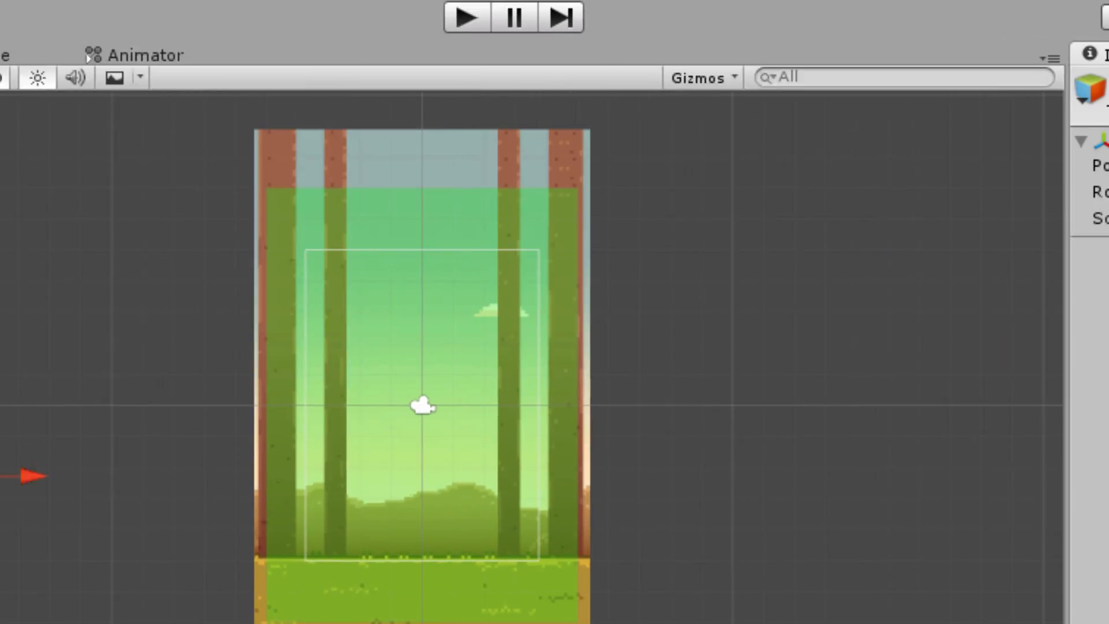
pyautogui.click(912, 263)
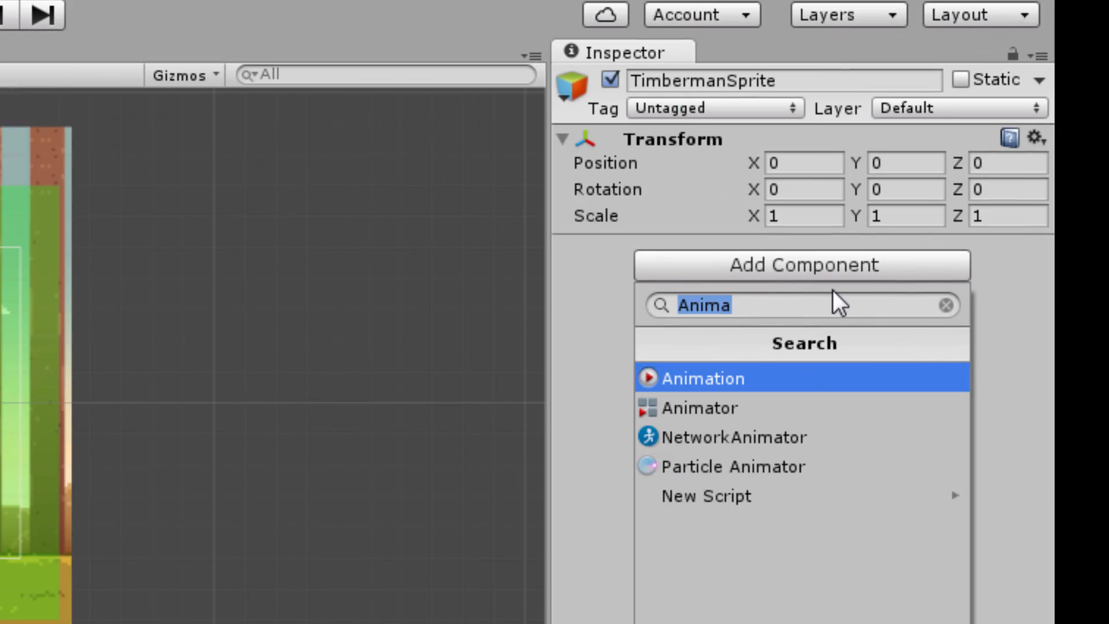
pyautogui.write('Re')
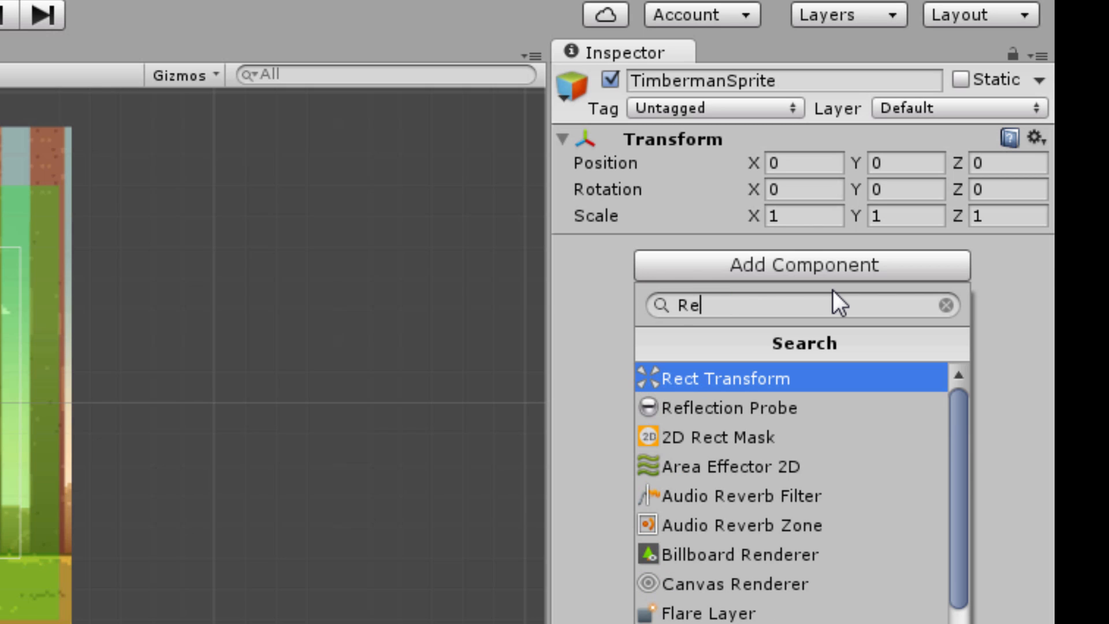
pyautogui.write('n')
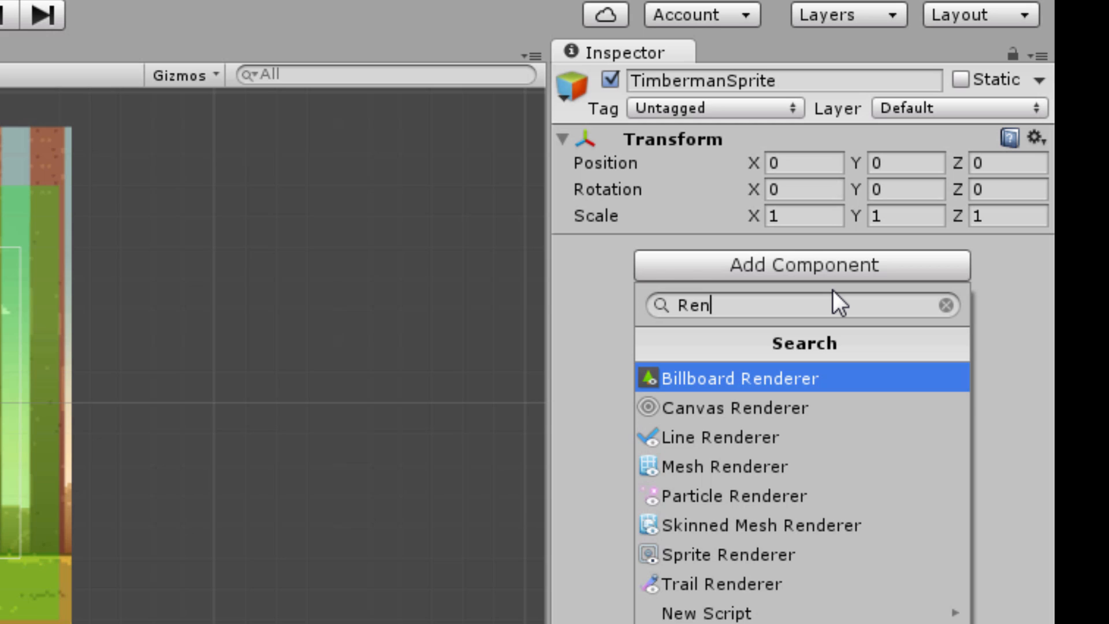
pyautogui.press('Down')
pyautogui.press('Down')
pyautogui.press('Down')
pyautogui.press('Down')
pyautogui.press('Down')
pyautogui.press('Down')
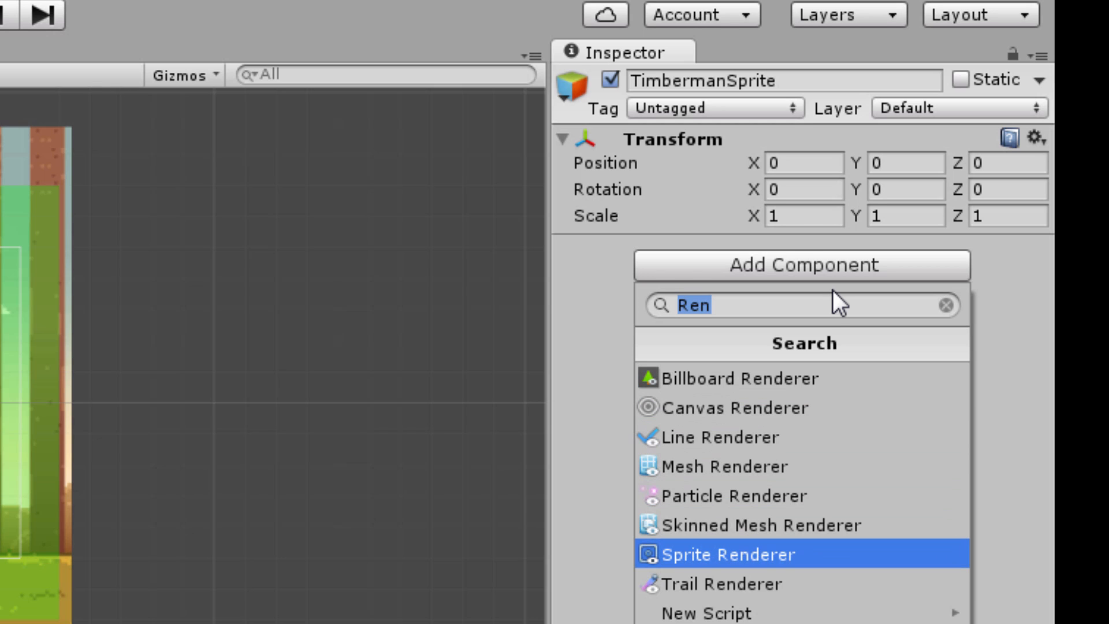
pyautogui.click(805, 557)
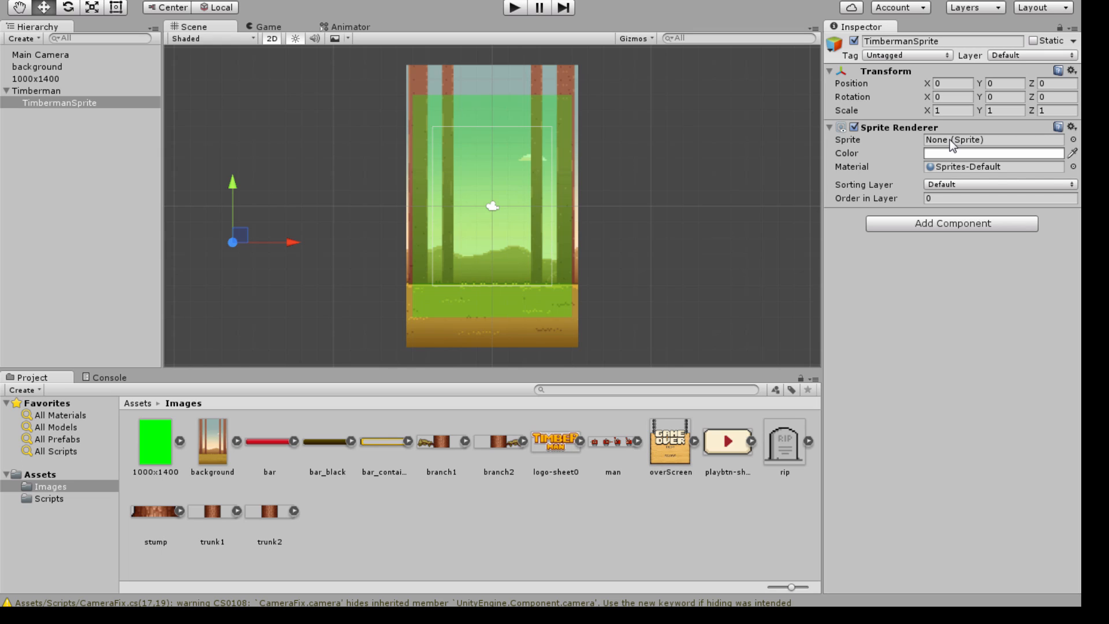
# Assign the man_2 sprite to TimbermanSprite's Sprite Renderer and close the sprite selection window
pyautogui.click(951, 141)
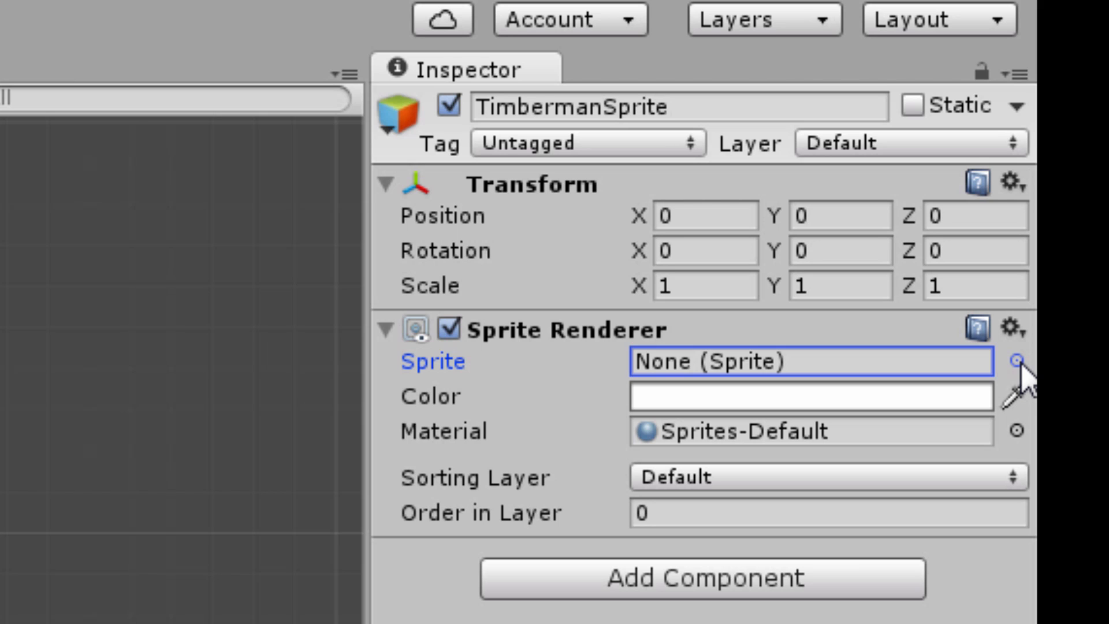
pyautogui.click(1018, 361)
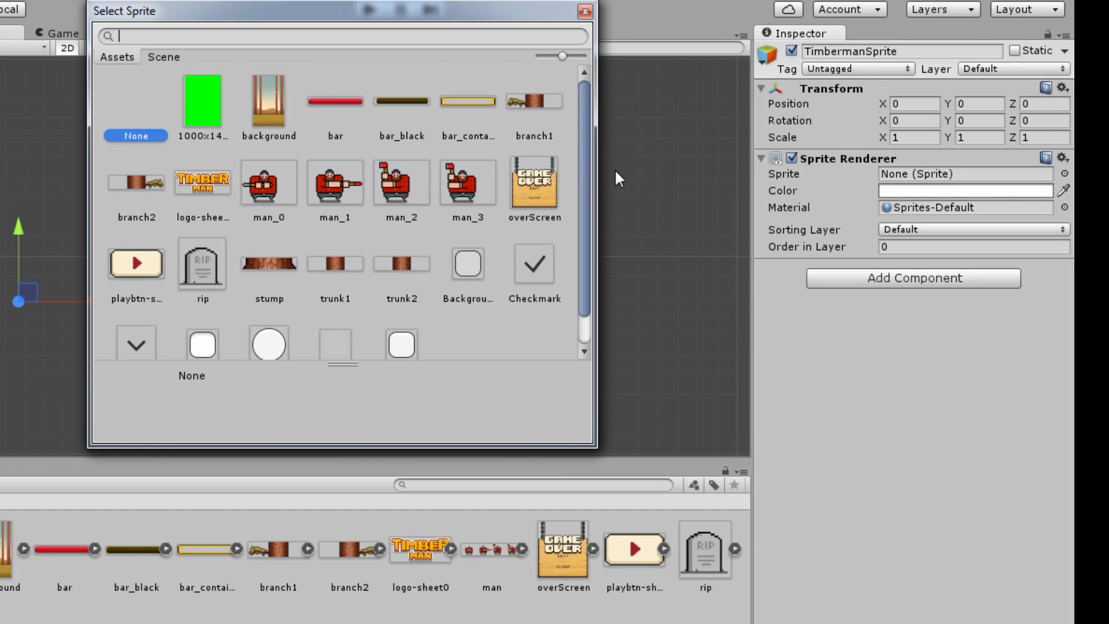
pyautogui.moveTo(584, 176); pyautogui.dragTo(577, 151)
pyautogui.click(396, 192)
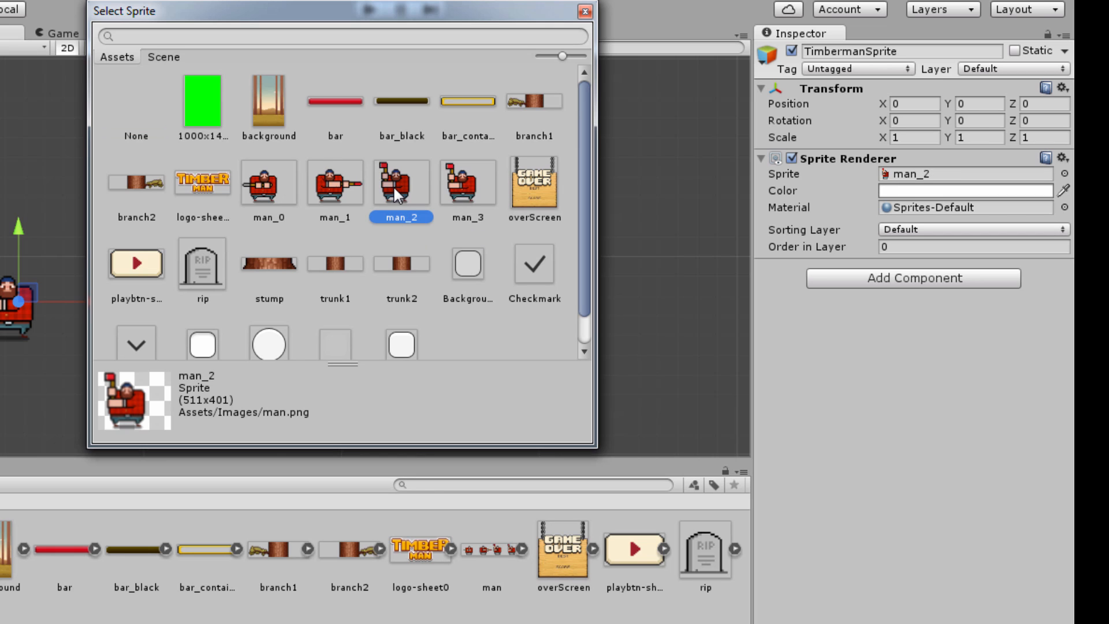
pyautogui.moveTo(405, 11); pyautogui.dragTo(374, 69)
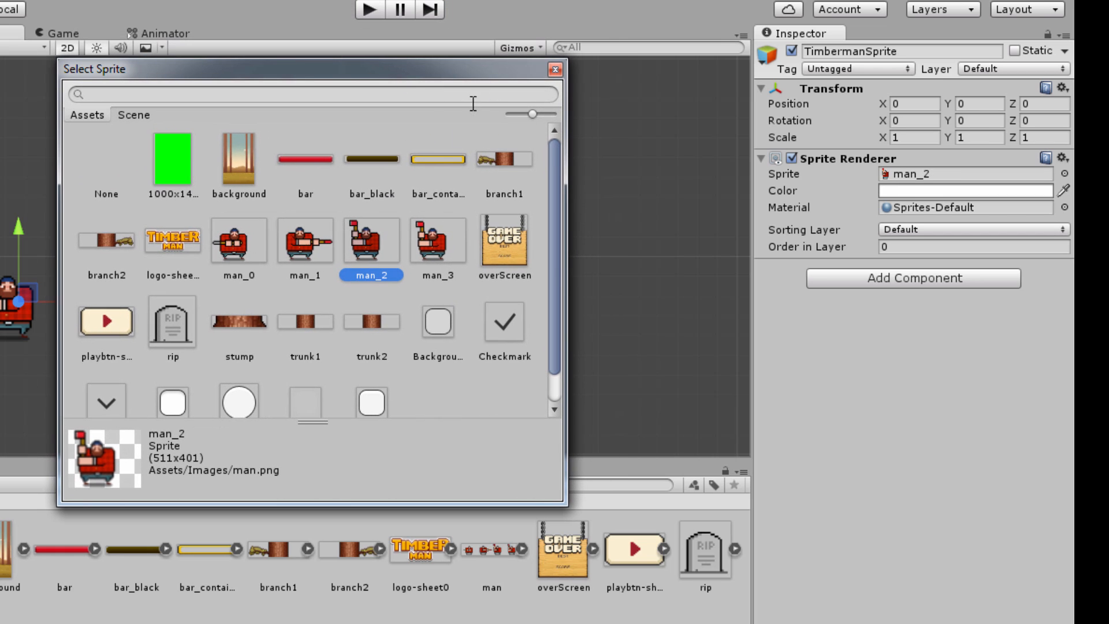
pyautogui.click(557, 71)
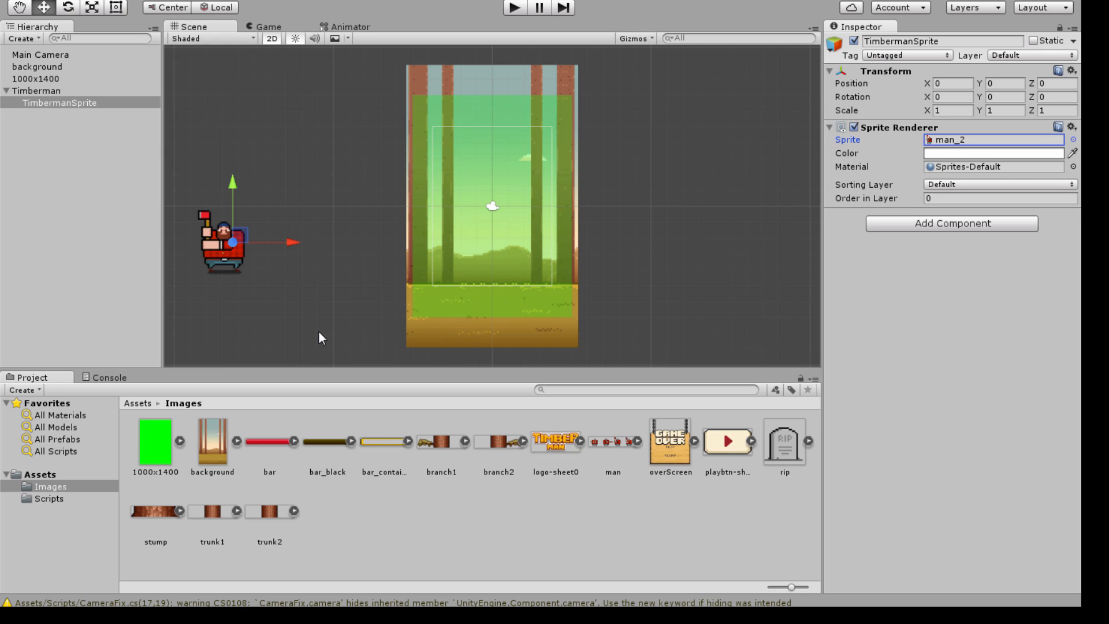
# Move the parent Timberman object onto the grass at the background's left side, to about X -2.57, Y -3.94
pyautogui.click(37, 90)
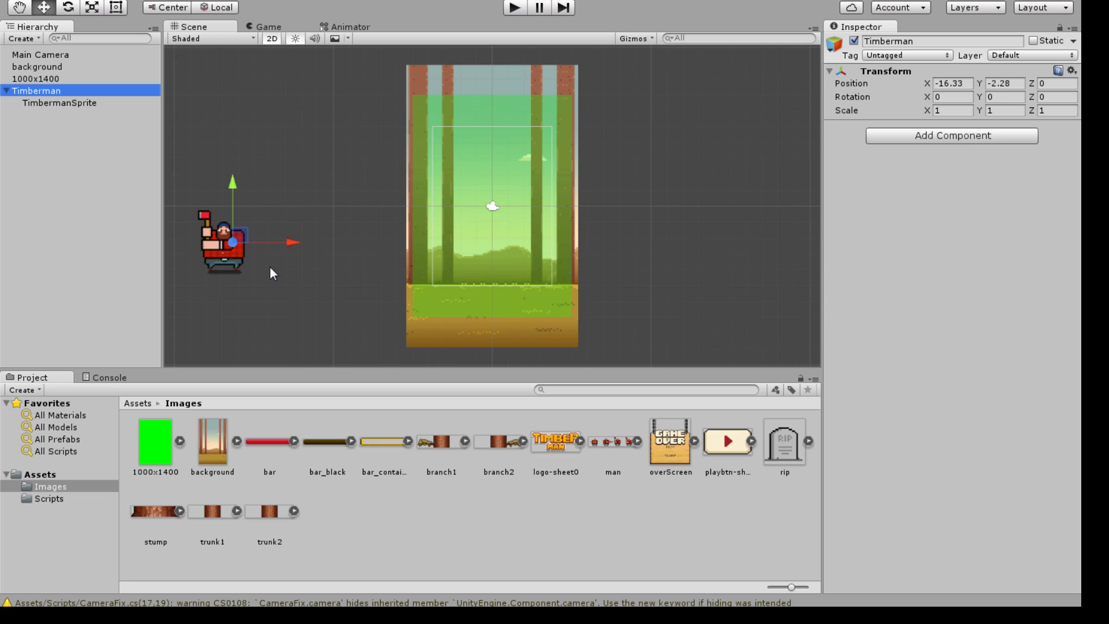
pyautogui.moveTo(292, 241); pyautogui.dragTo(495, 220)
pyautogui.moveTo(455, 185); pyautogui.dragTo(453, 213)
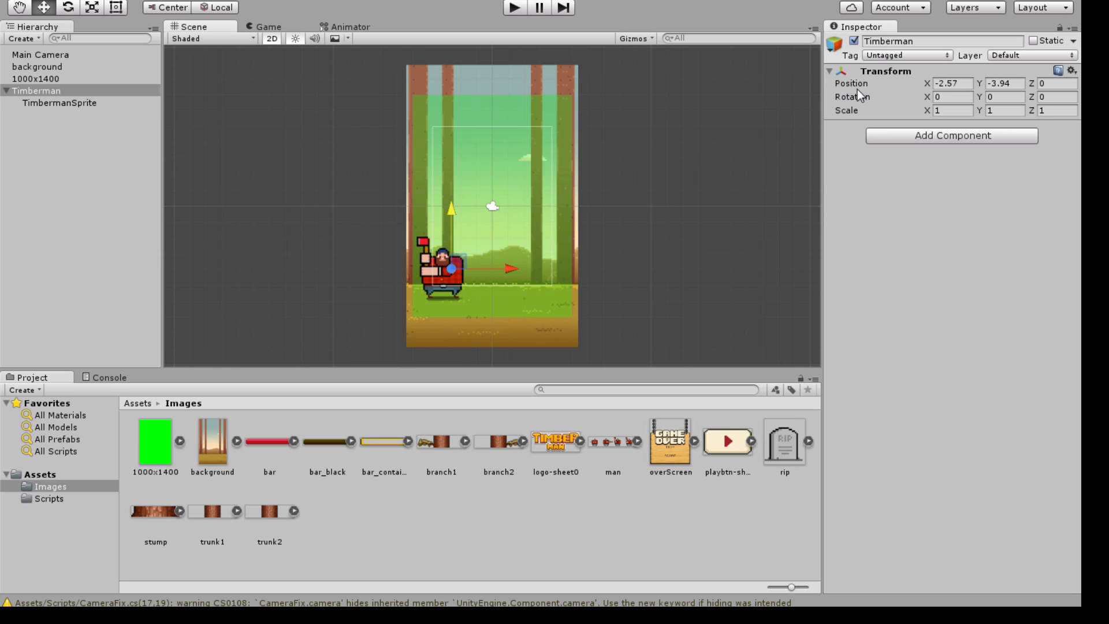
# Compare the X and Y position values of the Timberman parent with those of its TimbermanSprite child
pyautogui.click(948, 83)
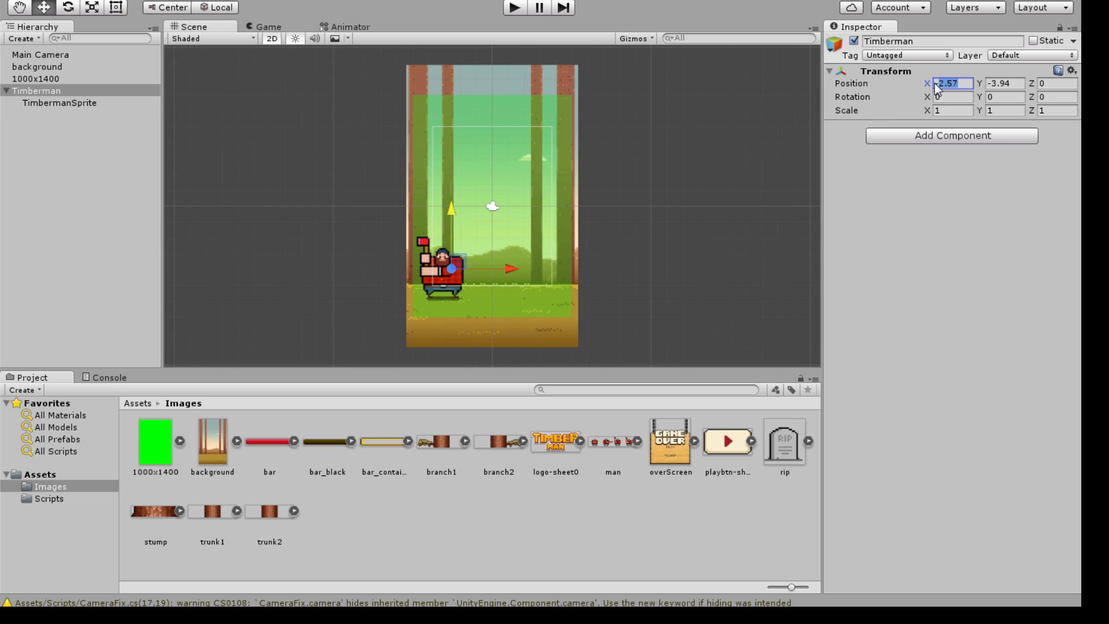
pyautogui.click(1008, 84)
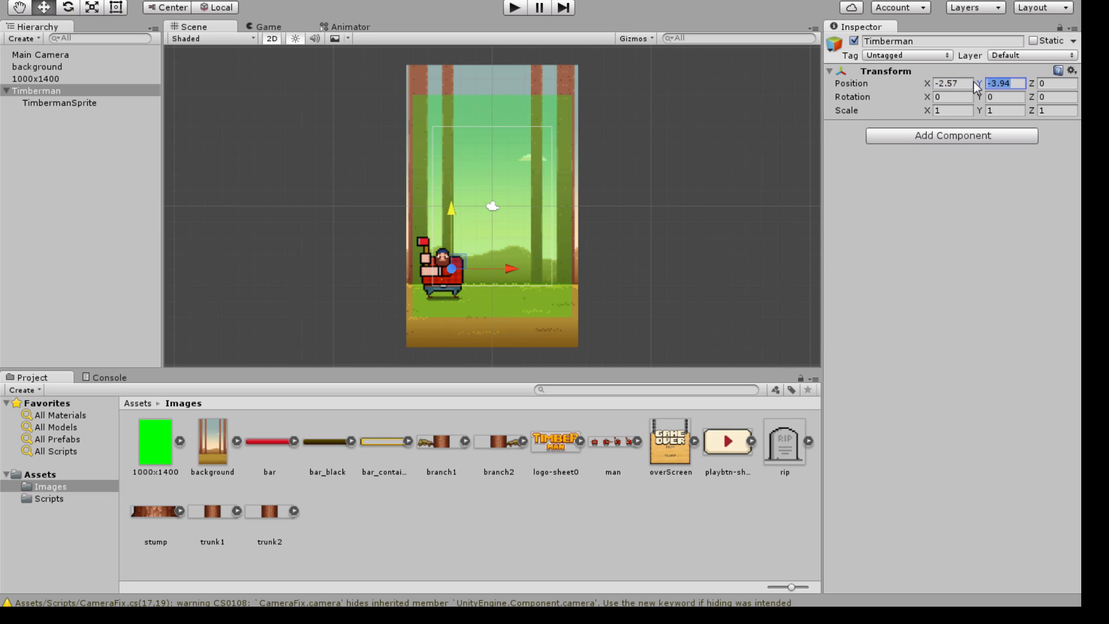
pyautogui.click(88, 103)
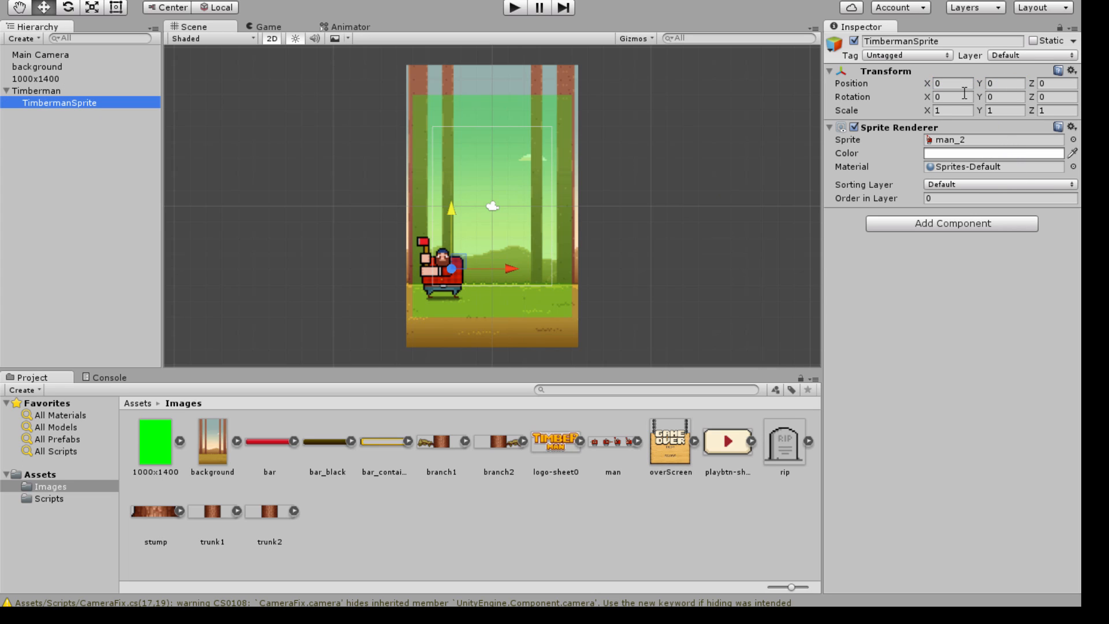
pyautogui.click(948, 84)
pyautogui.click(999, 83)
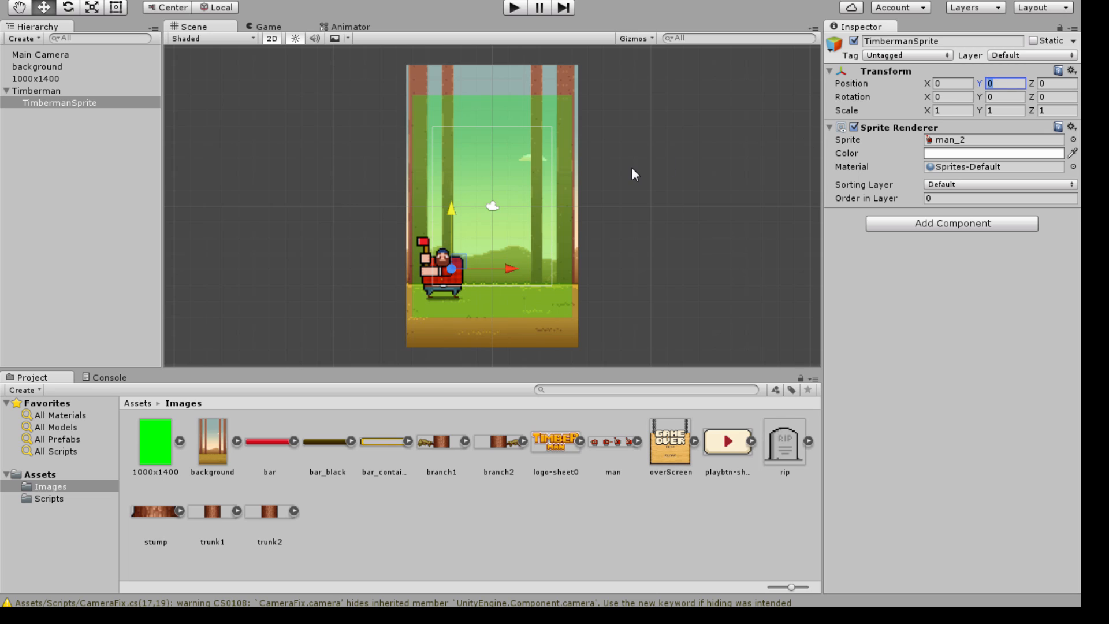
# Select Timberman and run the game briefly to preview the character's placement, ending play mode again
pyautogui.click(71, 91)
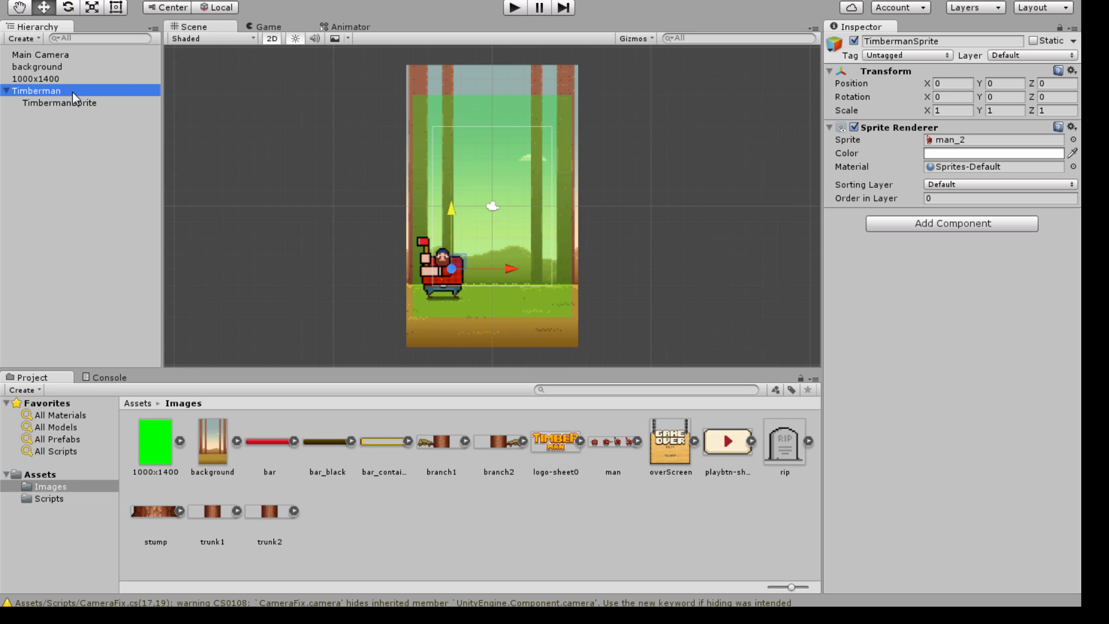
pyautogui.click(504, 9)
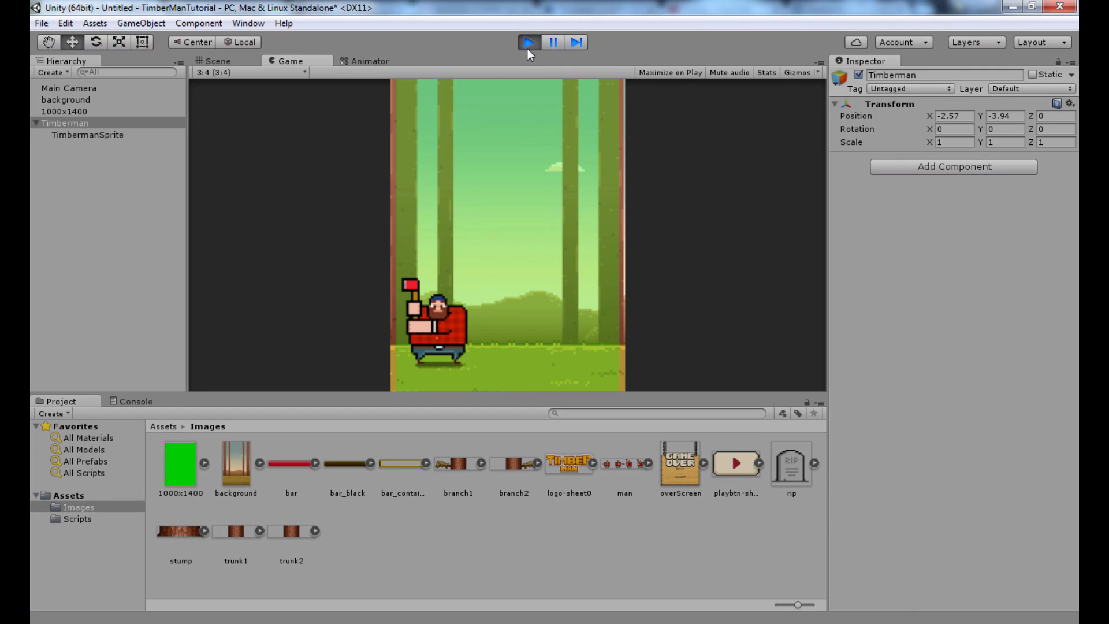
pyautogui.click(524, 42)
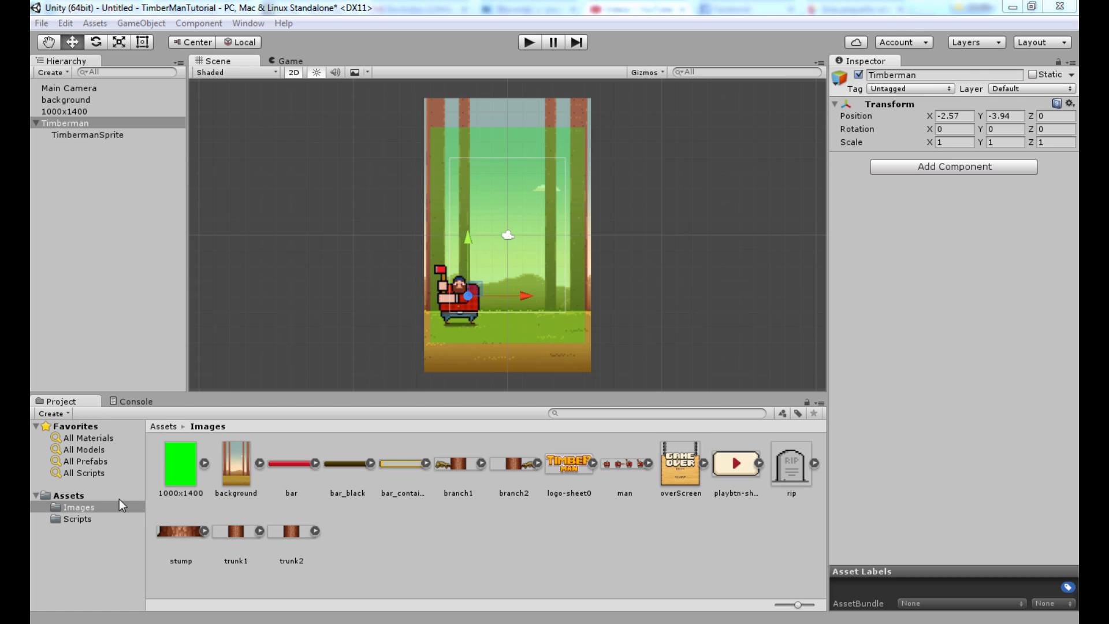
pyautogui.click(88, 497)
pyautogui.rightClick(362, 494)
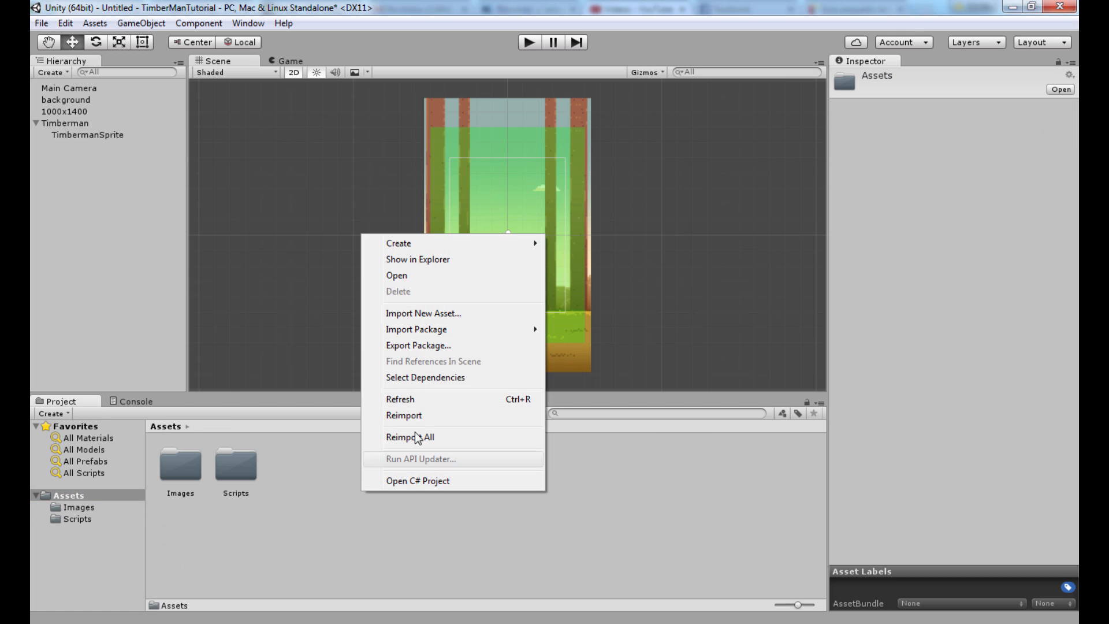
pyautogui.click(80, 505)
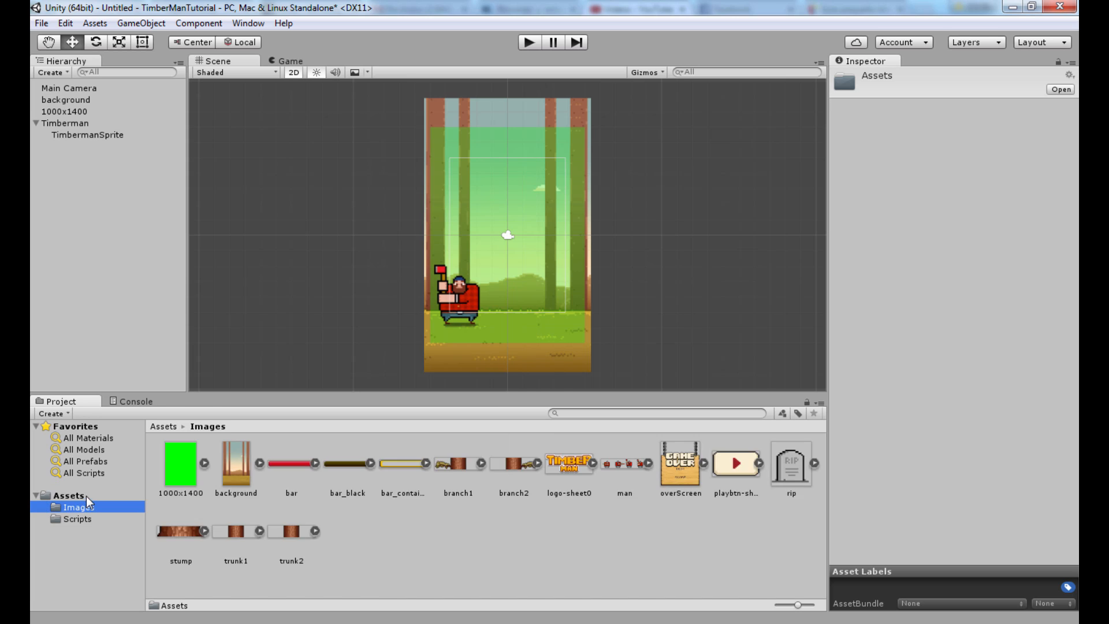
# Create a folder named Animations in the Assets folder and open it
pyautogui.click(86, 497)
pyautogui.rightClick(384, 463)
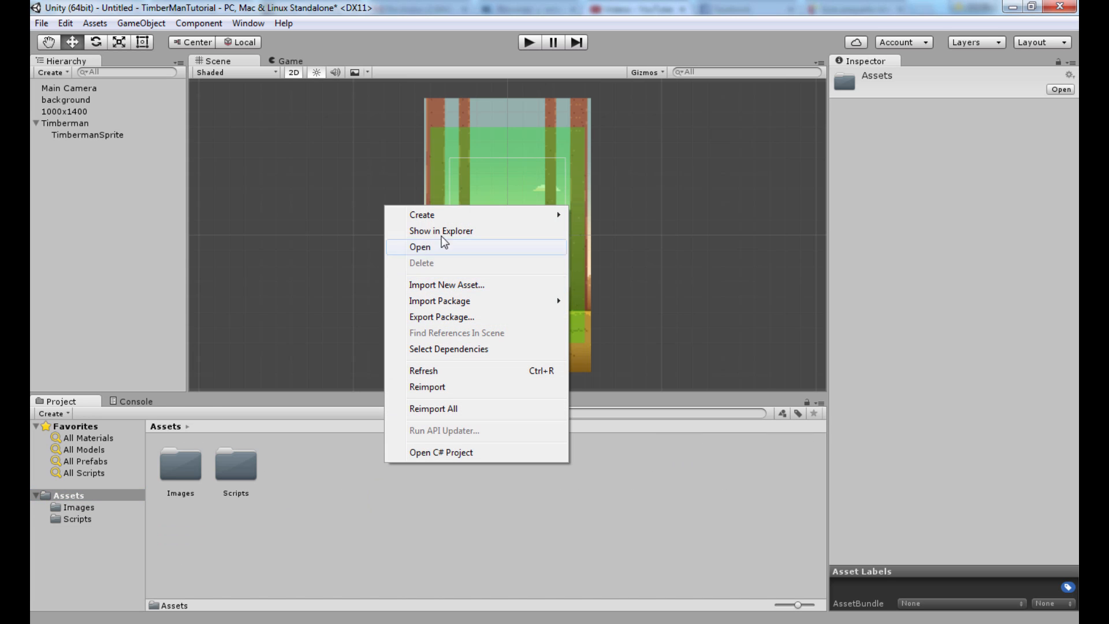
pyautogui.moveTo(451, 215)
pyautogui.click(616, 216)
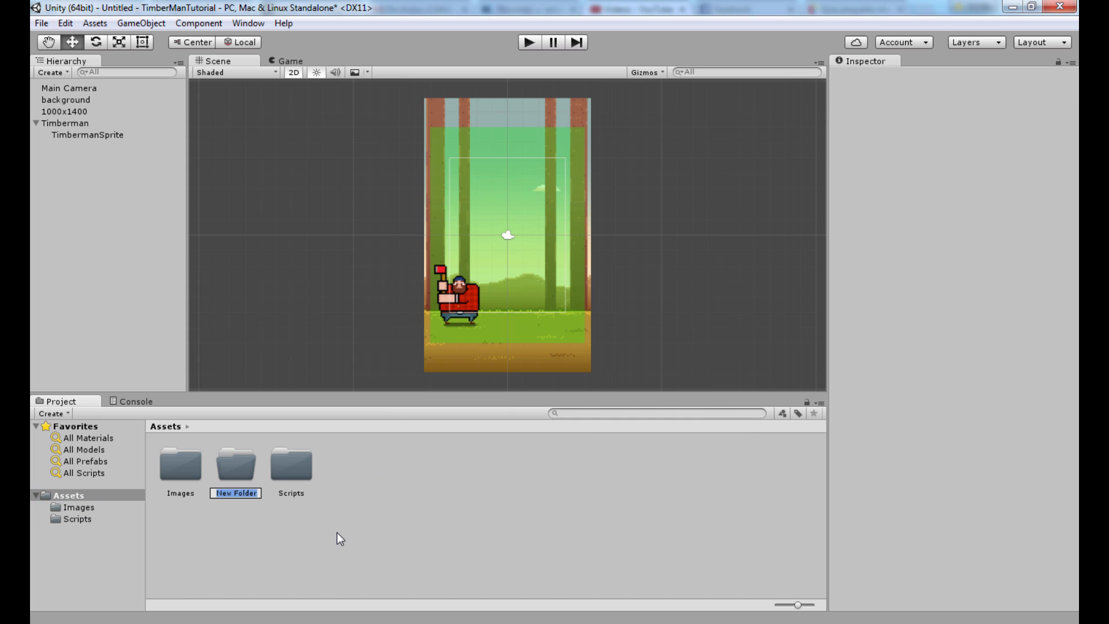
pyautogui.write('Animations')
pyautogui.press('Return')
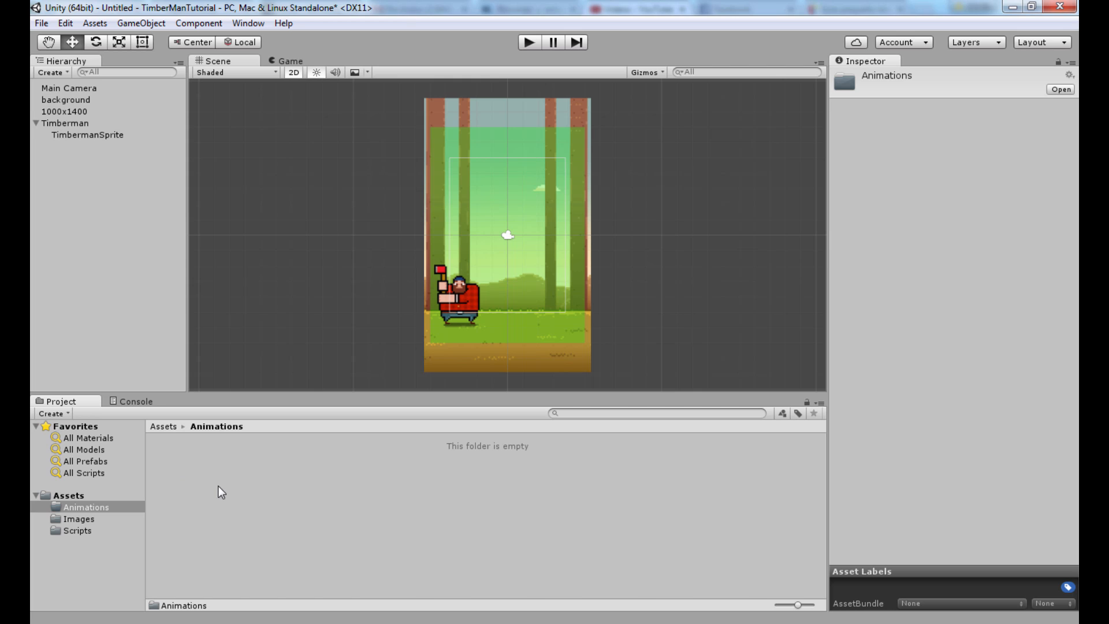
# Create an Animator Controller named TimberManAnimatorController in the Animations folder and select it
pyautogui.rightClick(258, 469)
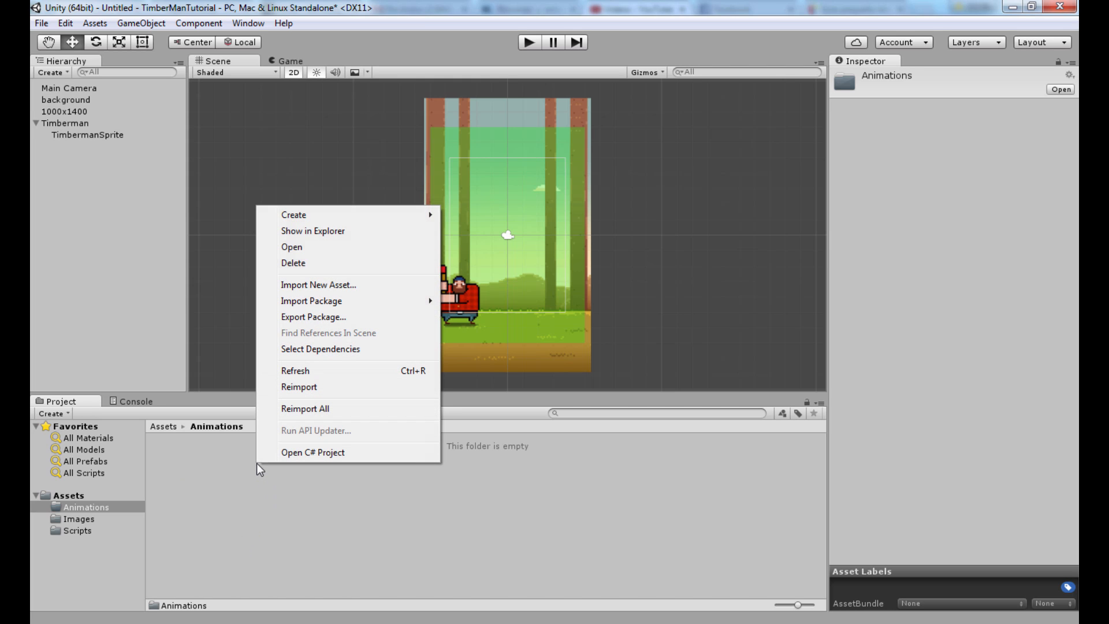
pyautogui.moveTo(292, 215)
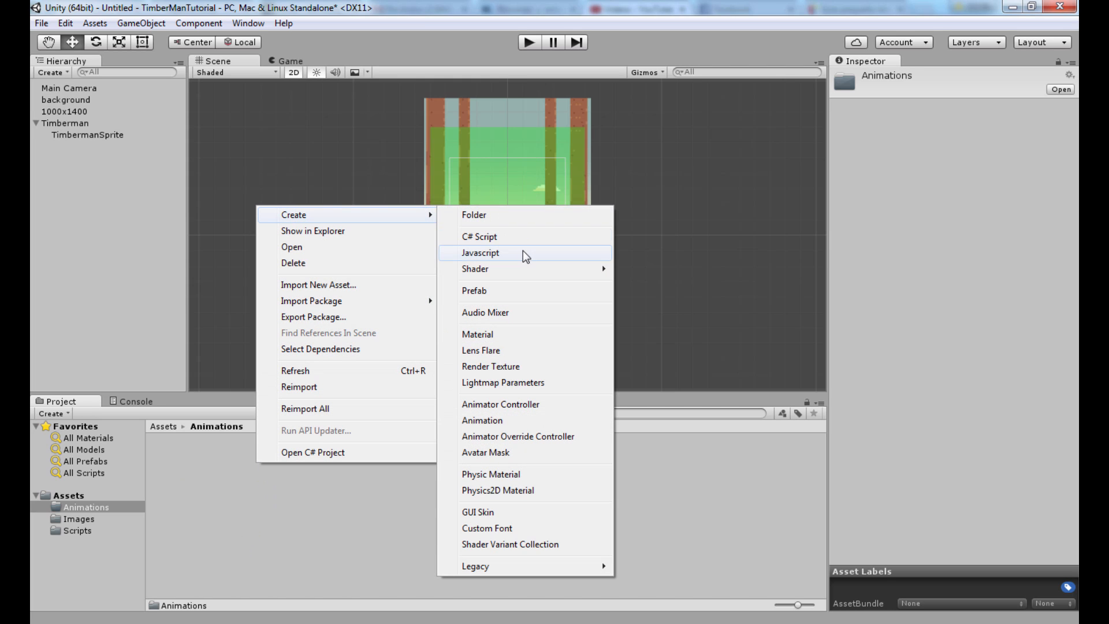
pyautogui.click(525, 407)
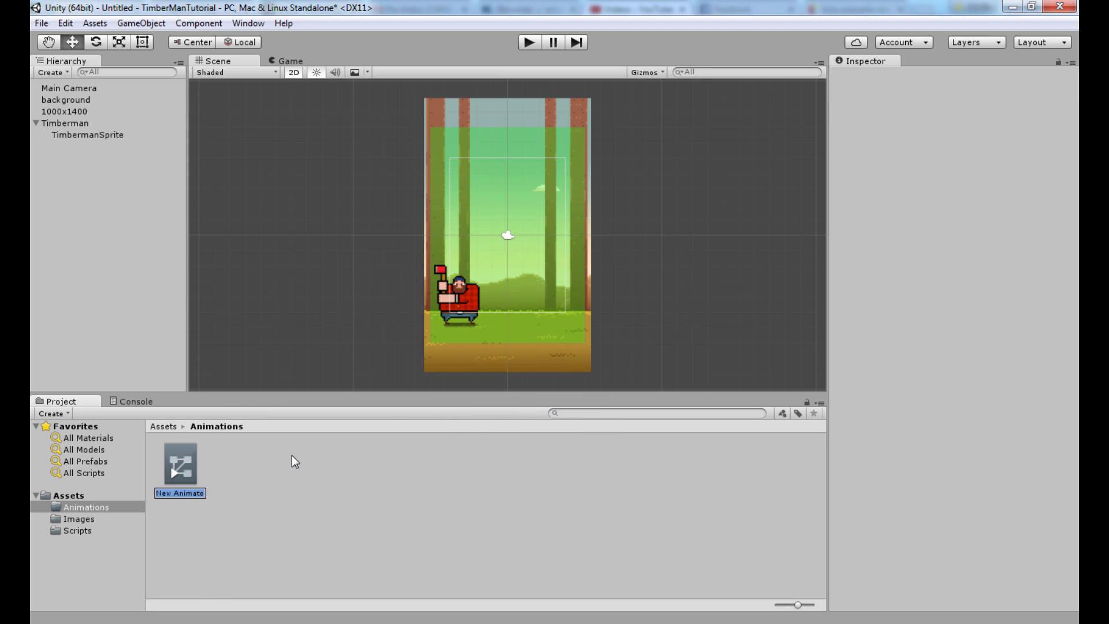
pyautogui.write('Timber')
pyautogui.write('ManAnimator')
pyautogui.write('Controller')
pyautogui.press('Return')
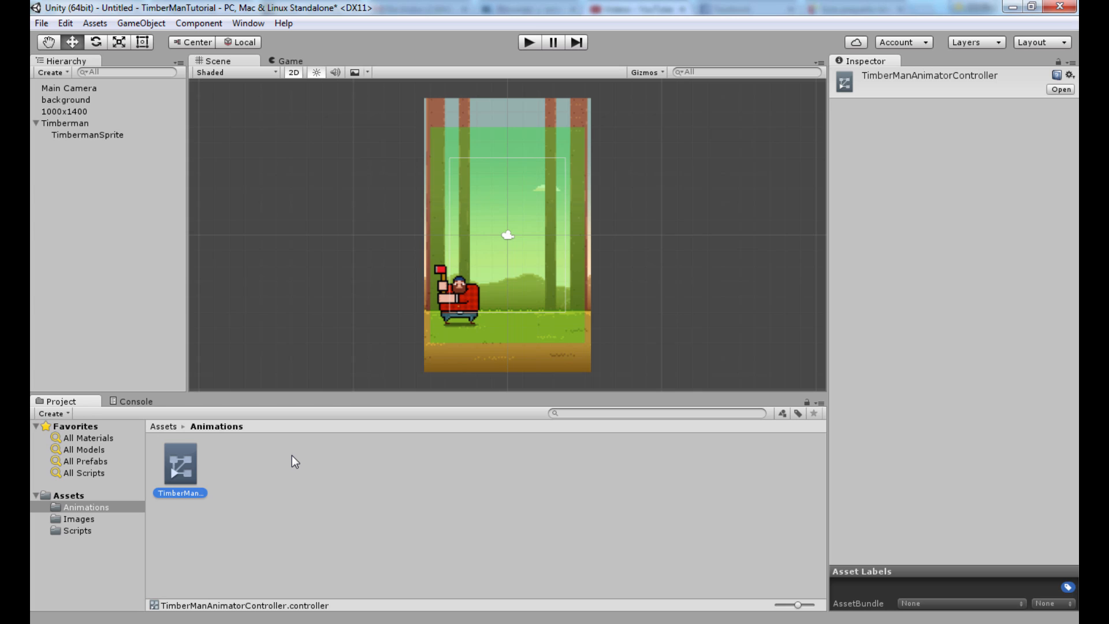
pyautogui.click(222, 490)
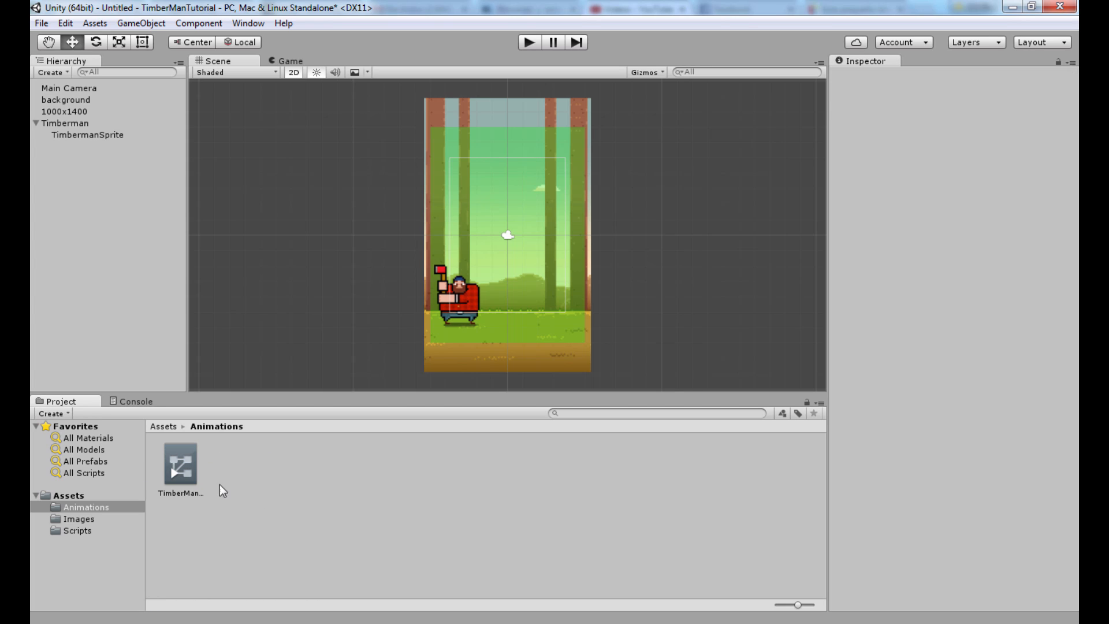
pyautogui.click(185, 474)
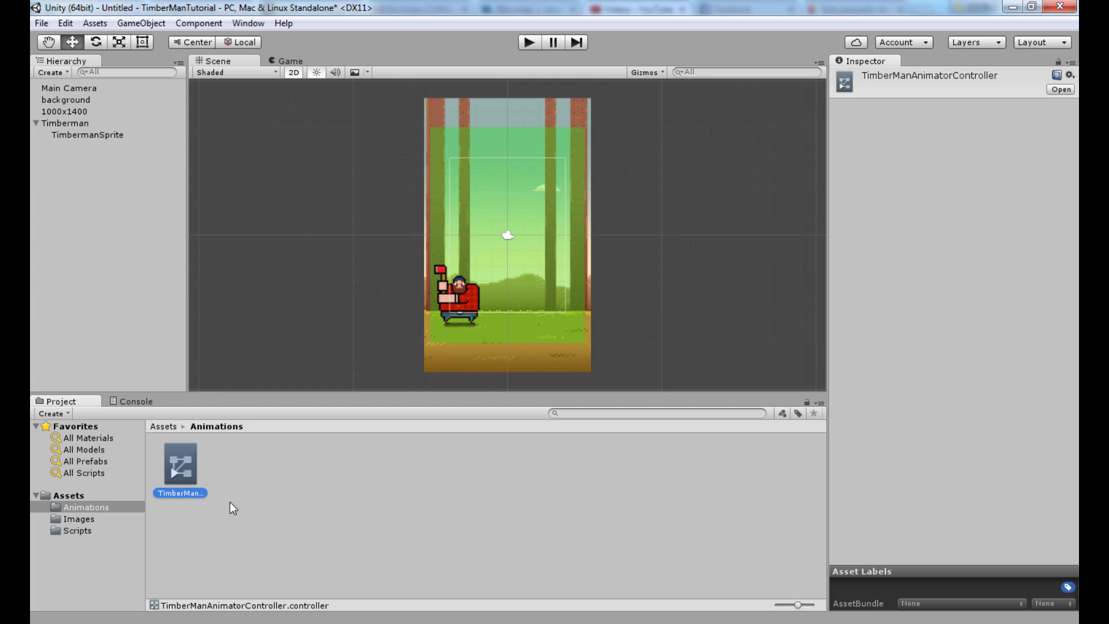
# Add an Animator component to the parent Timberman object
pyautogui.click(71, 123)
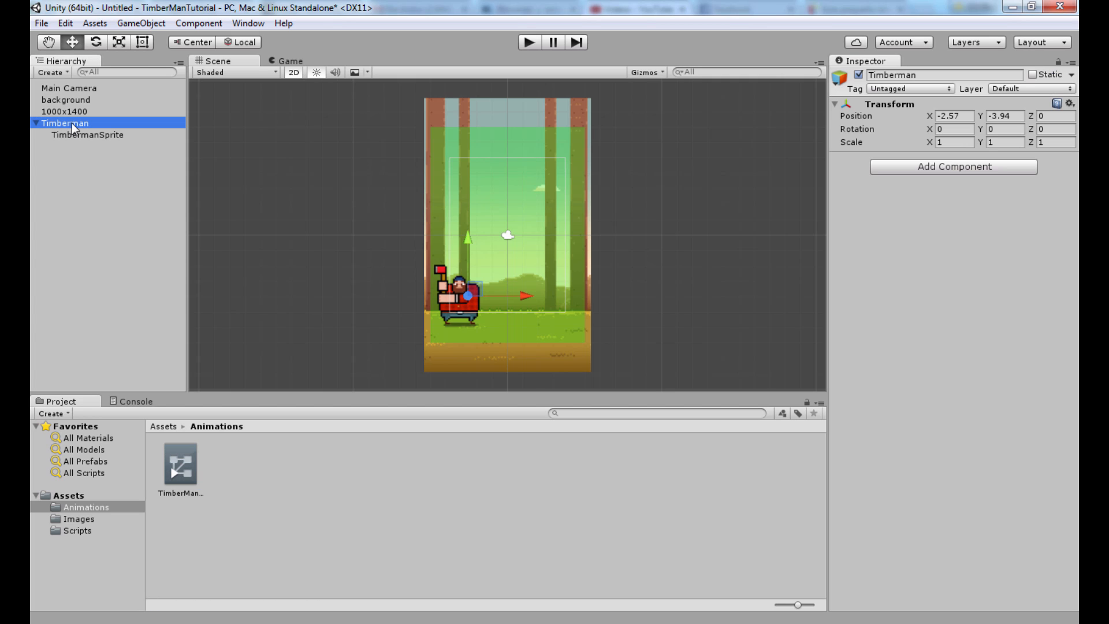
pyautogui.click(966, 167)
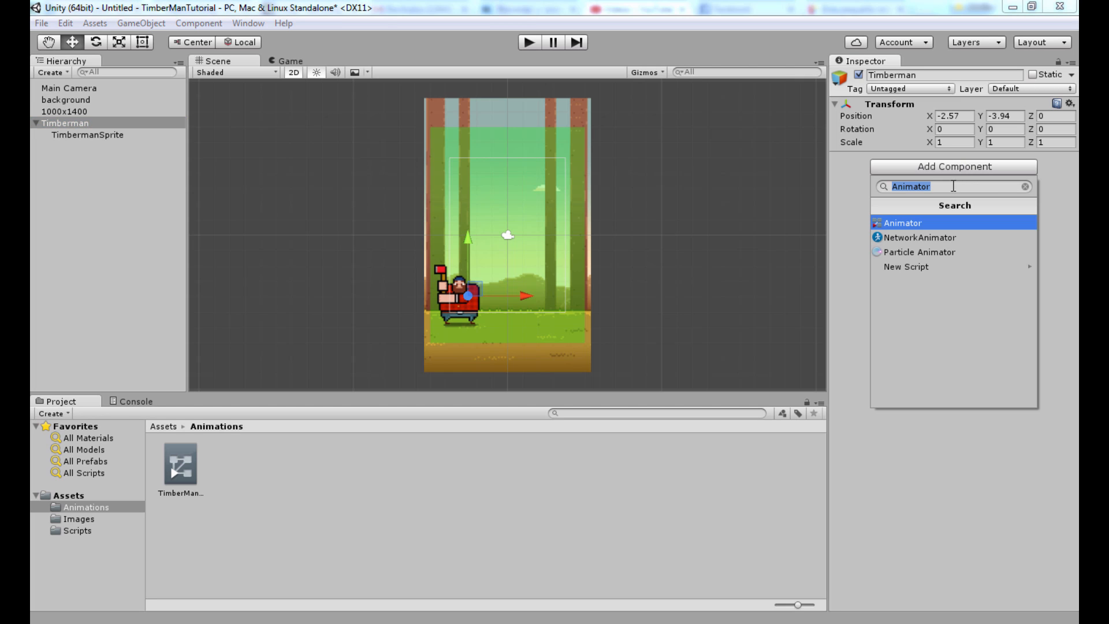
pyautogui.click(956, 187)
pyautogui.click(914, 228)
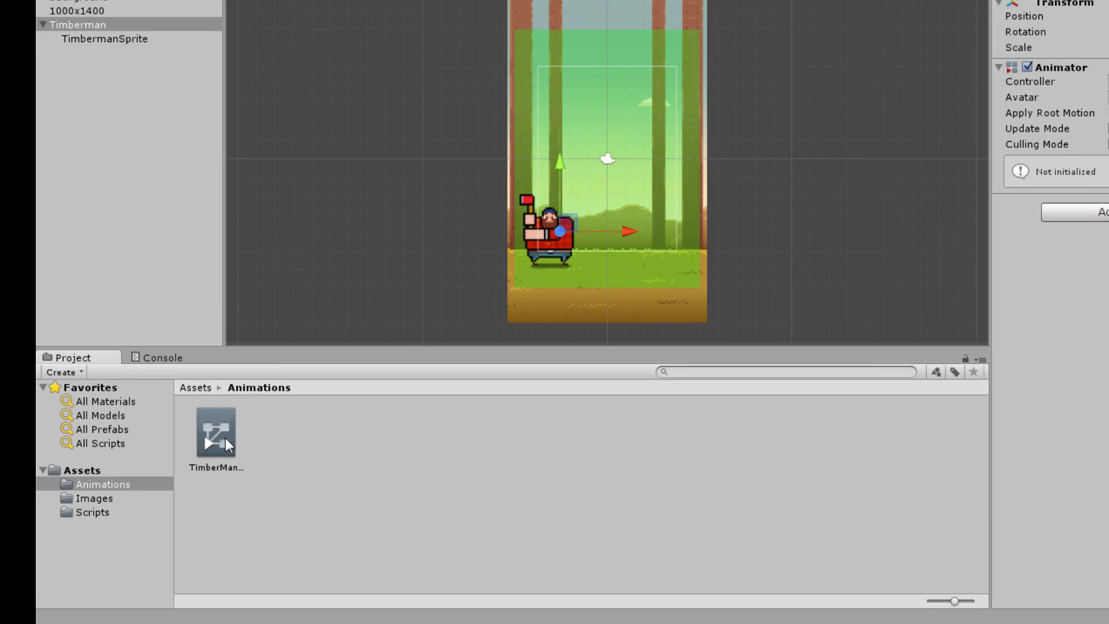
# Assign TimberManAnimatorController as the Controller of Timberman's Animator component
pyautogui.click(190, 469)
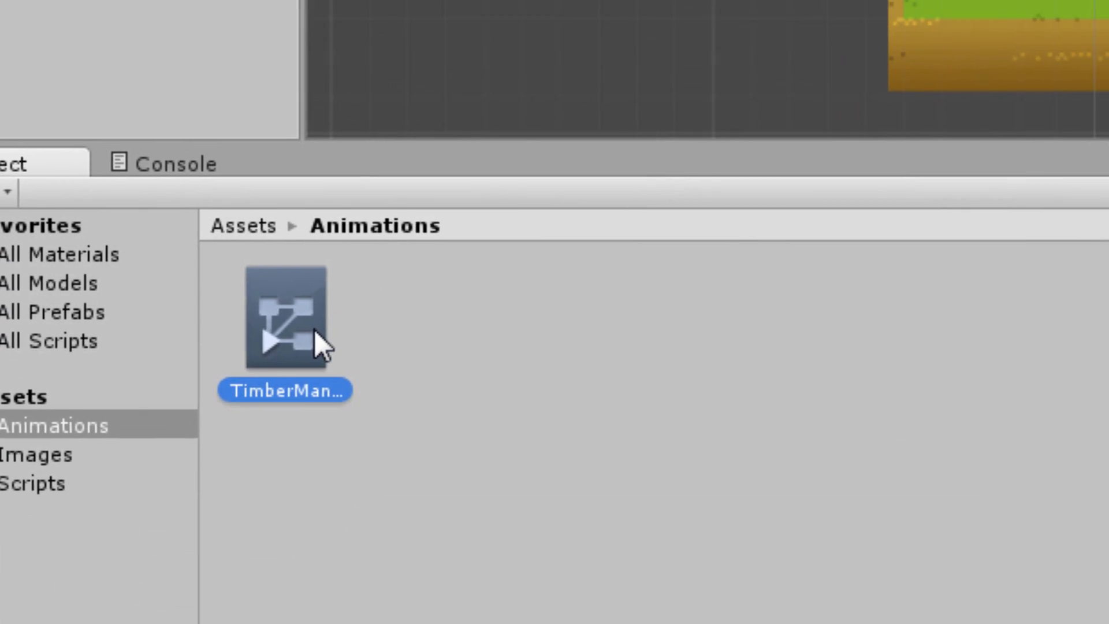
pyautogui.moveTo(316, 344); pyautogui.dragTo(691, 343)
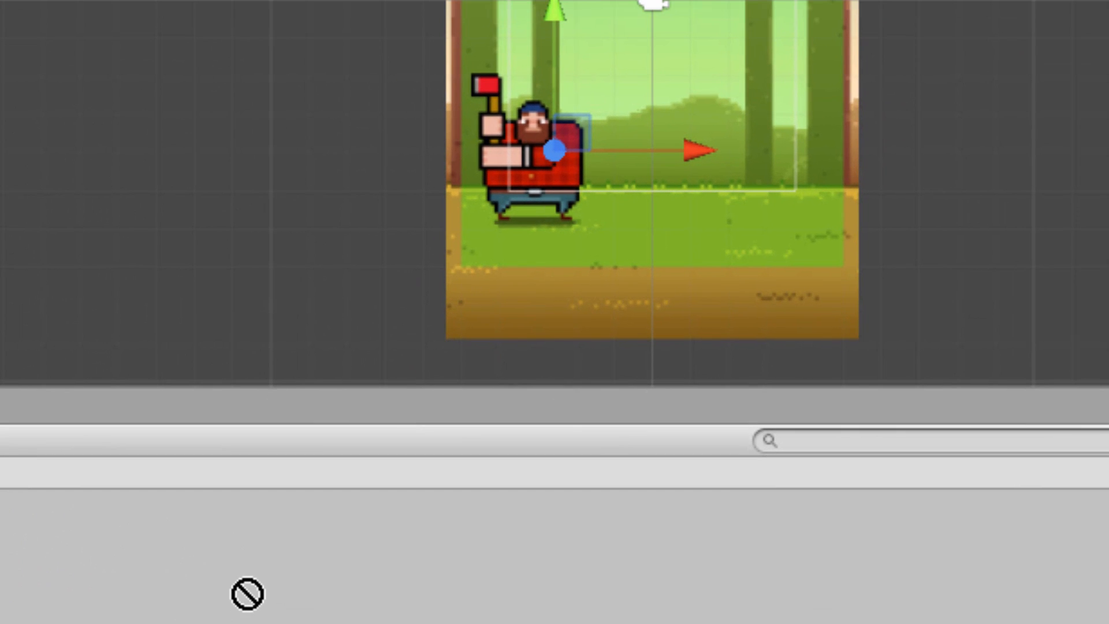
pyautogui.moveTo(248, 594); pyautogui.dragTo(1108, 35)
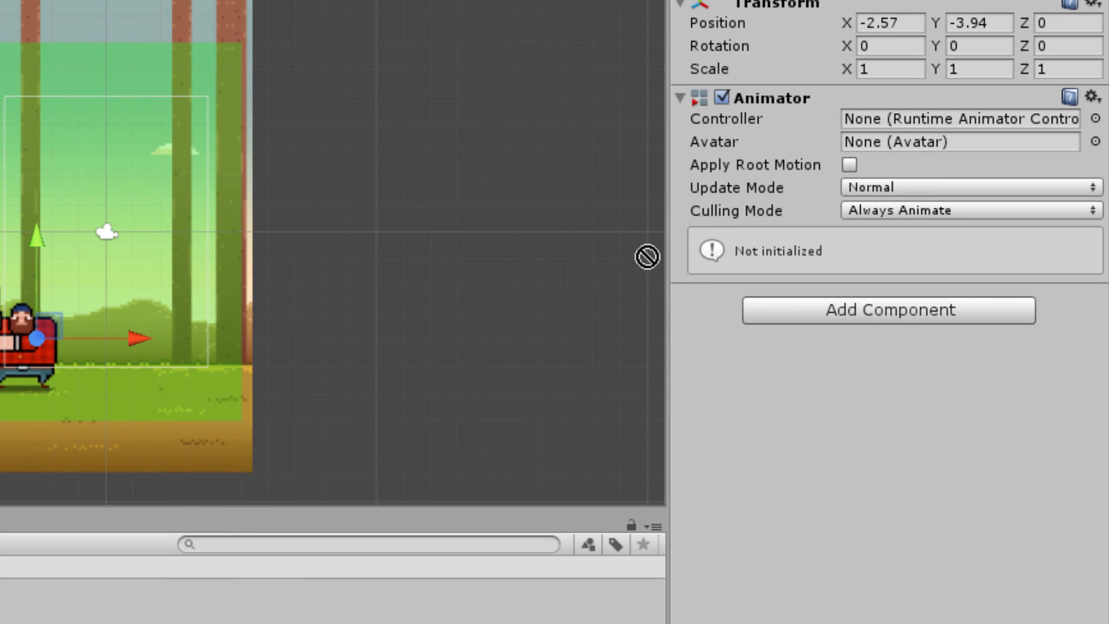
pyautogui.moveTo(647, 257); pyautogui.dragTo(934, 119)
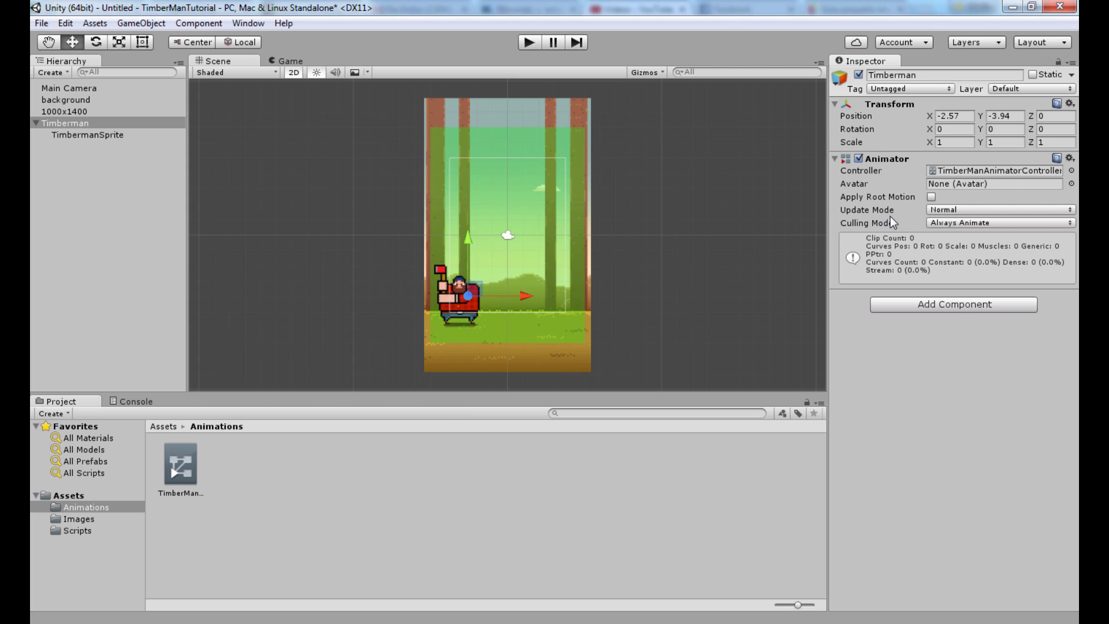
# Open the Animation window for Timberman and reposition it so the Animator settings stay in view
pyautogui.click(258, 24)
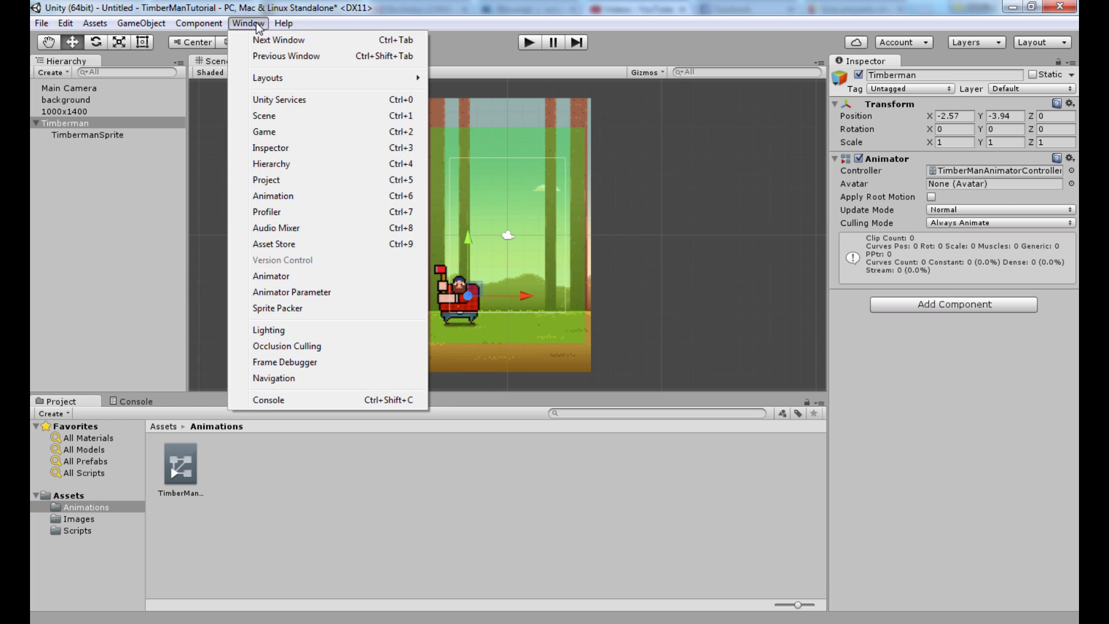
pyautogui.click(296, 198)
pyautogui.moveTo(531, 401); pyautogui.dragTo(581, 360)
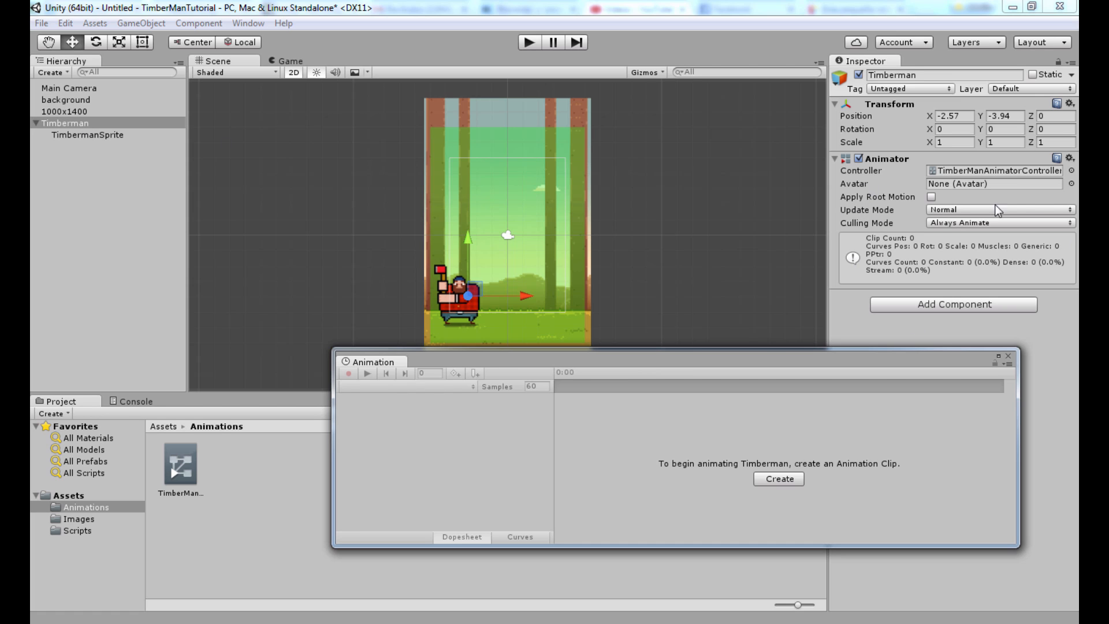
pyautogui.moveTo(636, 364); pyautogui.dragTo(612, 372)
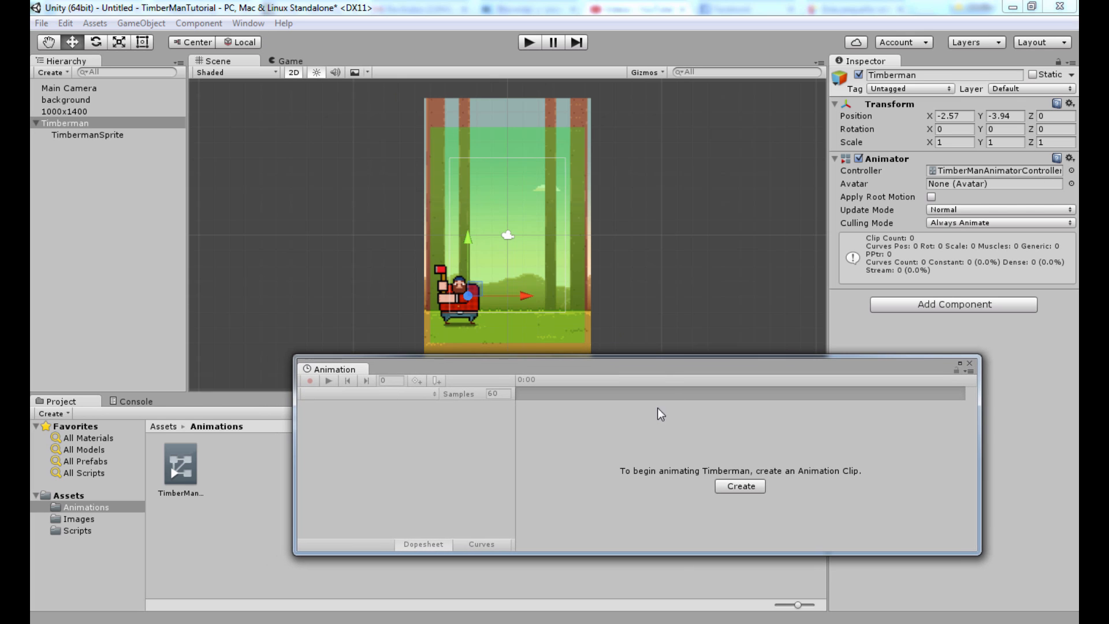
pyautogui.moveTo(664, 374); pyautogui.dragTo(663, 259)
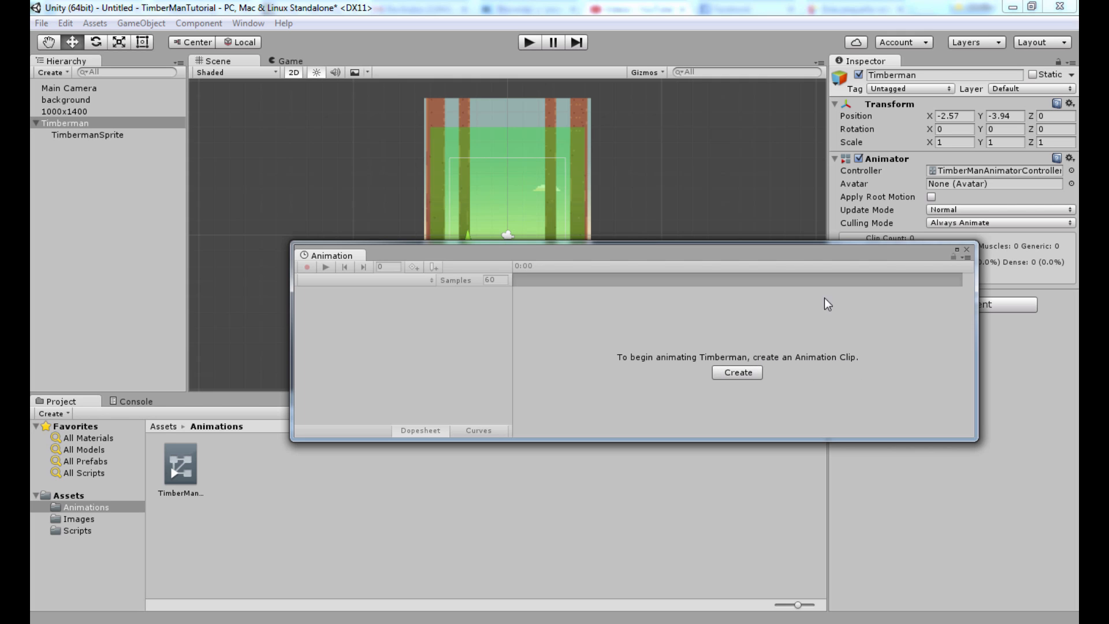
pyautogui.moveTo(803, 259); pyautogui.dragTo(835, 328)
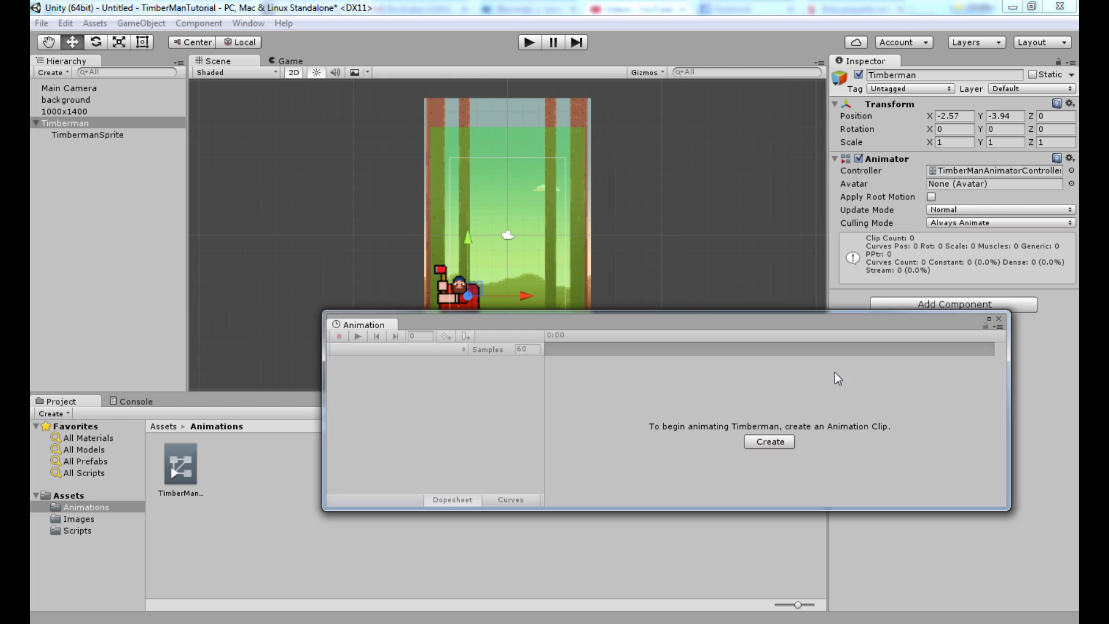
# Create an animation clip for Timberman named IdleAnimation.anim and save it in the Animations folder
pyautogui.click(774, 442)
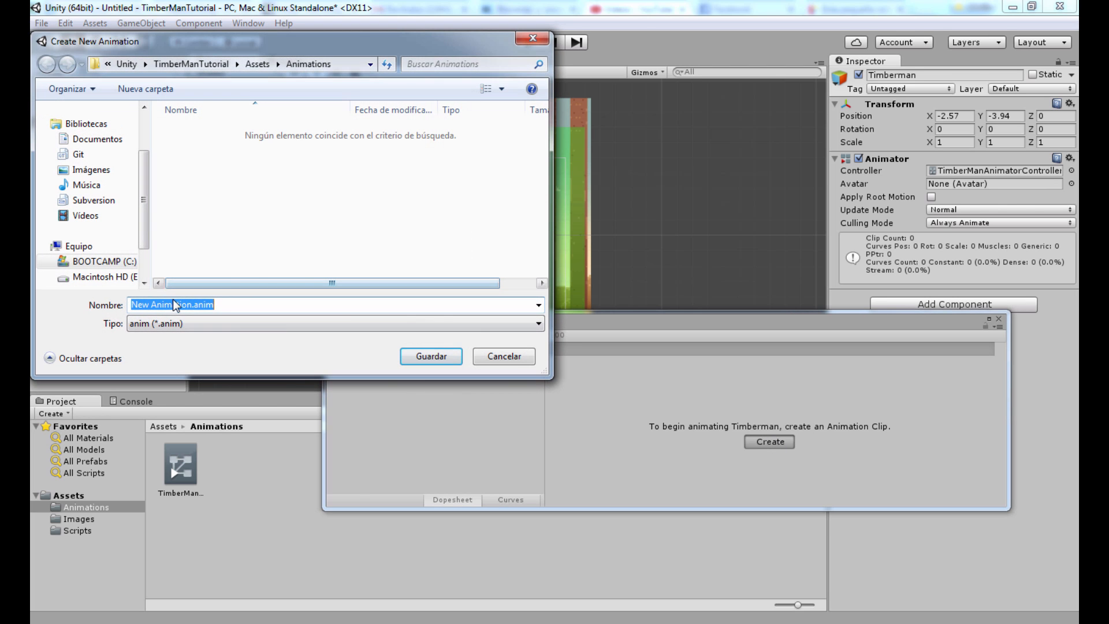
pyautogui.click(193, 304)
pyautogui.moveTo(192, 305); pyautogui.dragTo(67, 295)
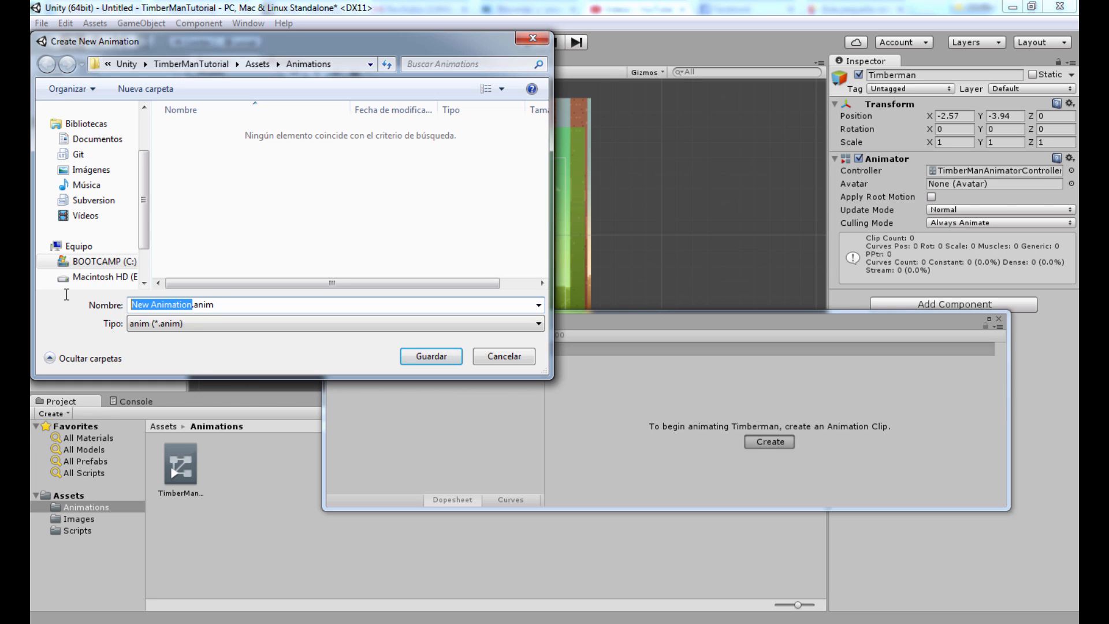
pyautogui.write('idle')
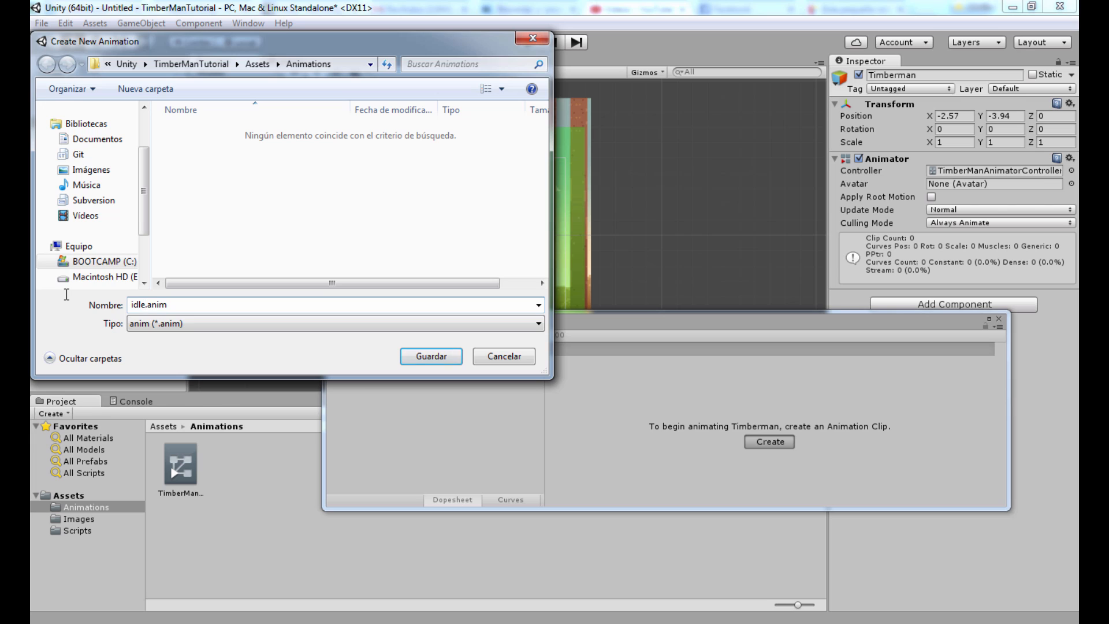
pyautogui.write('Animation')
pyautogui.press('Home')
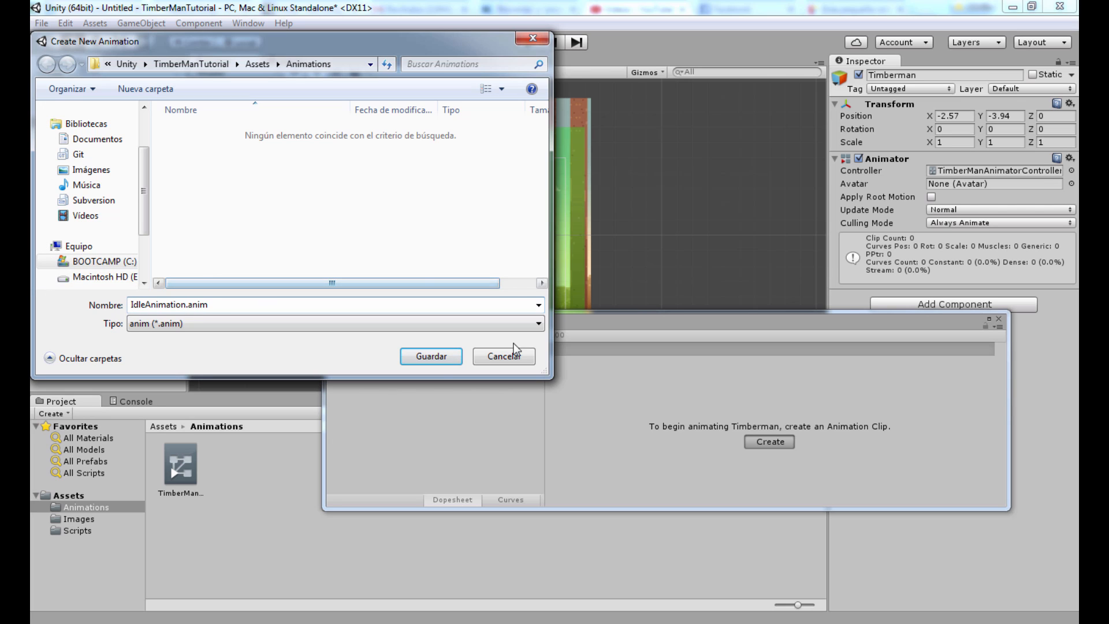
pyautogui.click(438, 357)
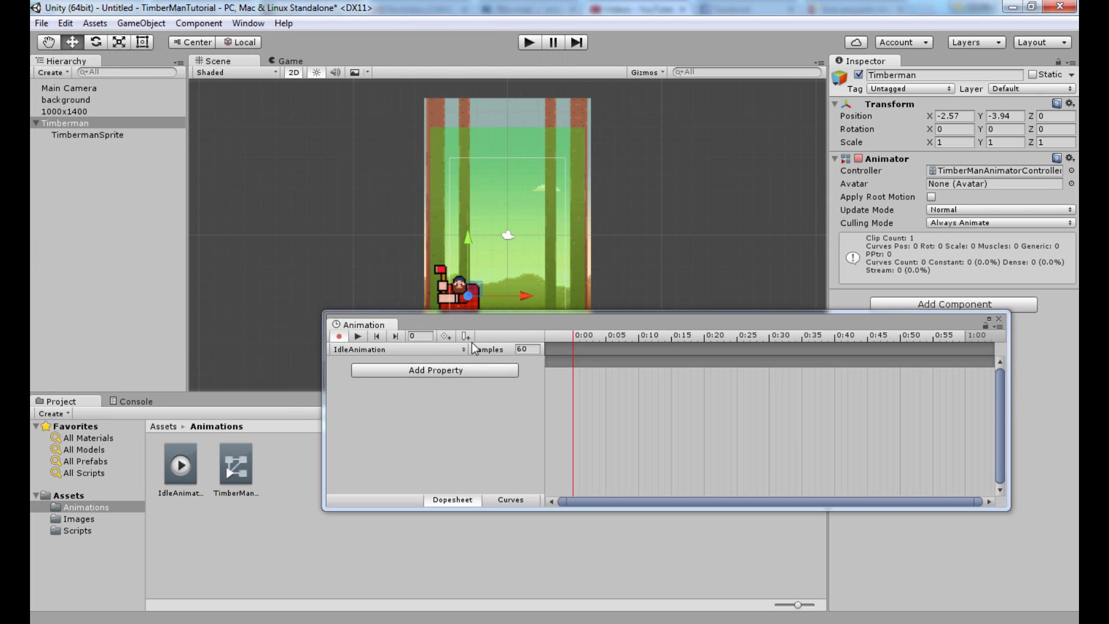
# Add the Sprite property of TimbermanSprite's Sprite Renderer to the IdleAnimation clip
pyautogui.moveTo(506, 336); pyautogui.dragTo(484, 359)
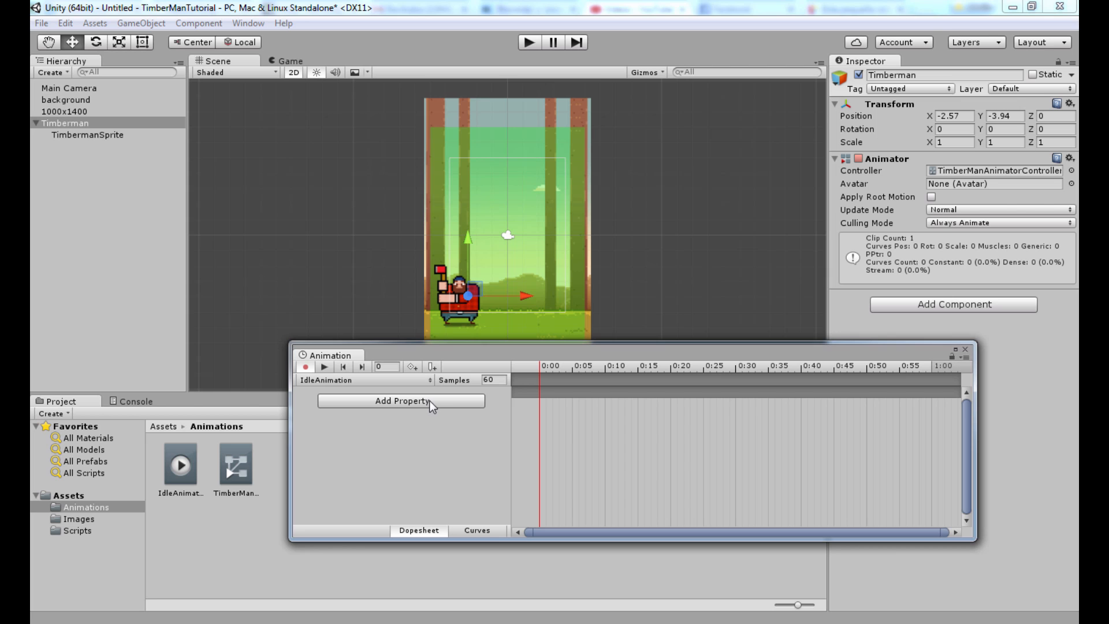
pyautogui.moveTo(448, 358); pyautogui.dragTo(508, 377)
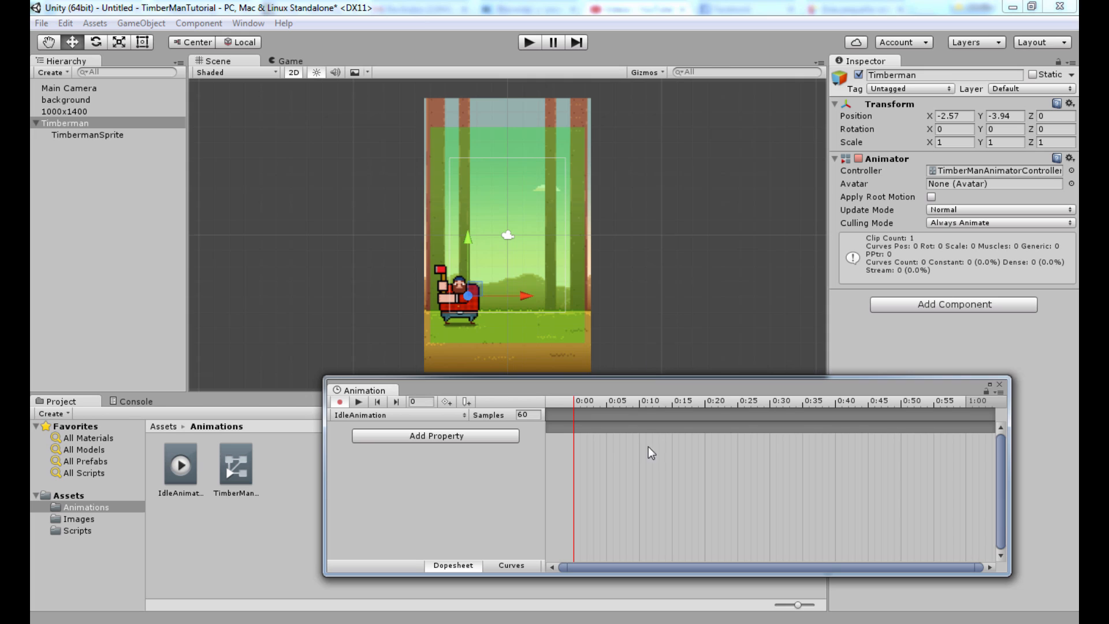
pyautogui.moveTo(805, 387); pyautogui.dragTo(730, 394)
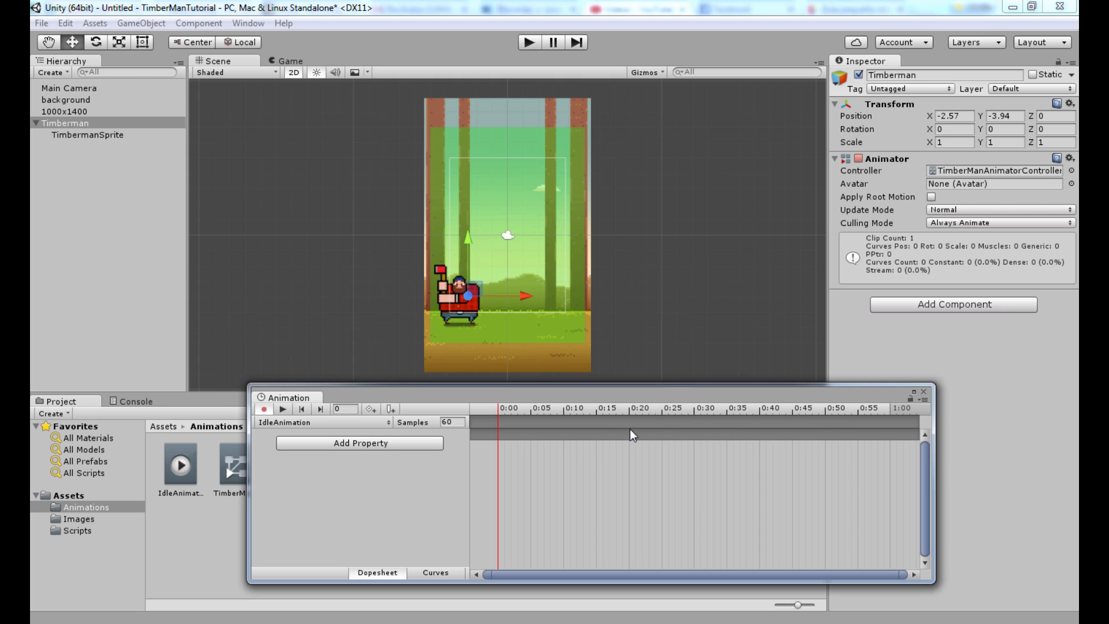
pyautogui.click(375, 443)
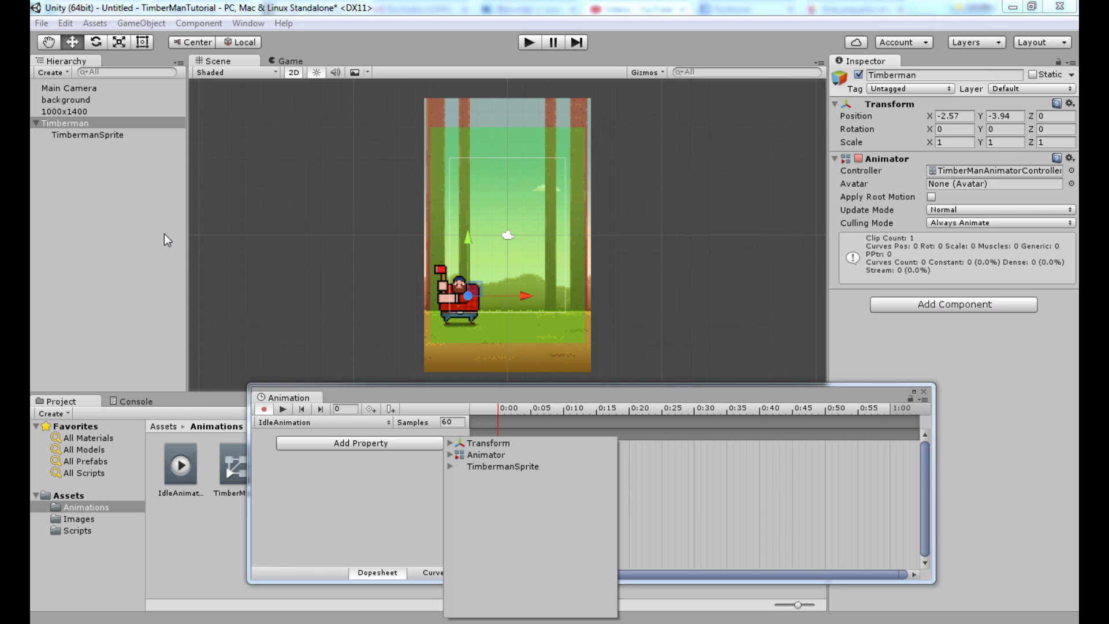
pyautogui.click(446, 469)
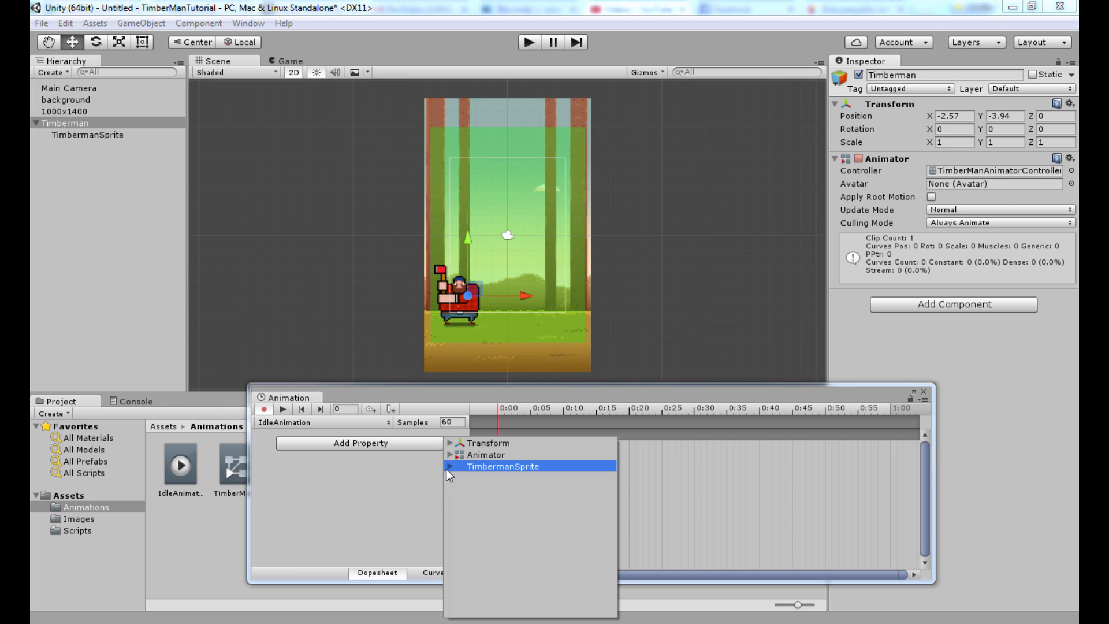
pyautogui.click(449, 467)
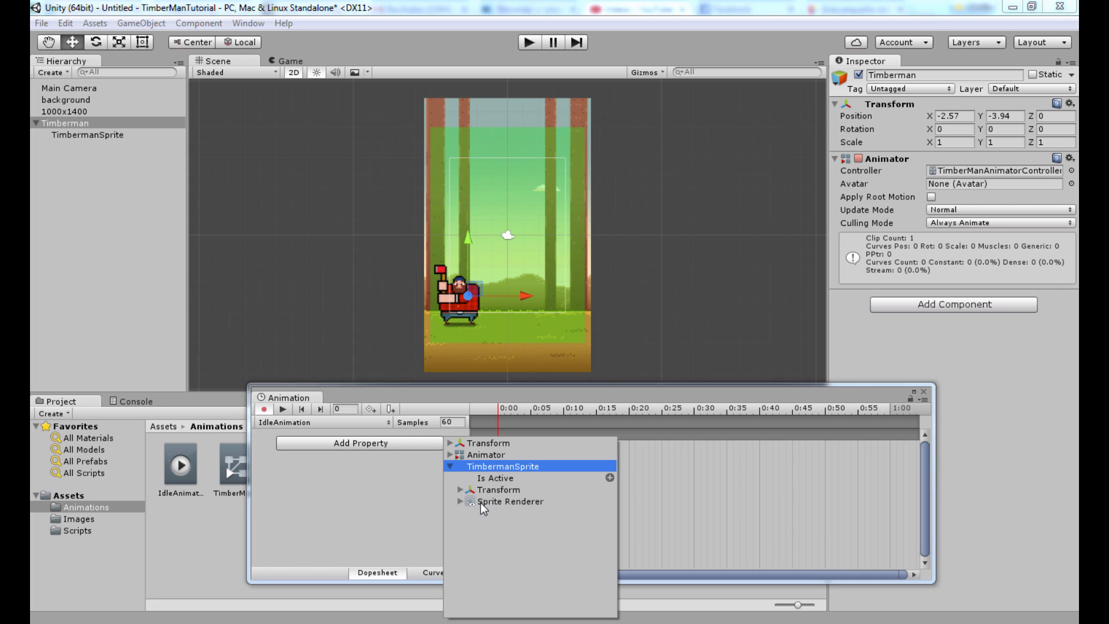
pyautogui.click(512, 501)
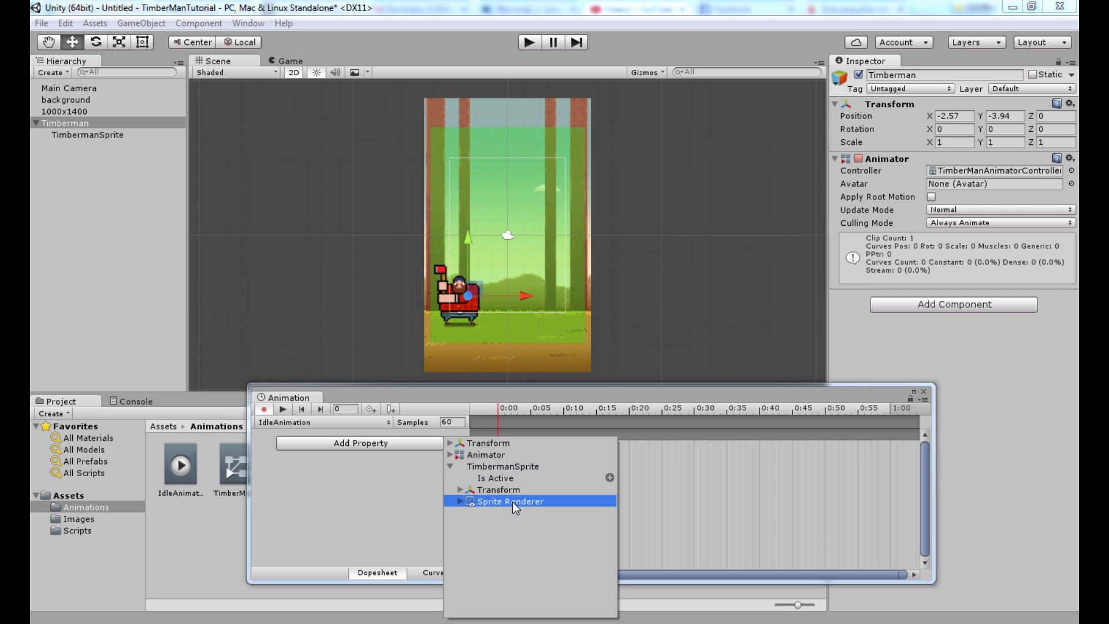
pyautogui.click(462, 501)
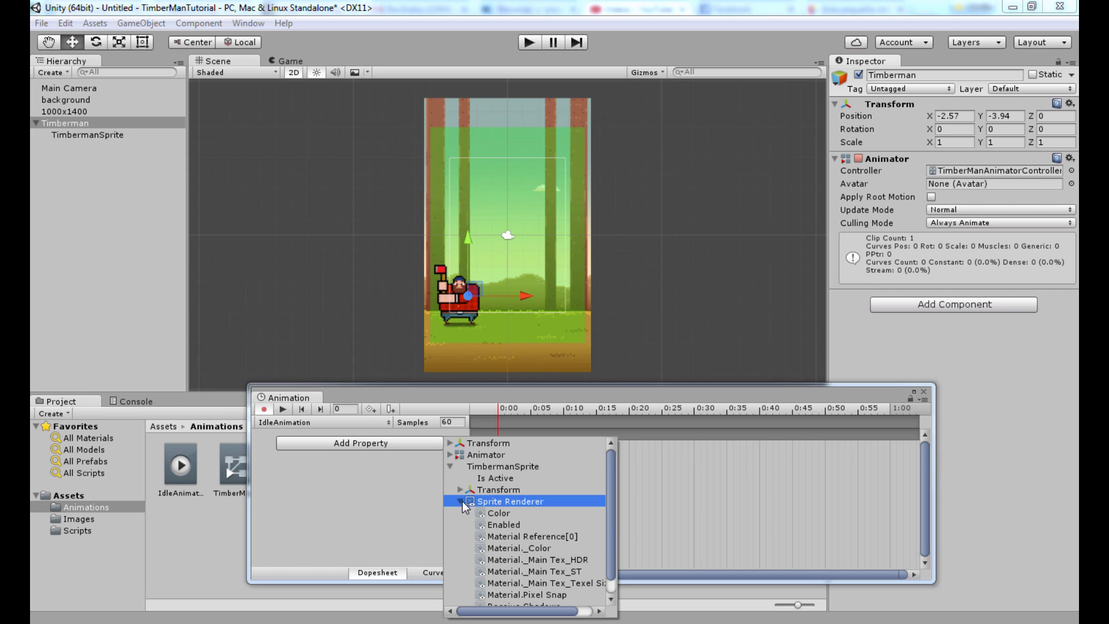
pyautogui.scroll(-1, 533, 532)
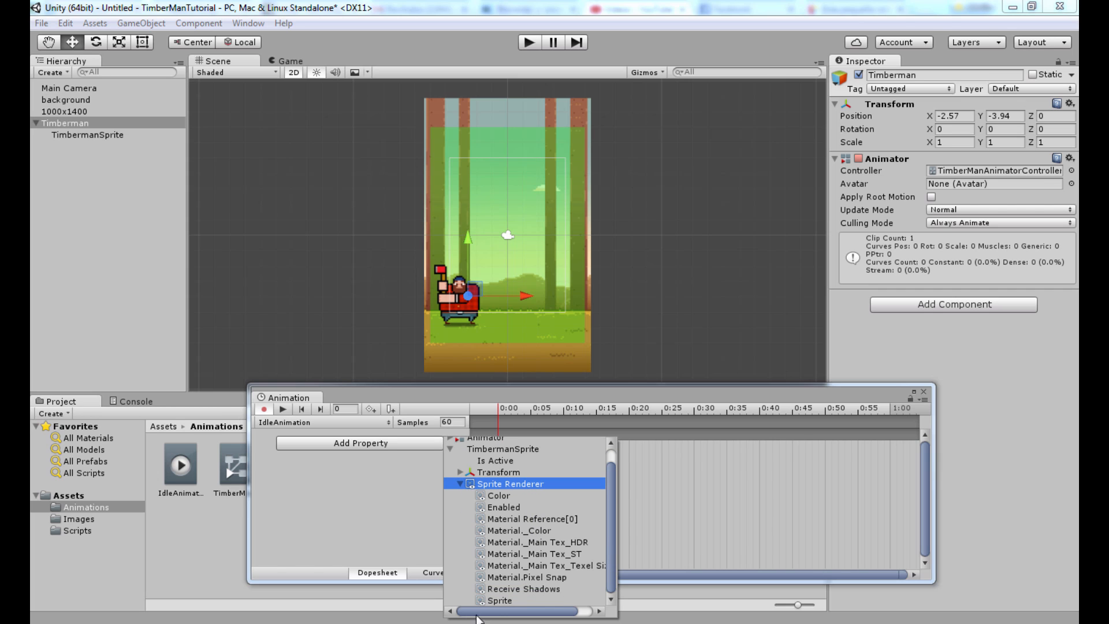
pyautogui.click(499, 601)
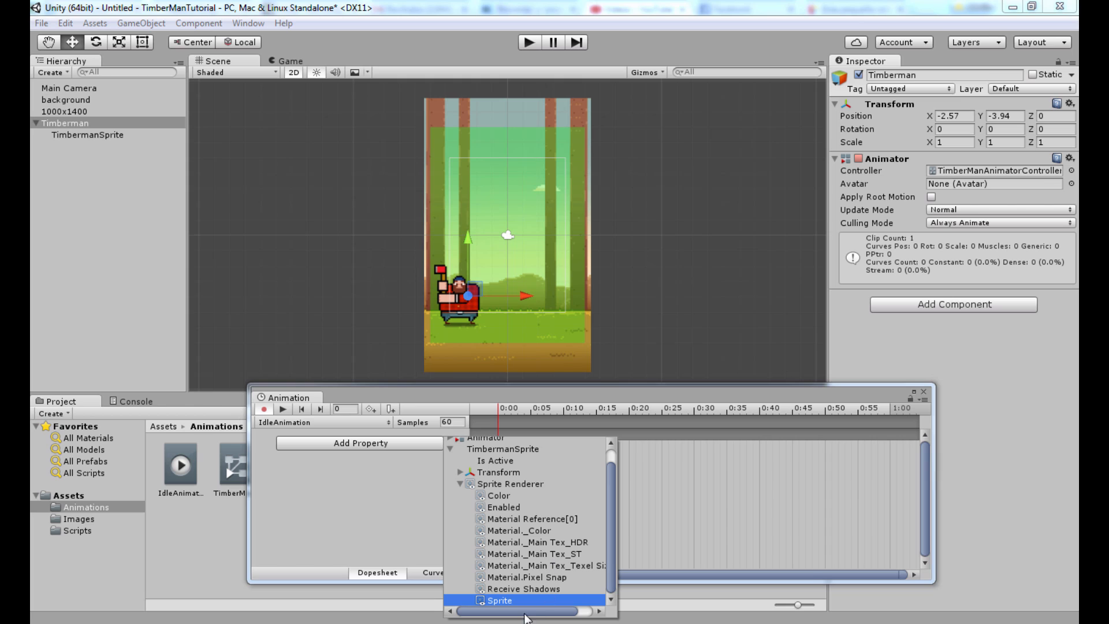
pyautogui.moveTo(525, 614); pyautogui.dragTo(540, 613)
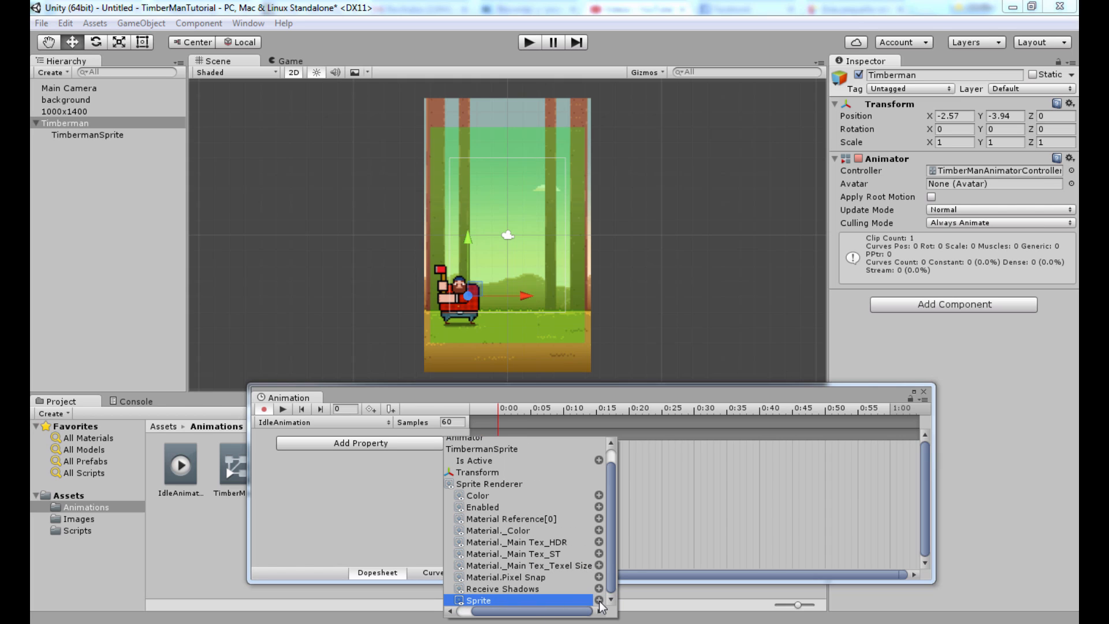
pyautogui.click(599, 601)
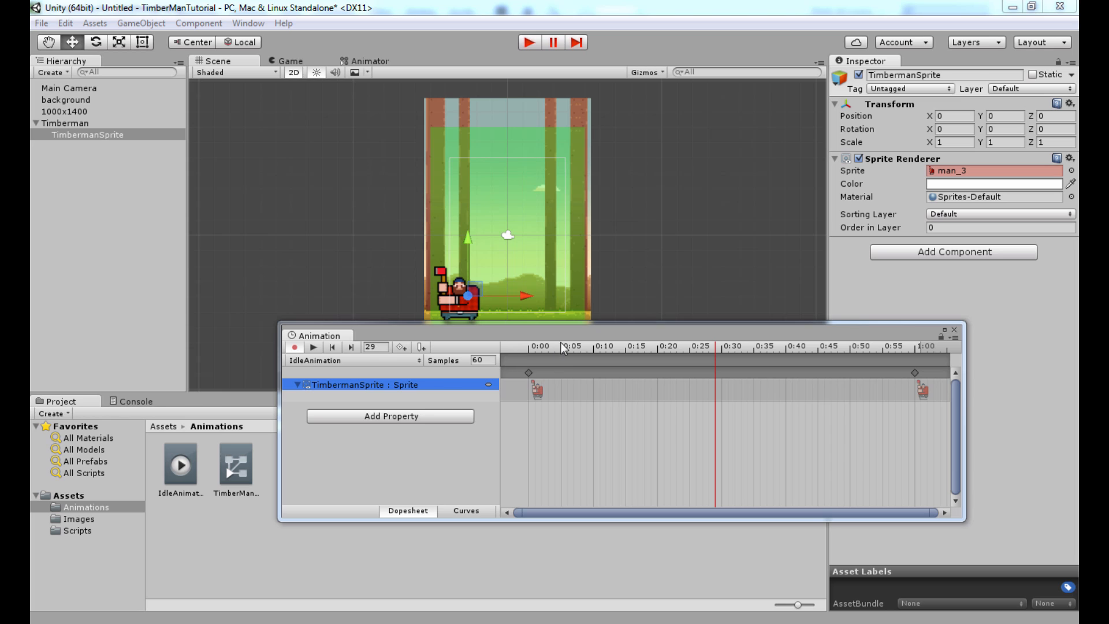
# Add a keyframe at 0:30 on the TimbermanSprite sprite track of IdleAnimation
pyautogui.moveTo(566, 334); pyautogui.dragTo(553, 351)
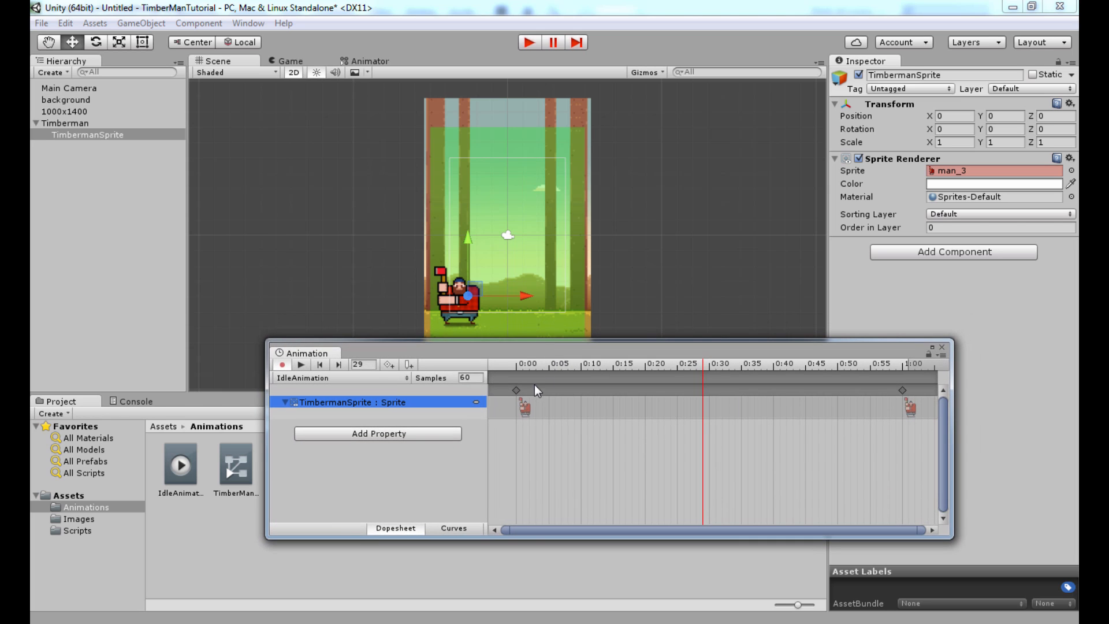
pyautogui.click(515, 368)
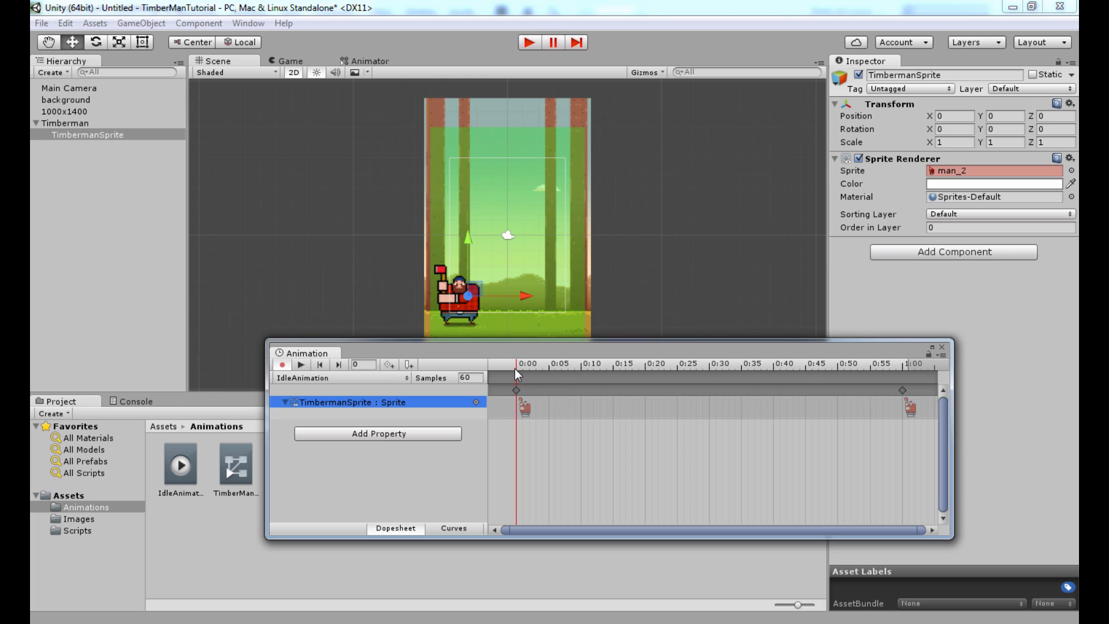
pyautogui.moveTo(515, 369); pyautogui.dragTo(708, 379)
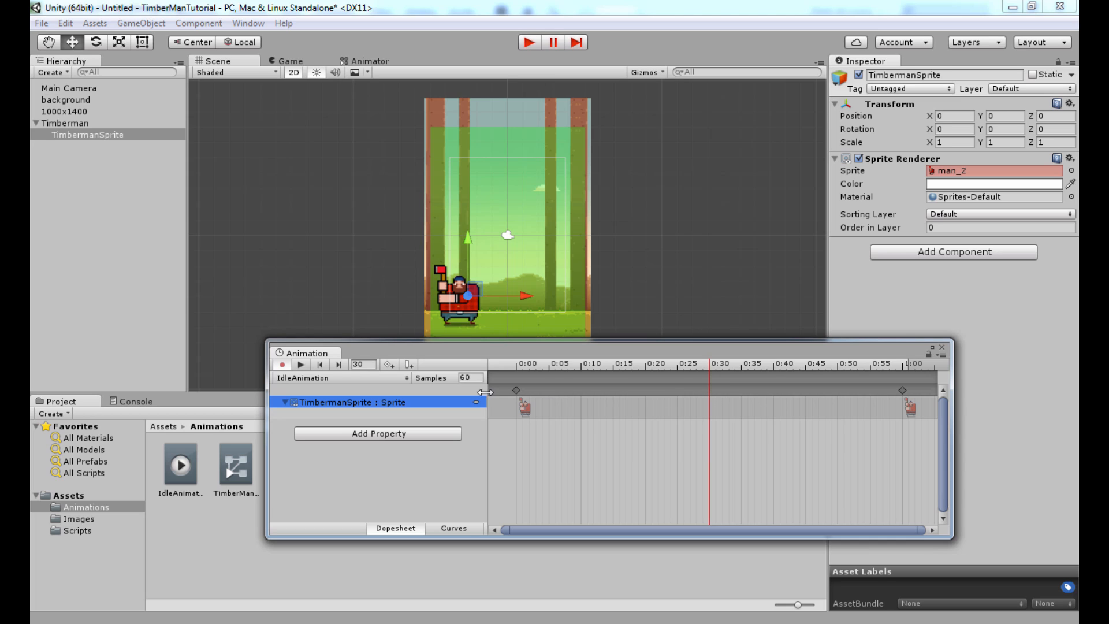
pyautogui.click(708, 394)
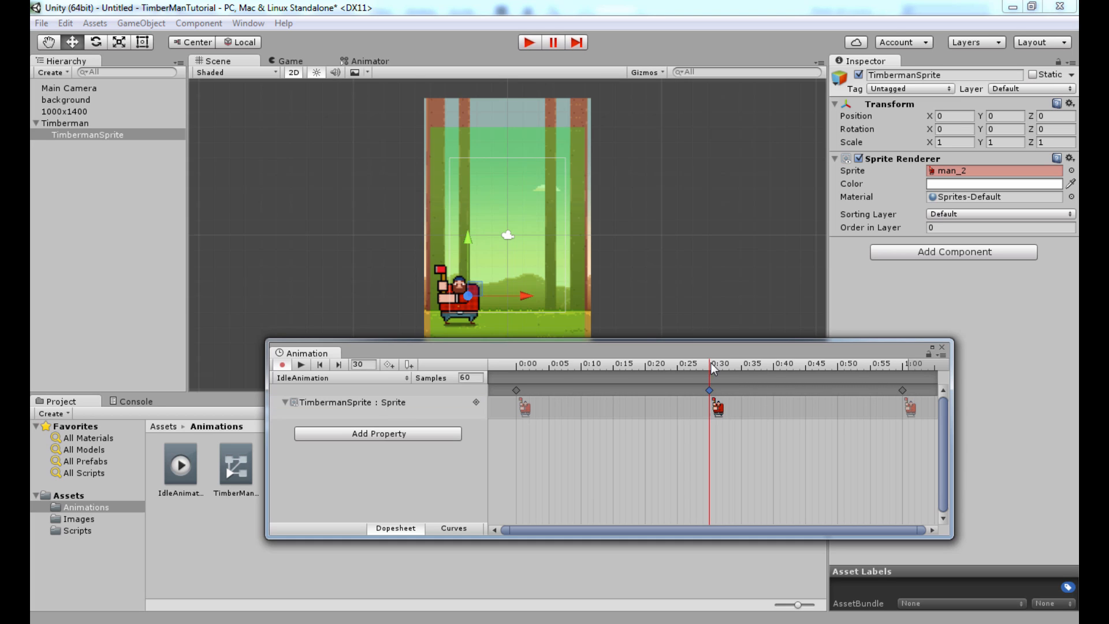
# Assign the man_3 sprite to TimbermanSprite at the 0:30 keyframe of IdleAnimation
pyautogui.moveTo(710, 363); pyautogui.dragTo(710, 365)
pyautogui.moveTo(762, 349)
pyautogui.mouseDown()
pyautogui.moveTo(768, 366)
pyautogui.moveTo(795, 341)
pyautogui.moveTo(770, 359)
pyautogui.mouseUp()
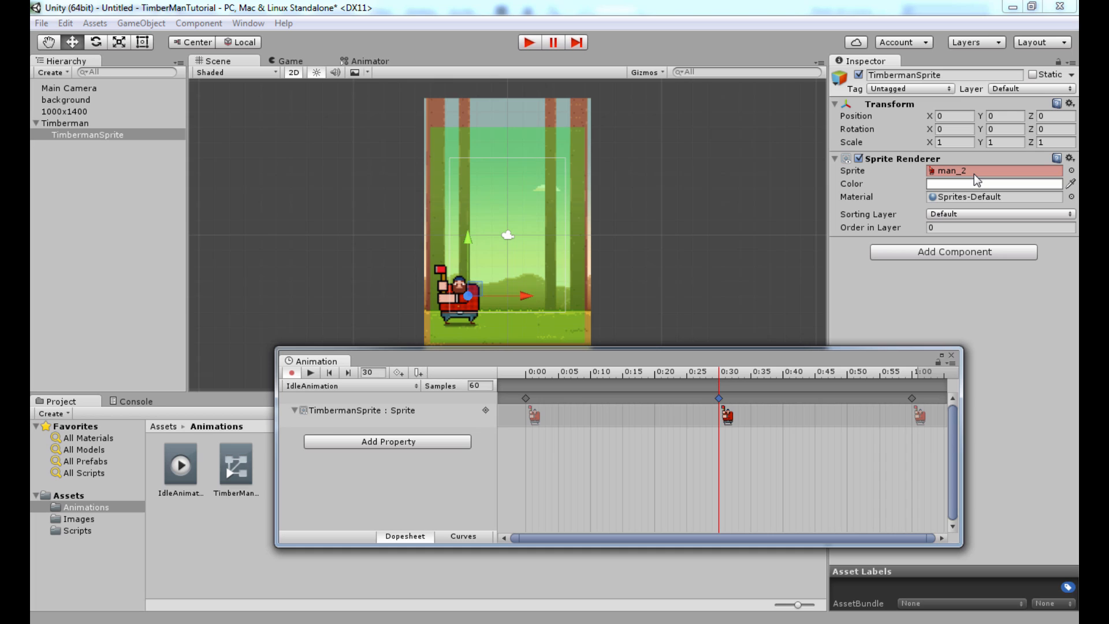
pyautogui.click(1072, 171)
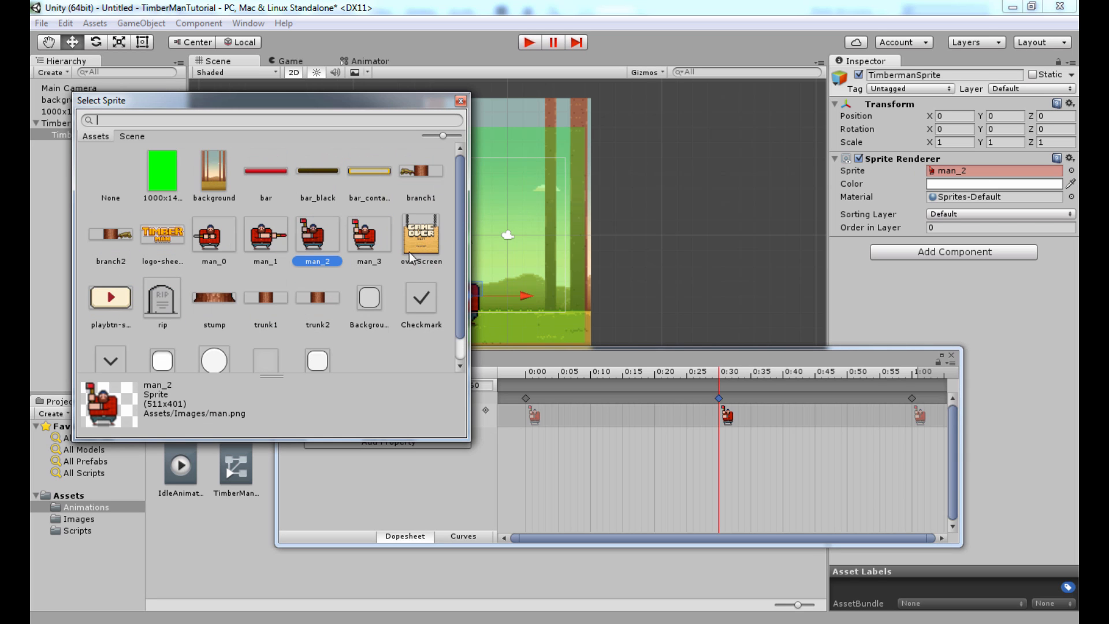
pyautogui.click(375, 238)
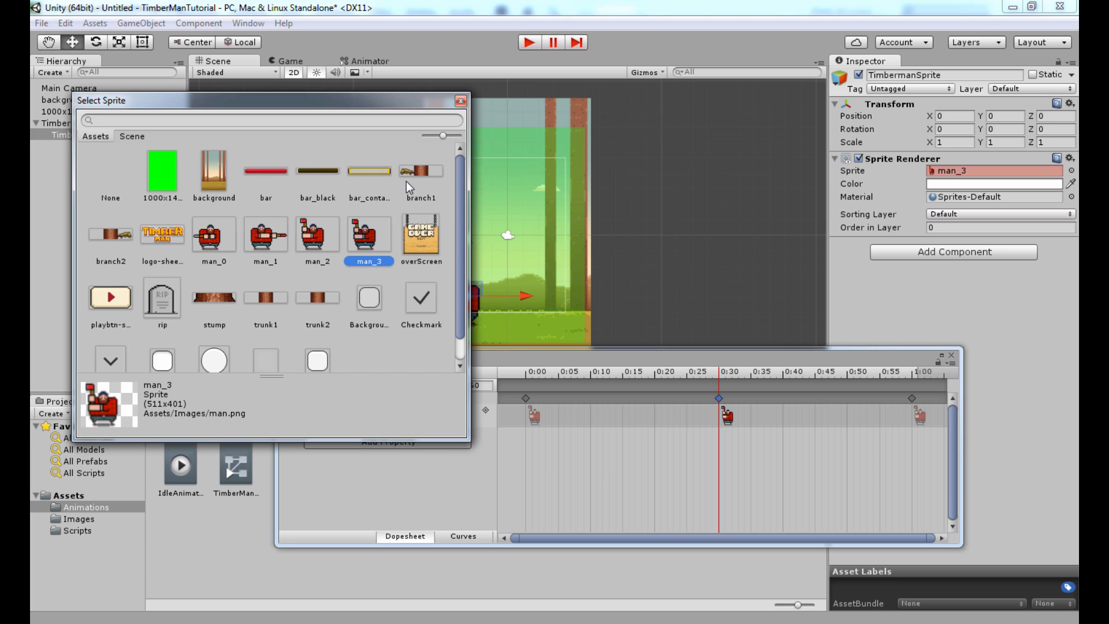
pyautogui.click(460, 101)
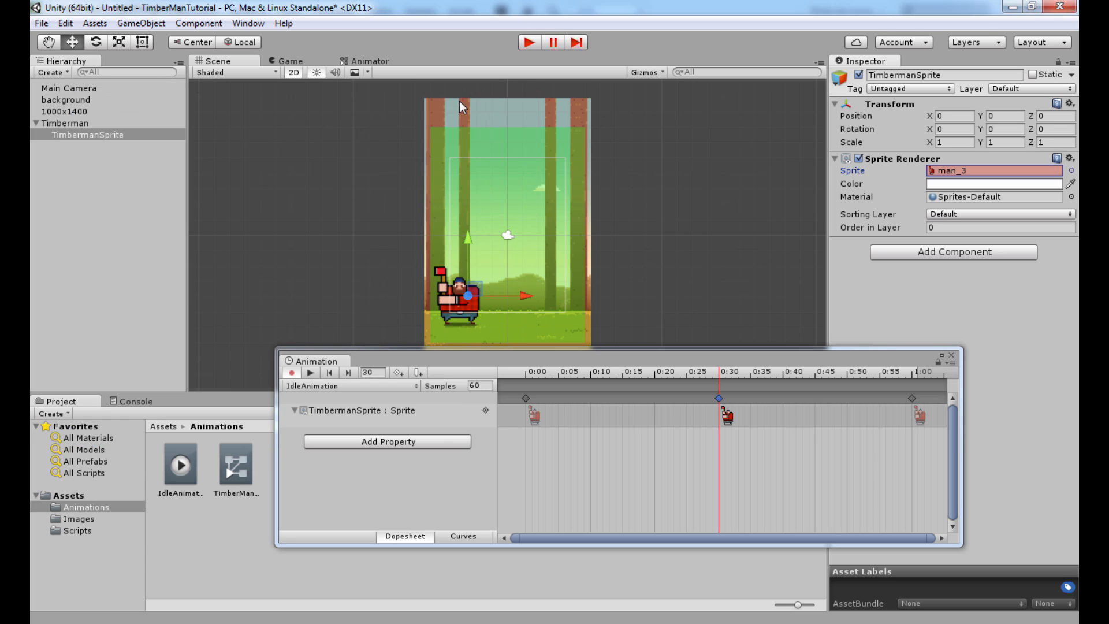
# Preview IdleAnimation from 0:00 and turn off animation recording
pyautogui.moveTo(696, 374); pyautogui.dragTo(519, 390)
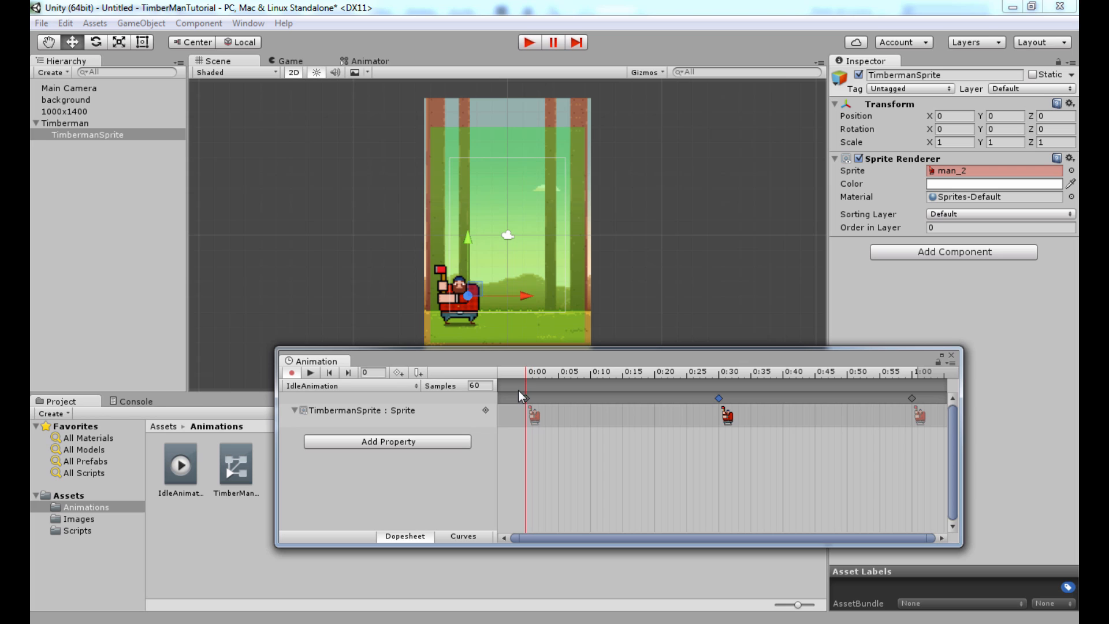
pyautogui.click(311, 373)
pyautogui.click(291, 374)
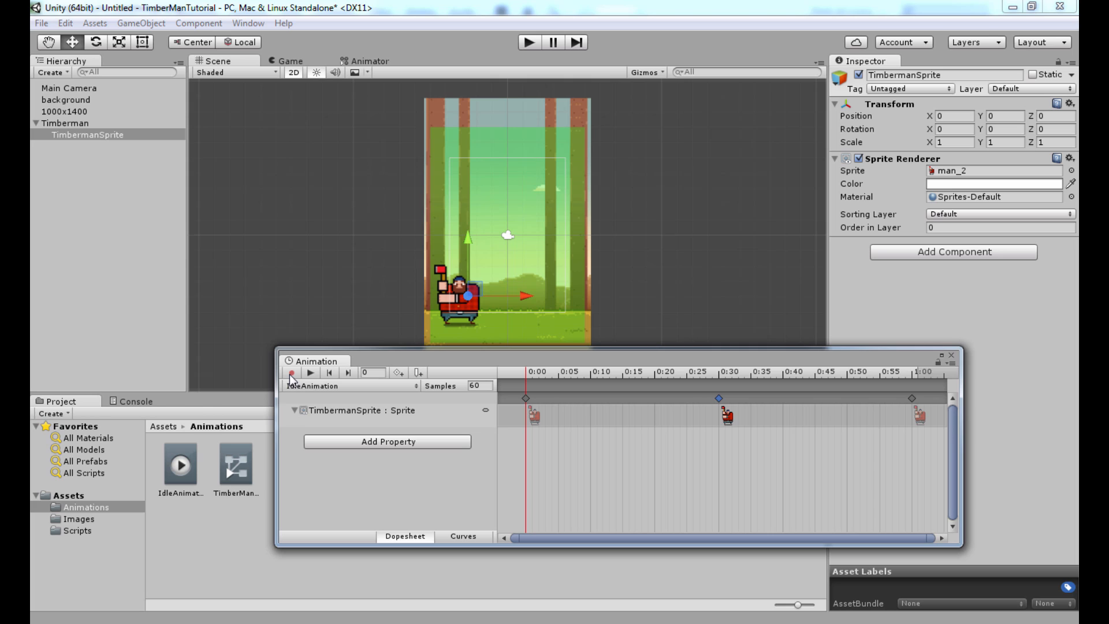
# Close the Animation window and run the game briefly to check Timberman's idle animation
pyautogui.click(952, 356)
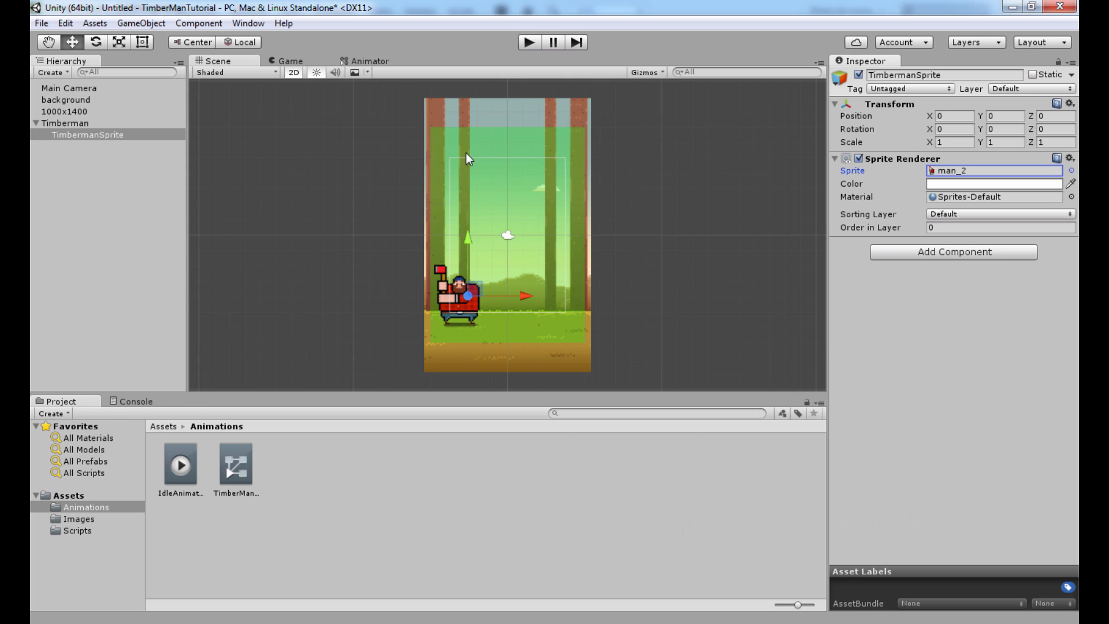
pyautogui.click(530, 44)
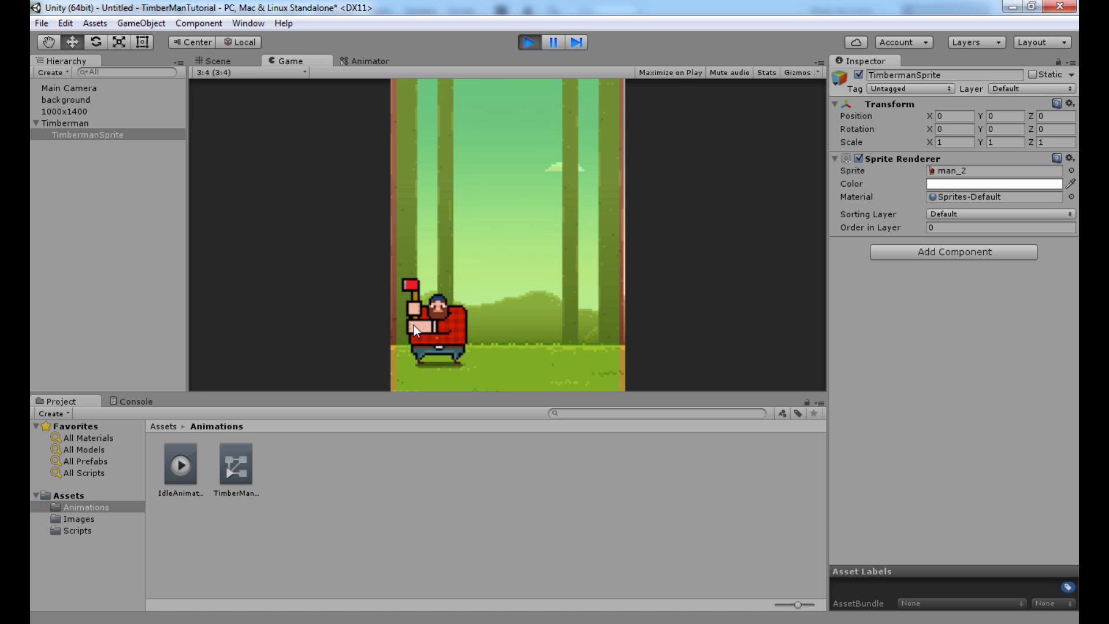
pyautogui.click(530, 42)
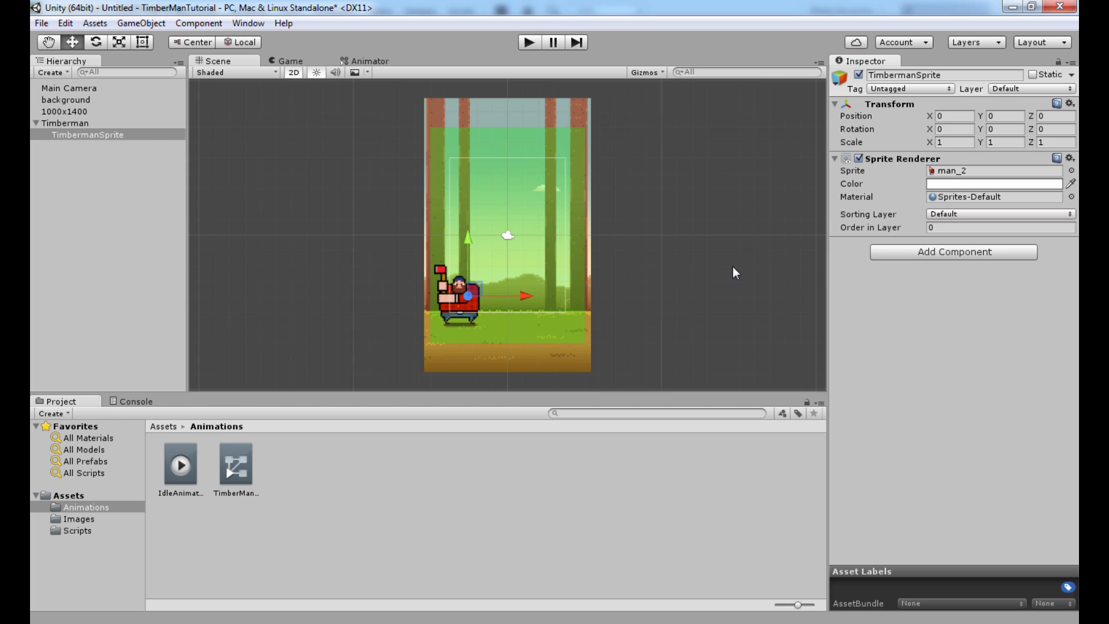
# Reopen the Animation window for the Timberman object and reposition it to leave more of the scene in view
pyautogui.click(69, 123)
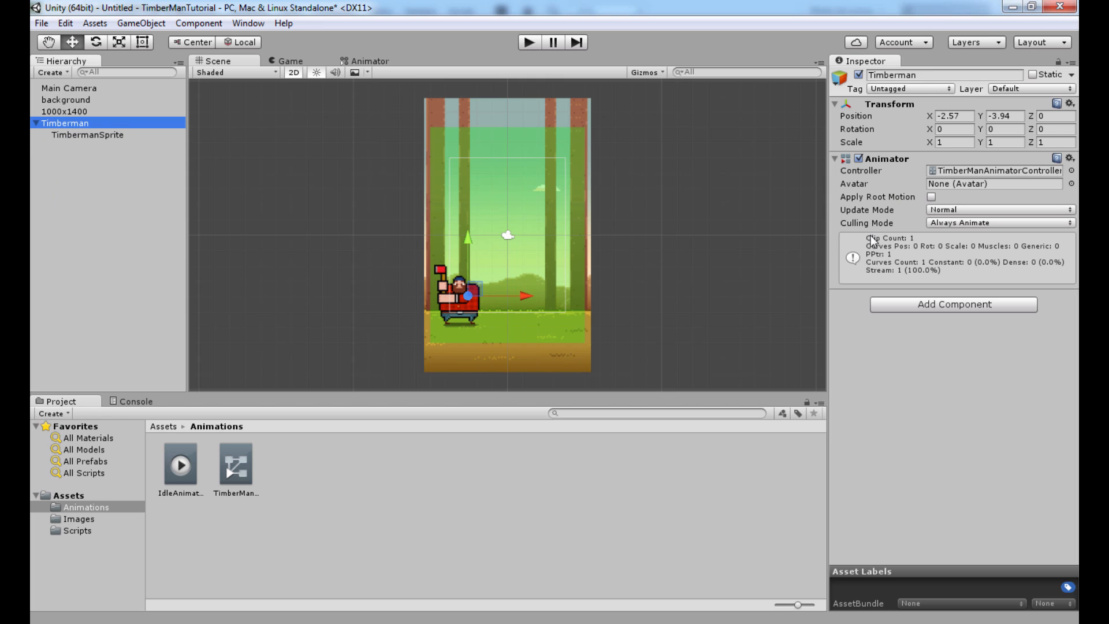
pyautogui.click(249, 24)
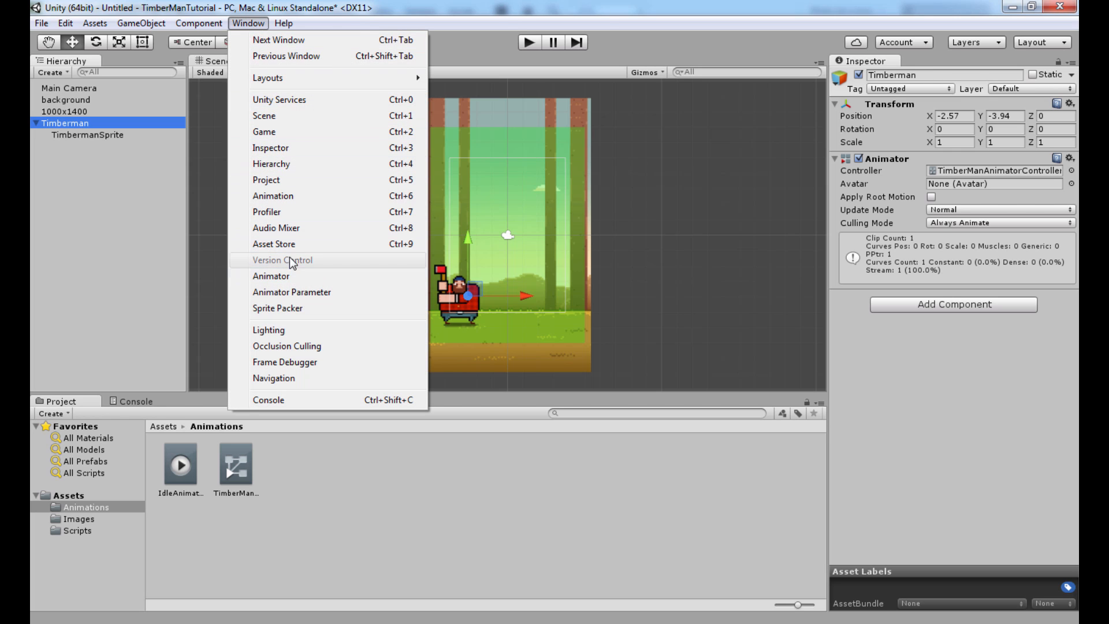
pyautogui.click(272, 196)
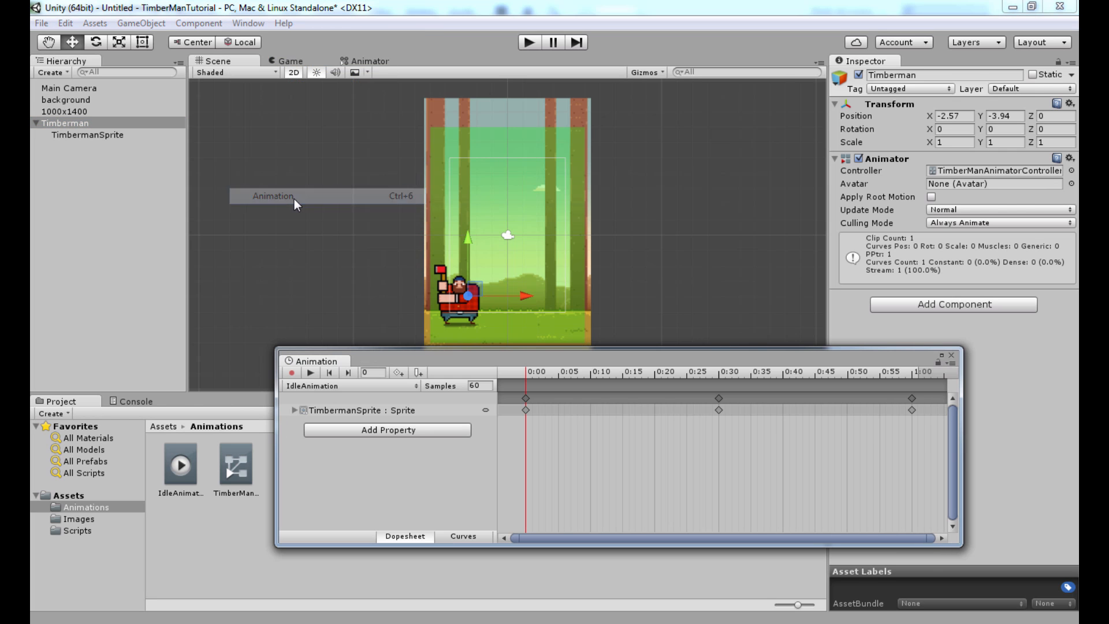
pyautogui.moveTo(479, 357); pyautogui.dragTo(532, 390)
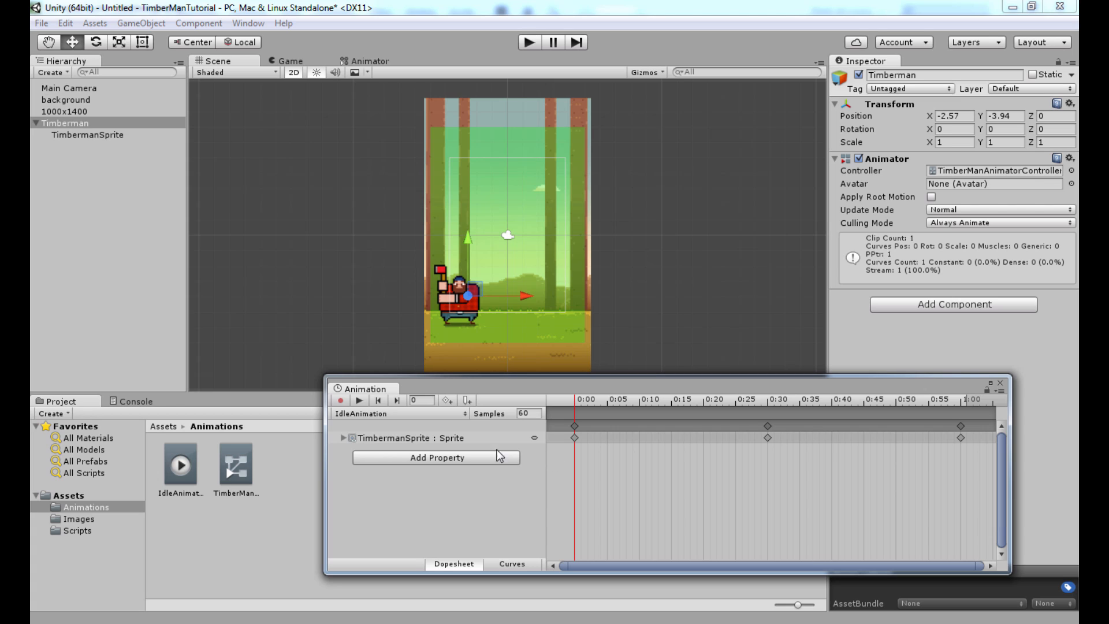
# Create a second animation clip for Timberman named CutAnimation.anim and save it in the Animations folder
pyautogui.click(439, 414)
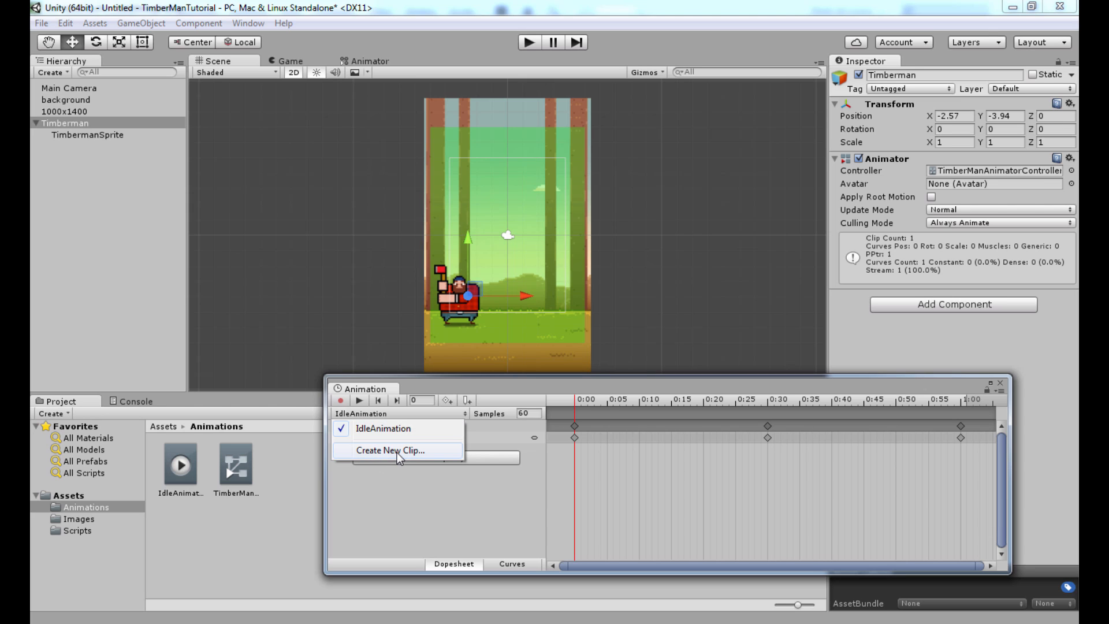
pyautogui.press('F9')
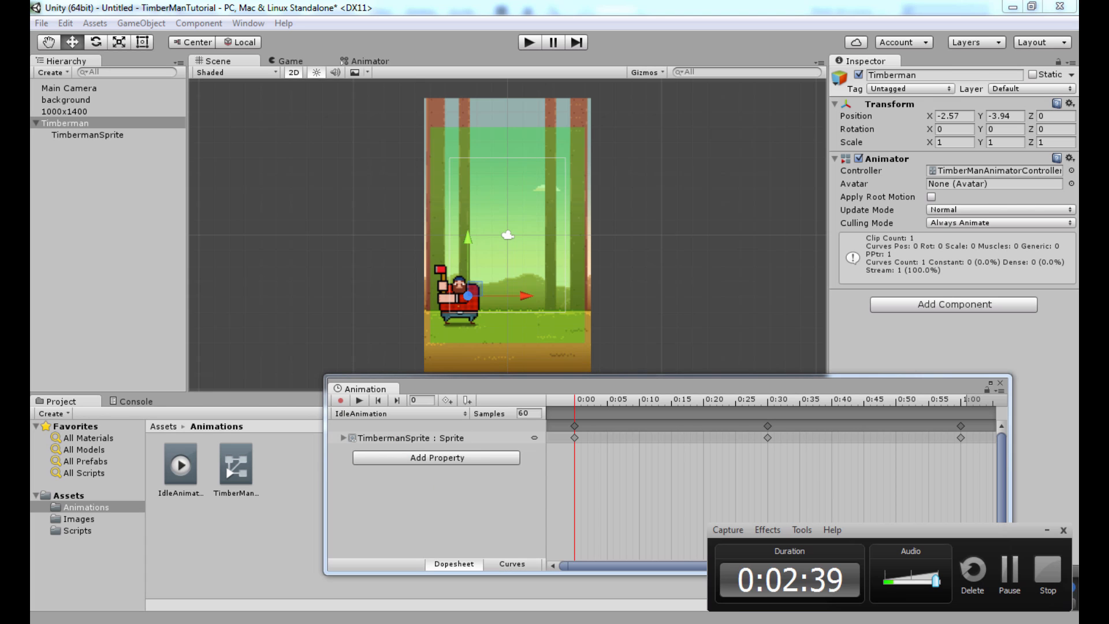
pyautogui.click(373, 414)
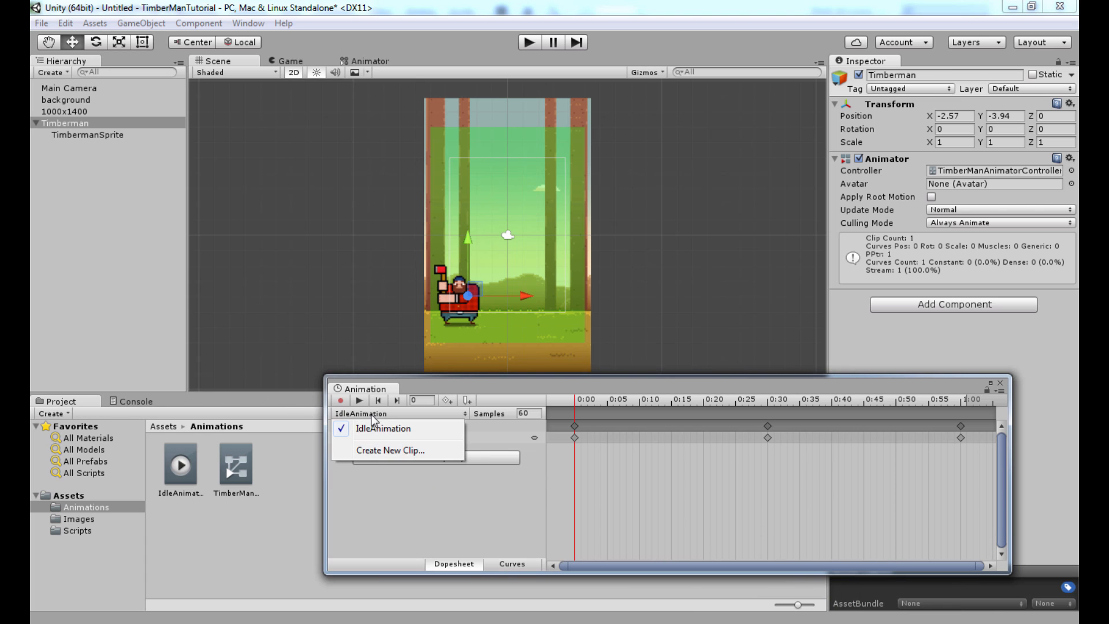
pyautogui.click(375, 451)
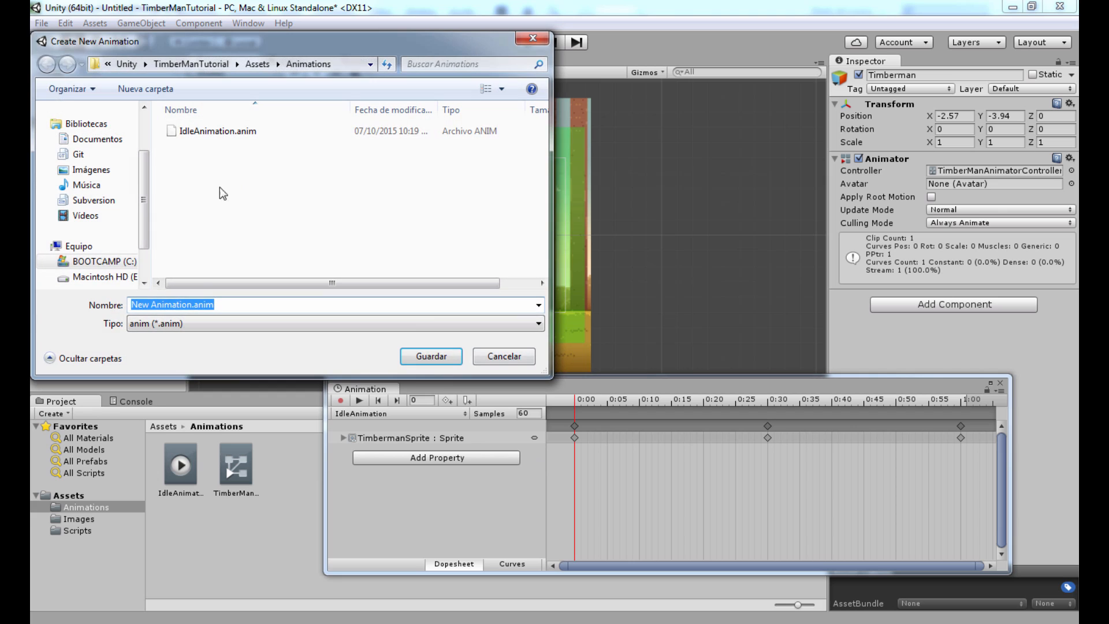
pyautogui.click(188, 304)
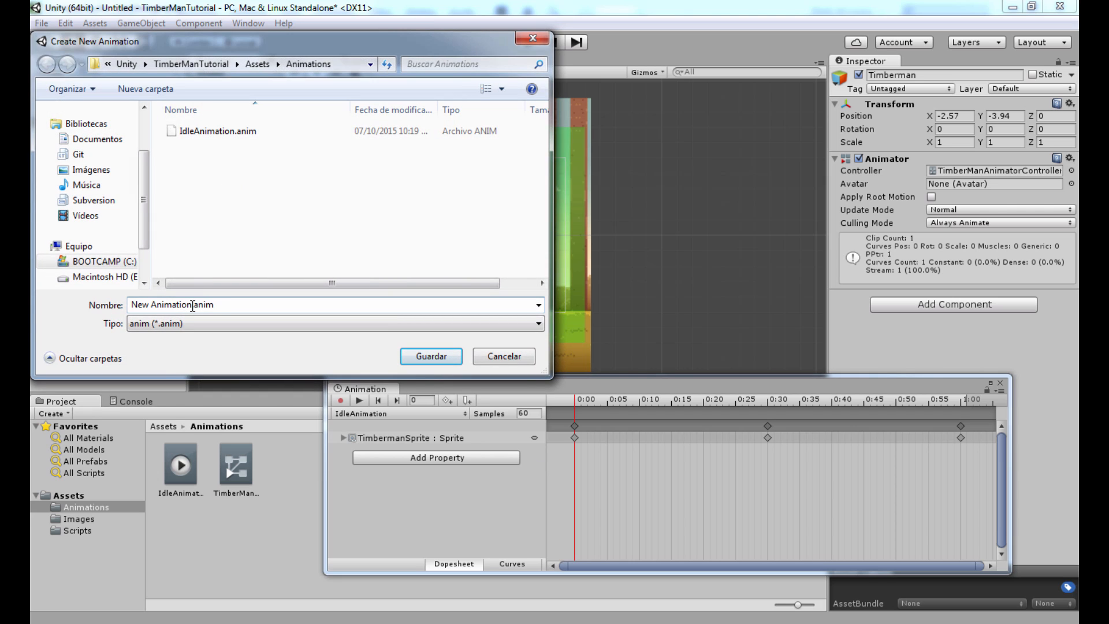
pyautogui.moveTo(192, 305); pyautogui.dragTo(78, 311)
pyautogui.write('Cut')
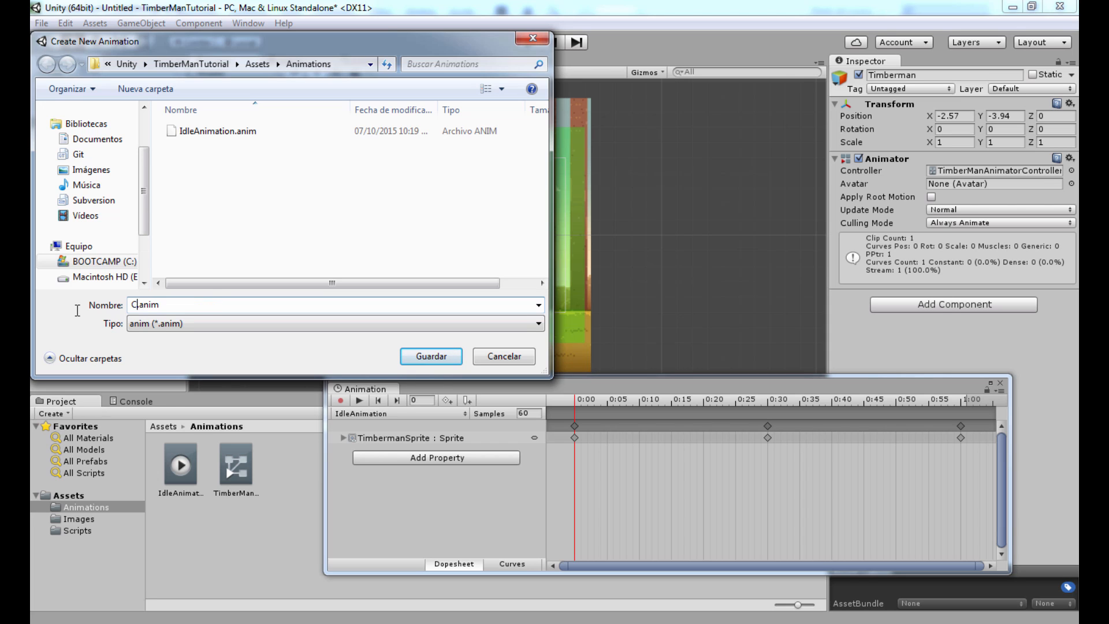
pyautogui.press('Tab')
pyautogui.press('Down')
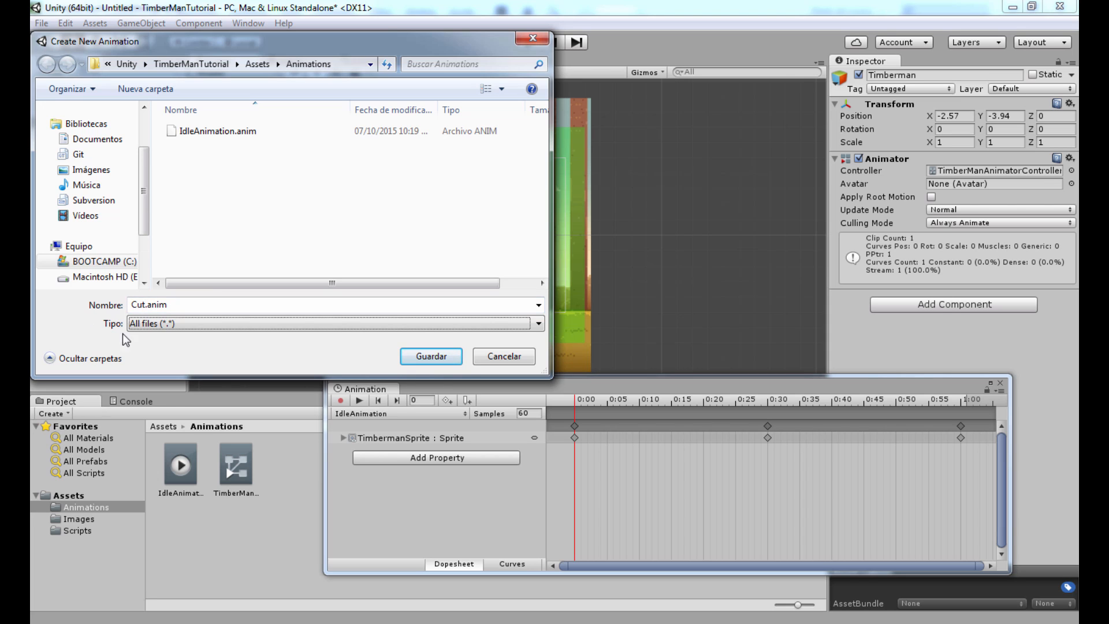
pyautogui.click(163, 324)
pyautogui.click(168, 342)
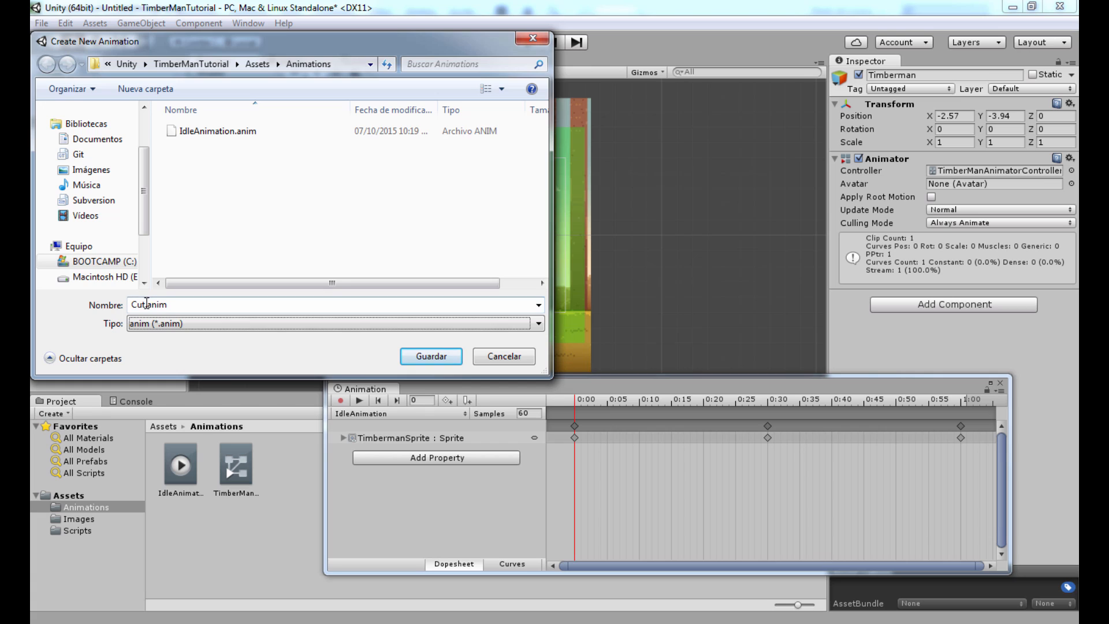
pyautogui.click(151, 304)
pyautogui.click(147, 304)
pyautogui.write('A')
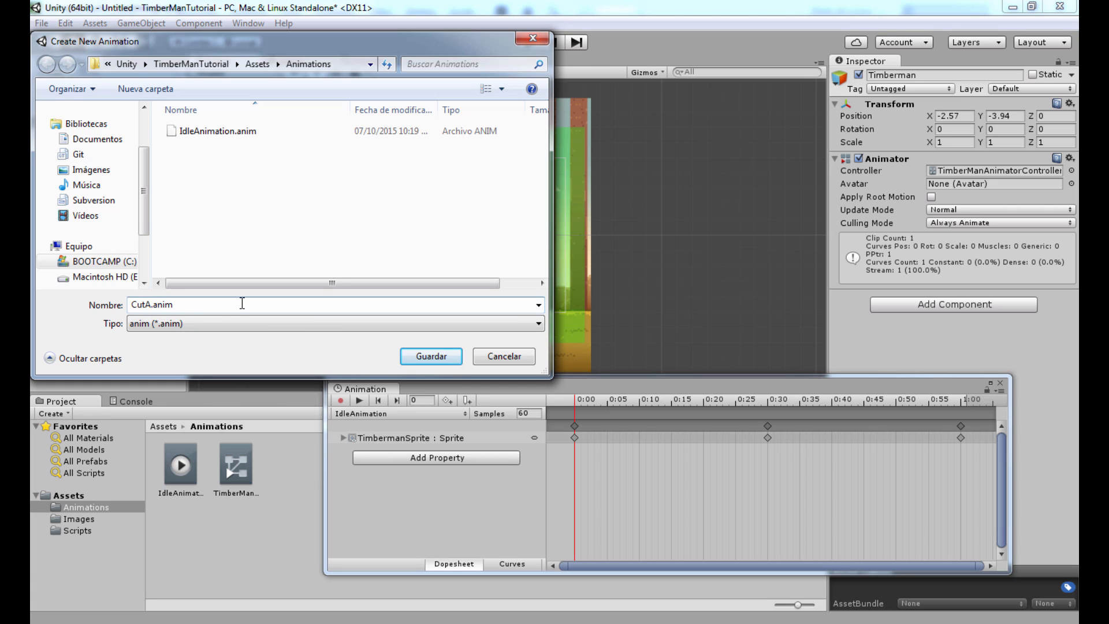
pyautogui.write('nimation')
pyautogui.click(433, 357)
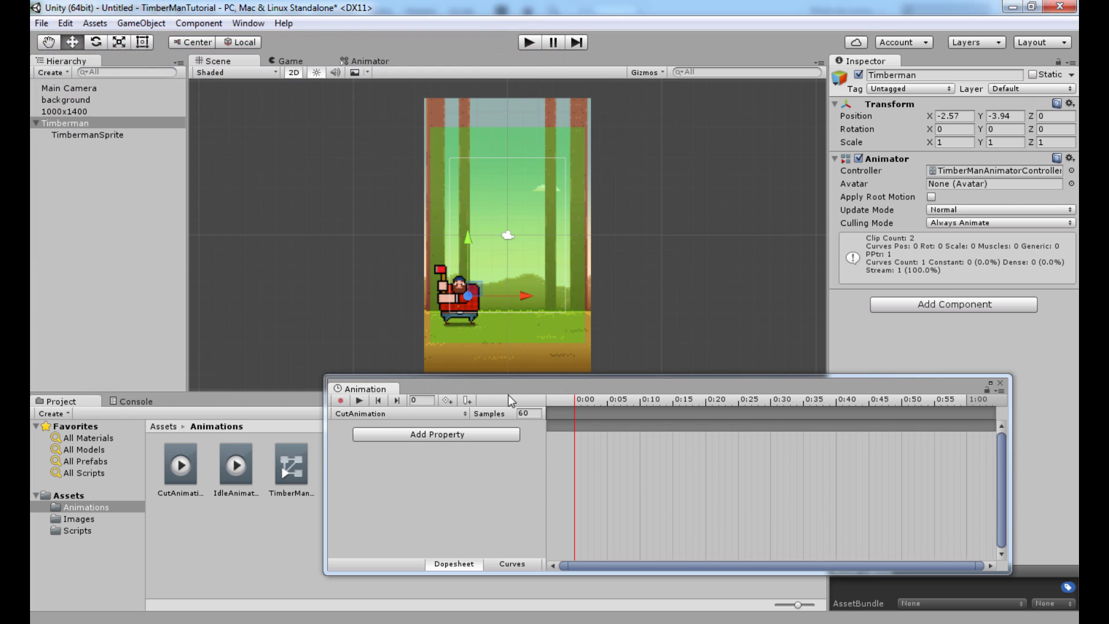
# Add the Sprite property of TimbermanSprite's Sprite Renderer to the CutAnimation clip
pyautogui.moveTo(510, 399); pyautogui.dragTo(472, 375)
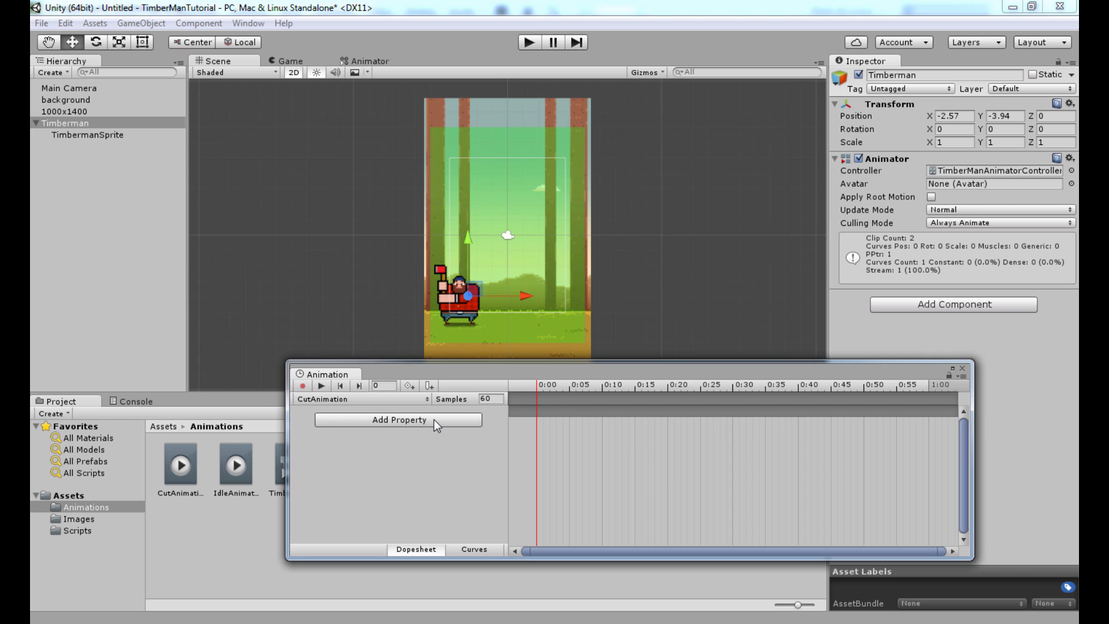
pyautogui.click(435, 420)
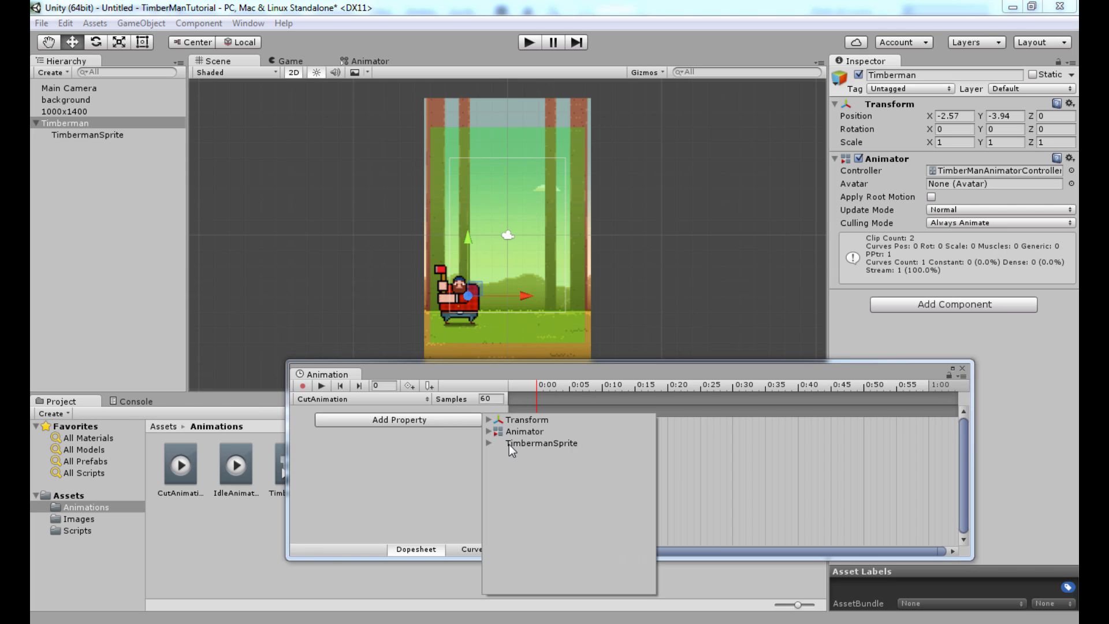
pyautogui.click(489, 444)
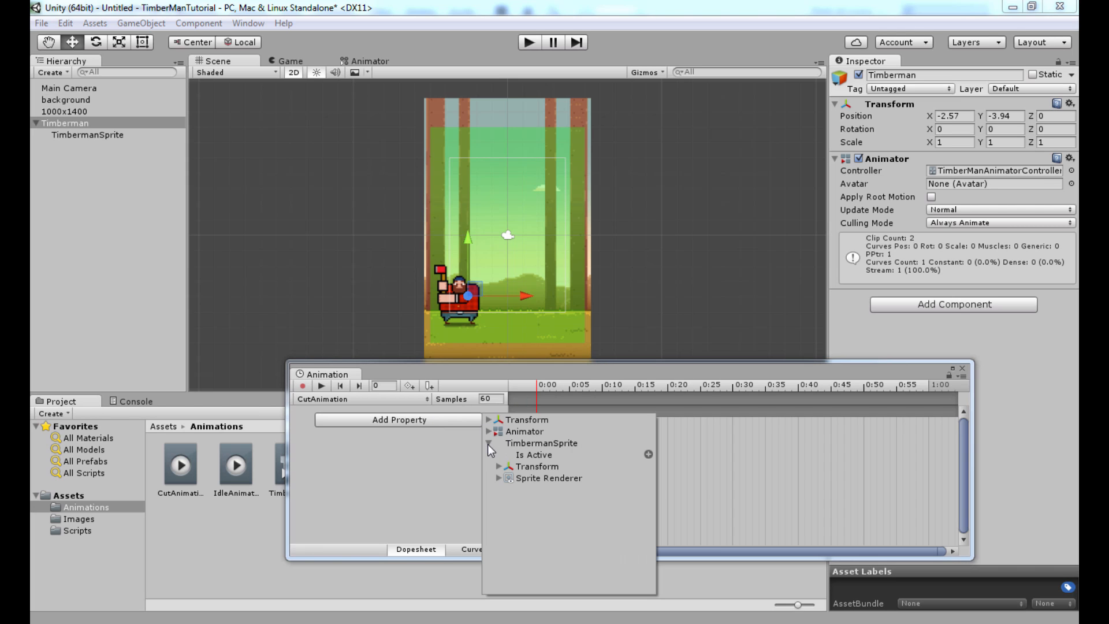
pyautogui.click(498, 480)
pyautogui.click(497, 477)
pyautogui.scroll(-1, 524, 502)
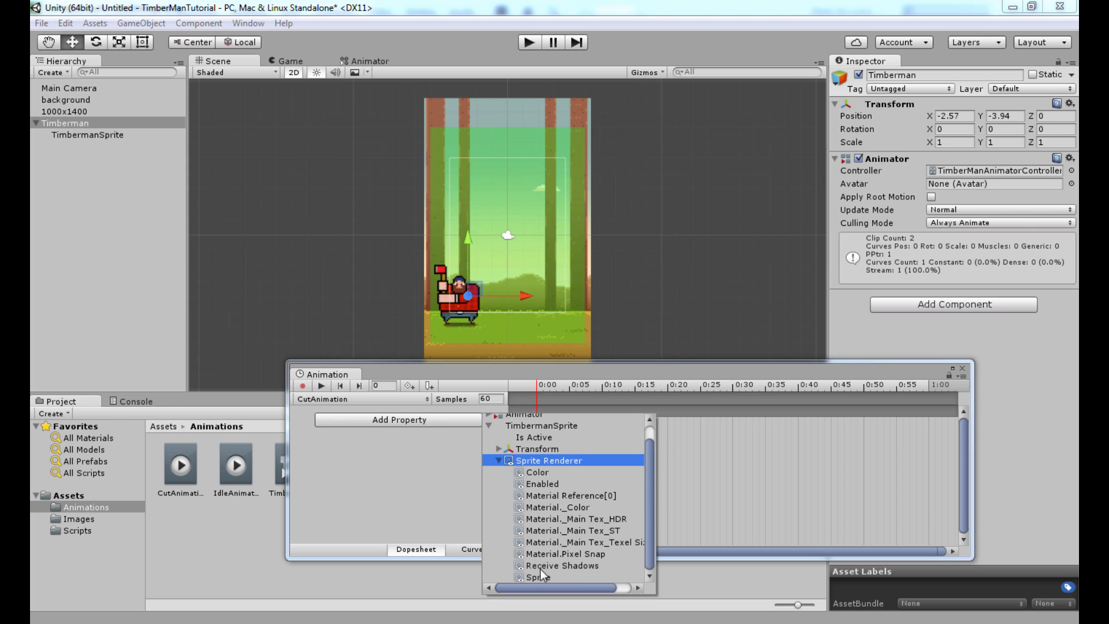
pyautogui.click(533, 577)
pyautogui.moveTo(585, 588); pyautogui.dragTo(626, 589)
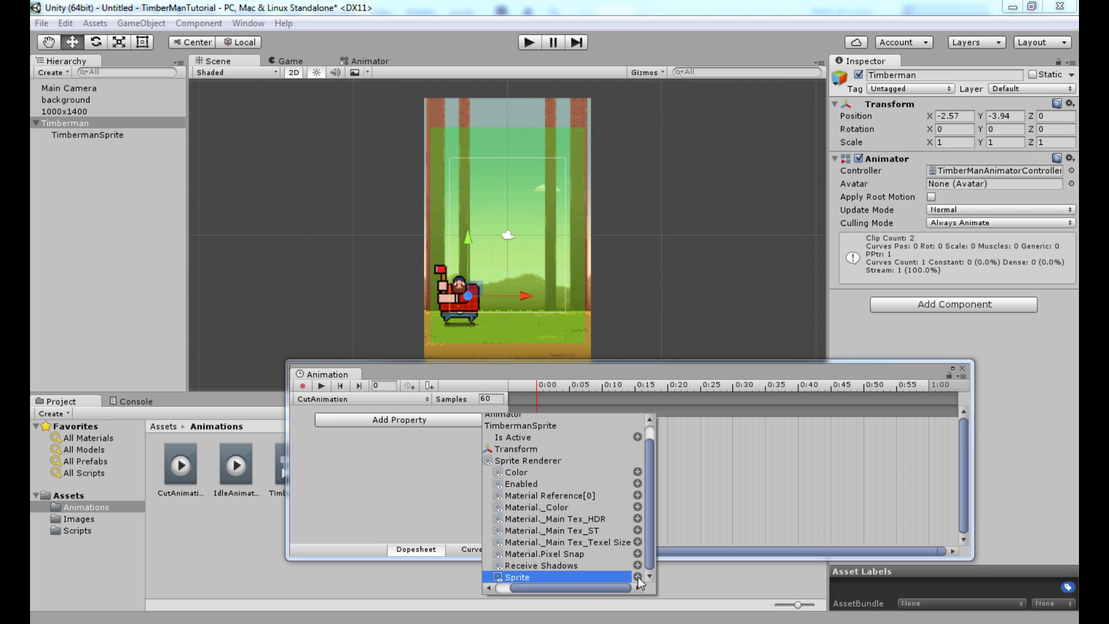
pyautogui.click(638, 578)
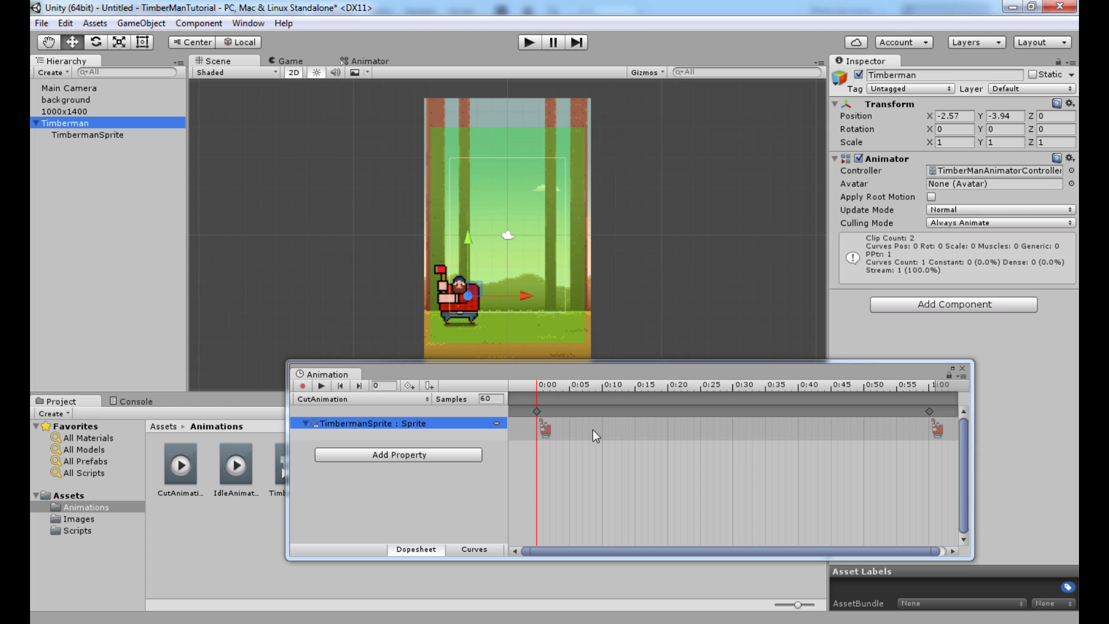
# Check the sprite assigned to TimbermanSprite at the start of CutAnimation, leaving the assignment as it is
pyautogui.moveTo(599, 373)
pyautogui.mouseDown()
pyautogui.moveTo(581, 407)
pyautogui.moveTo(585, 389)
pyautogui.moveTo(601, 394)
pyautogui.mouseUp()
pyautogui.click(539, 428)
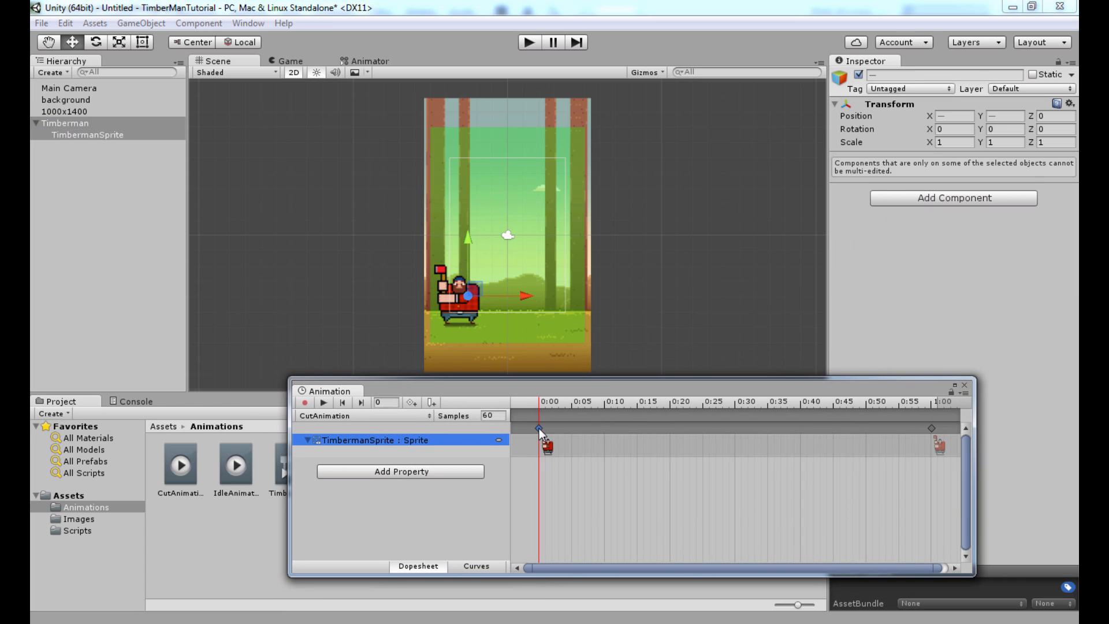
pyautogui.click(439, 440)
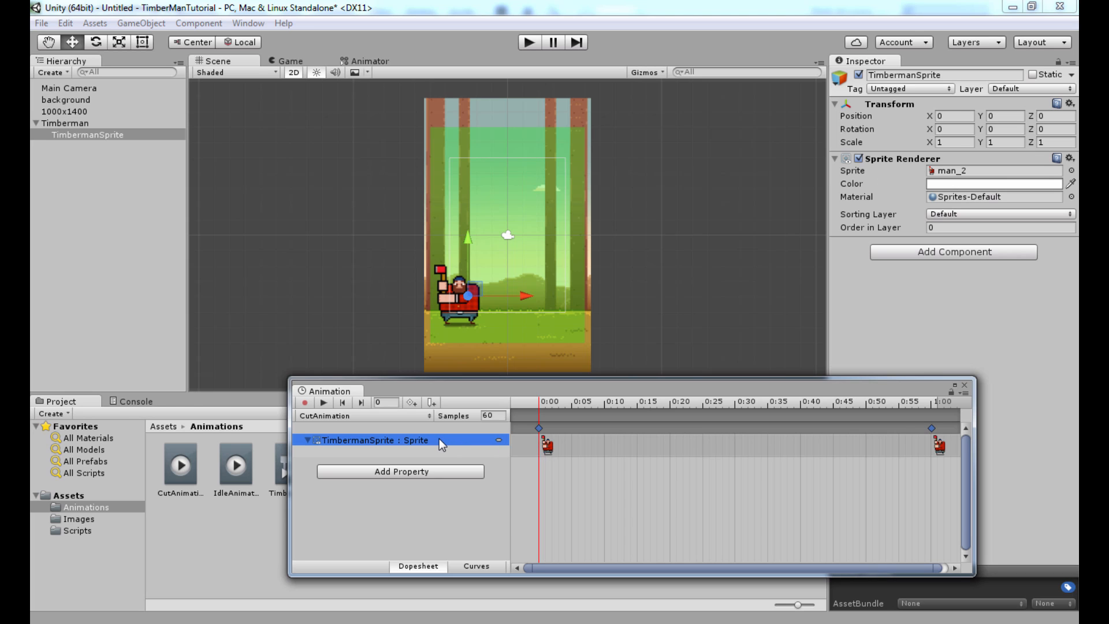
pyautogui.click(1072, 170)
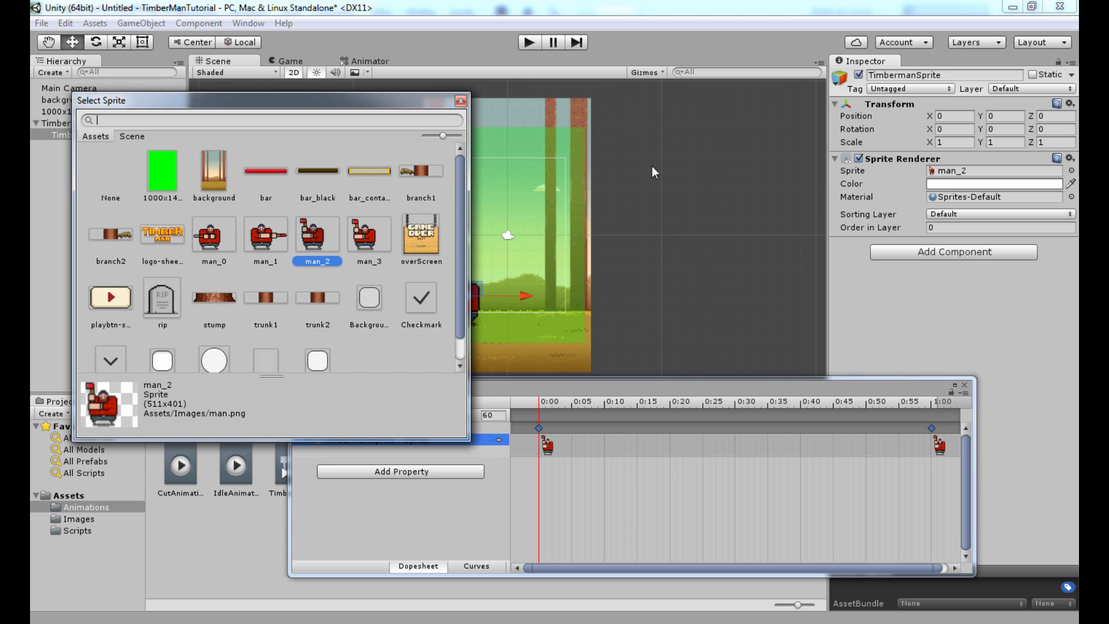
pyautogui.click(461, 102)
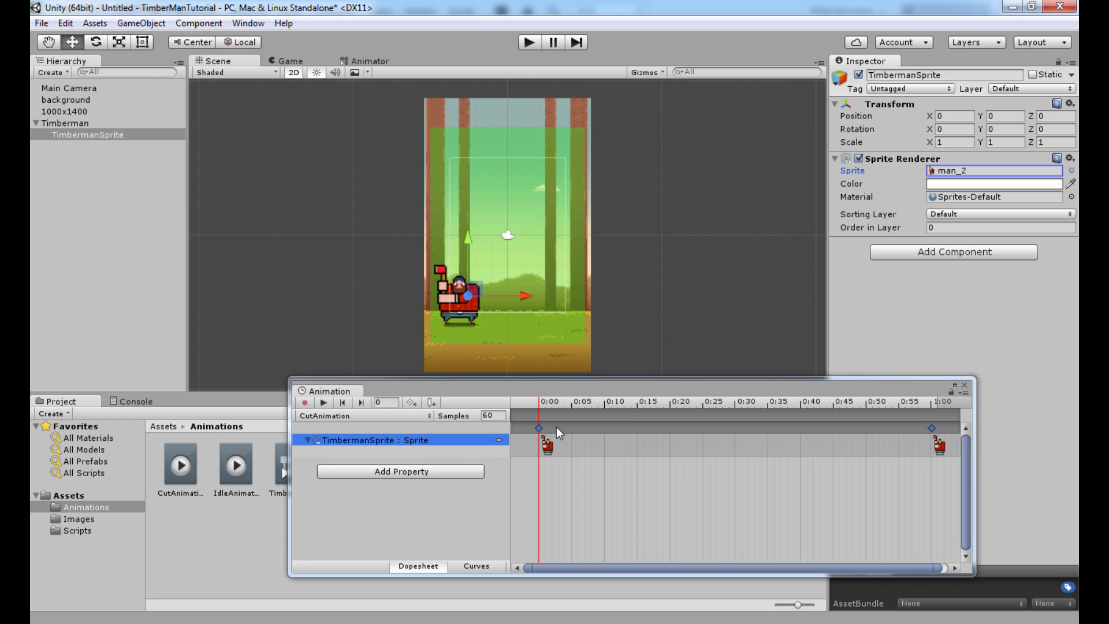
# Add a keyframe at frame 11 on the TimbermanSprite sprite track of CutAnimation and select it
pyautogui.doubleClick(615, 431)
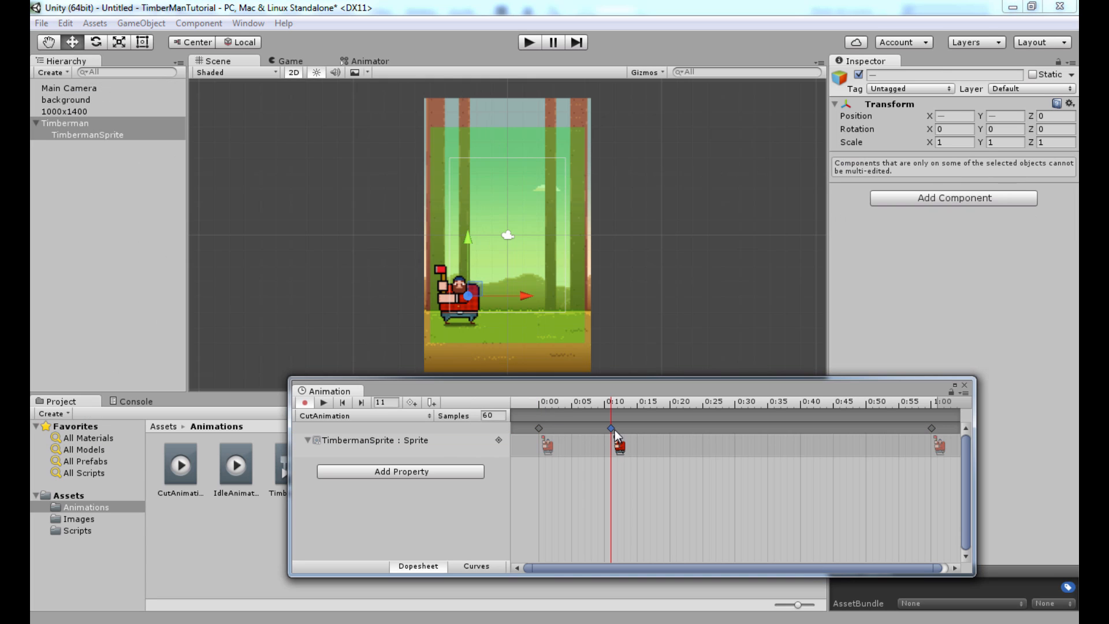
pyautogui.click(620, 446)
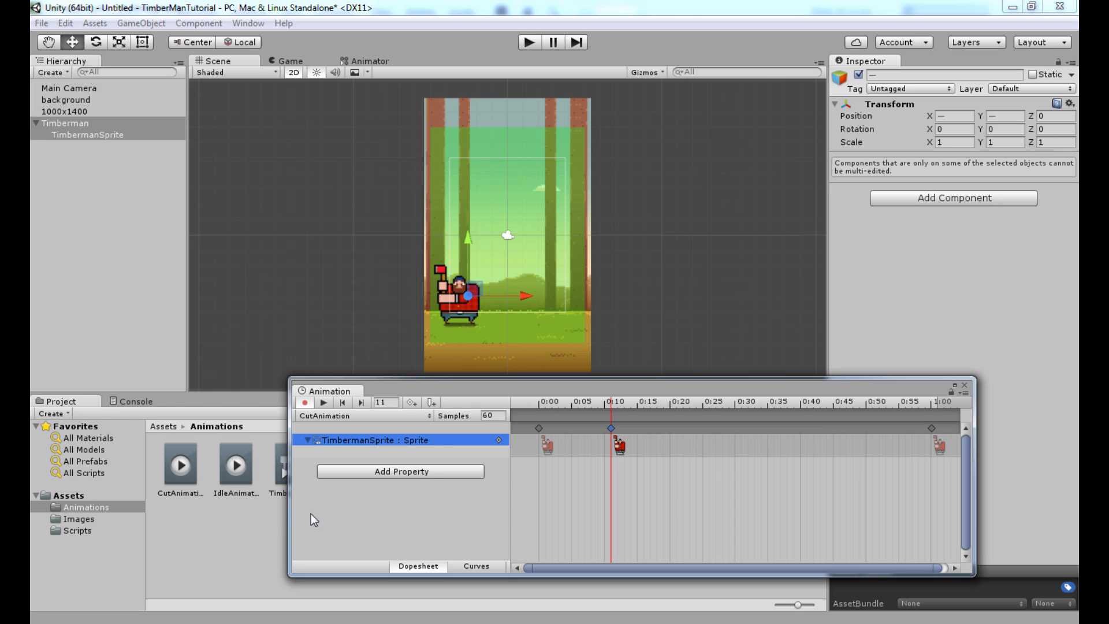
# Assign the man_0 sprite to TimbermanSprite at the frame 11 keyframe of CutAnimation
pyautogui.click(431, 440)
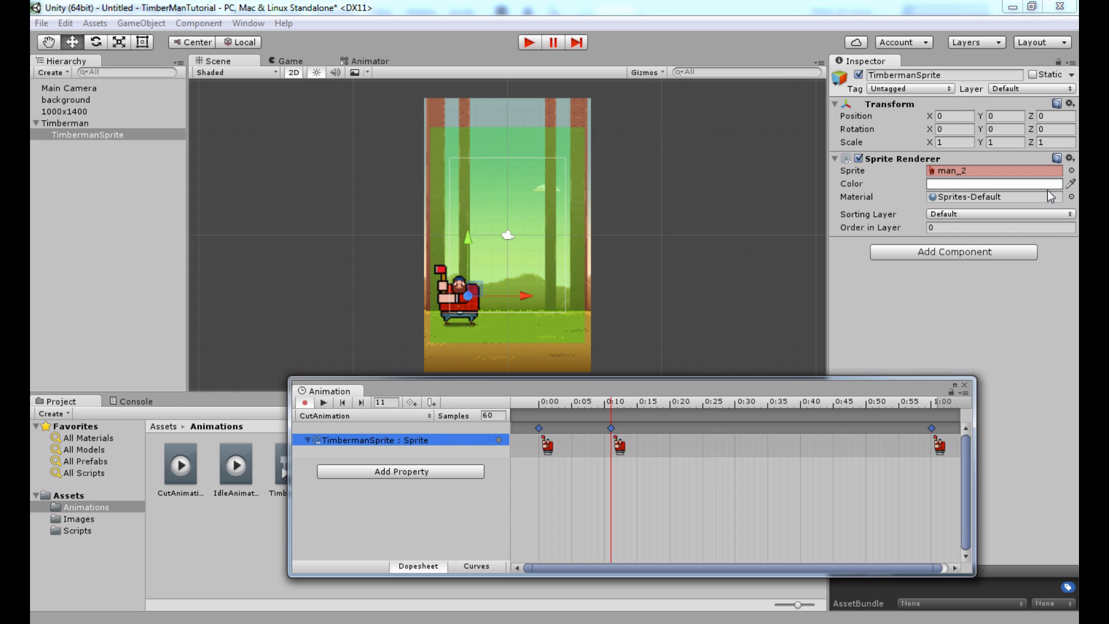
pyautogui.click(1072, 171)
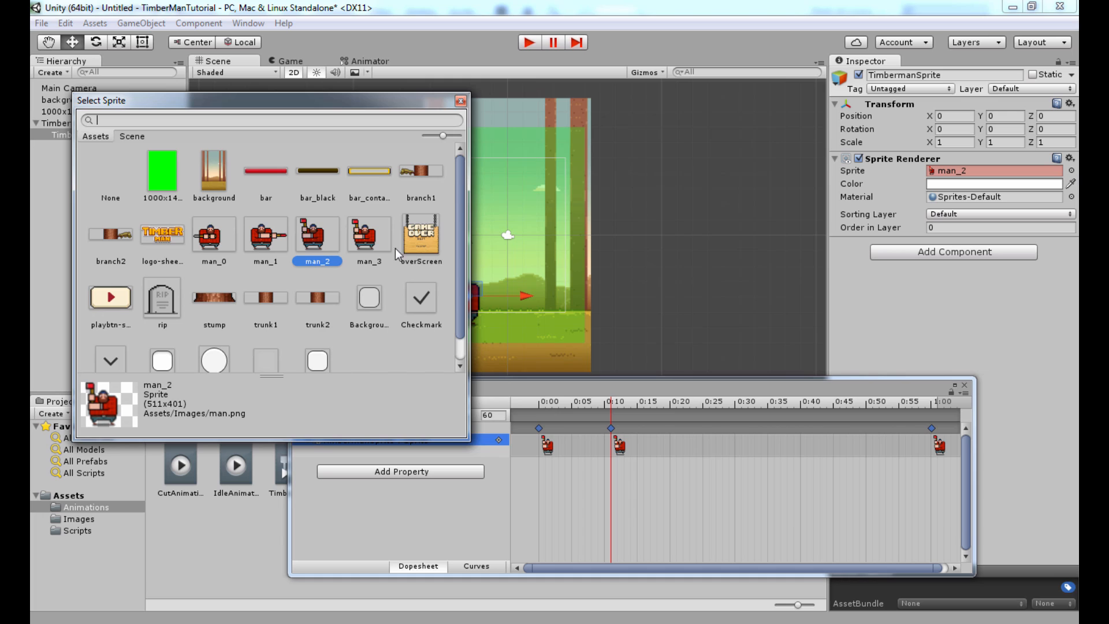
pyautogui.click(209, 241)
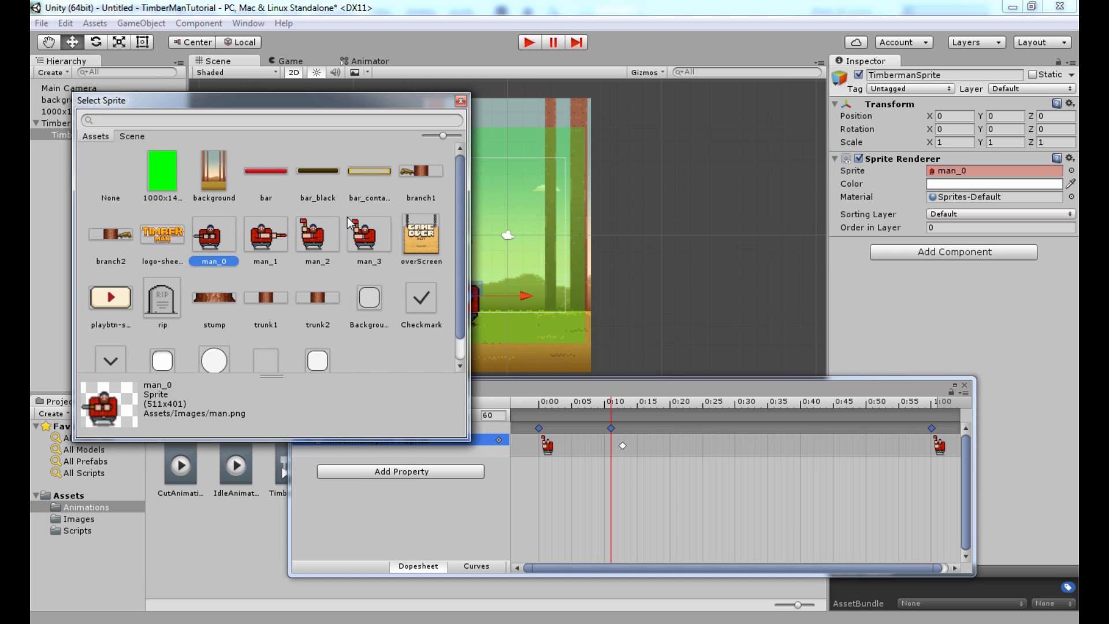
pyautogui.click(462, 102)
# Add a keyframe at frame 20 of CutAnimation and assign the man_1 sprite to TimbermanSprite there
pyautogui.doubleClick(670, 428)
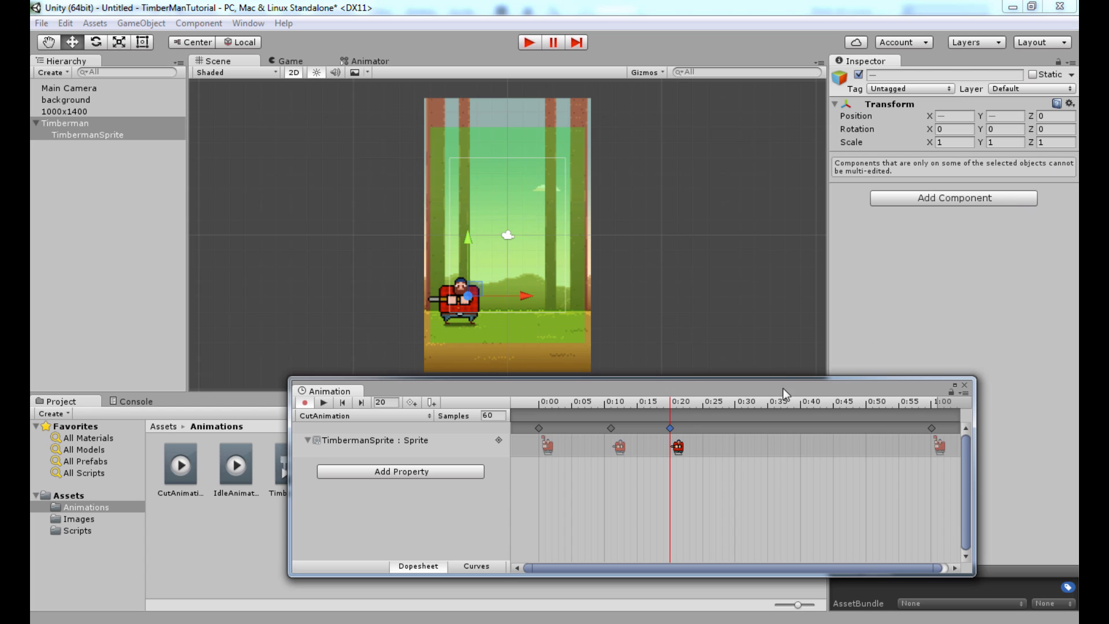
pyautogui.click(411, 440)
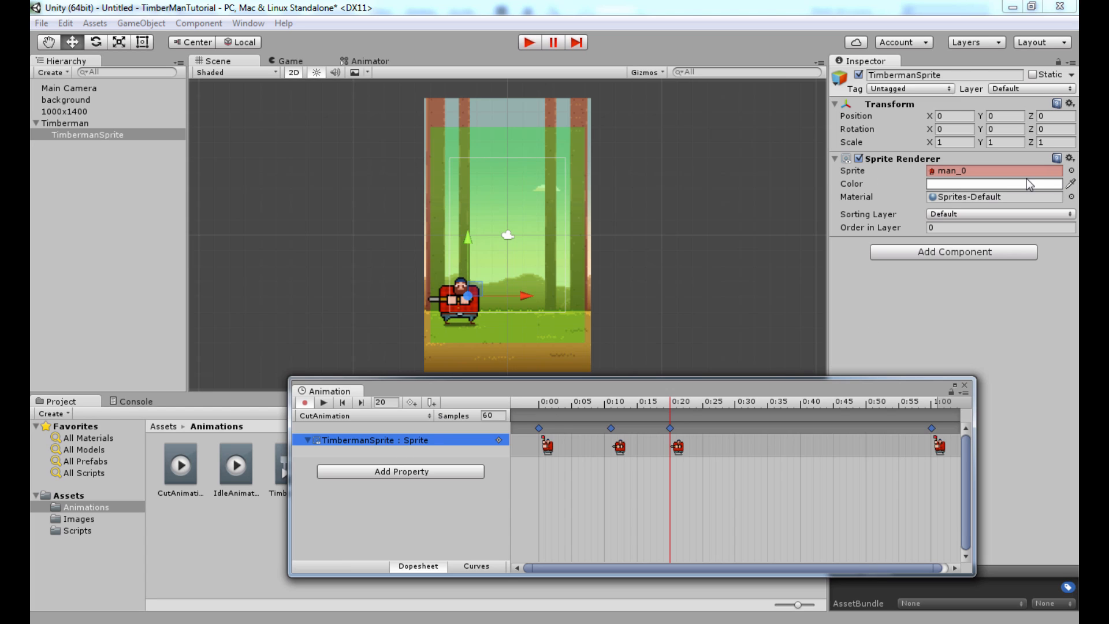
pyautogui.click(1072, 171)
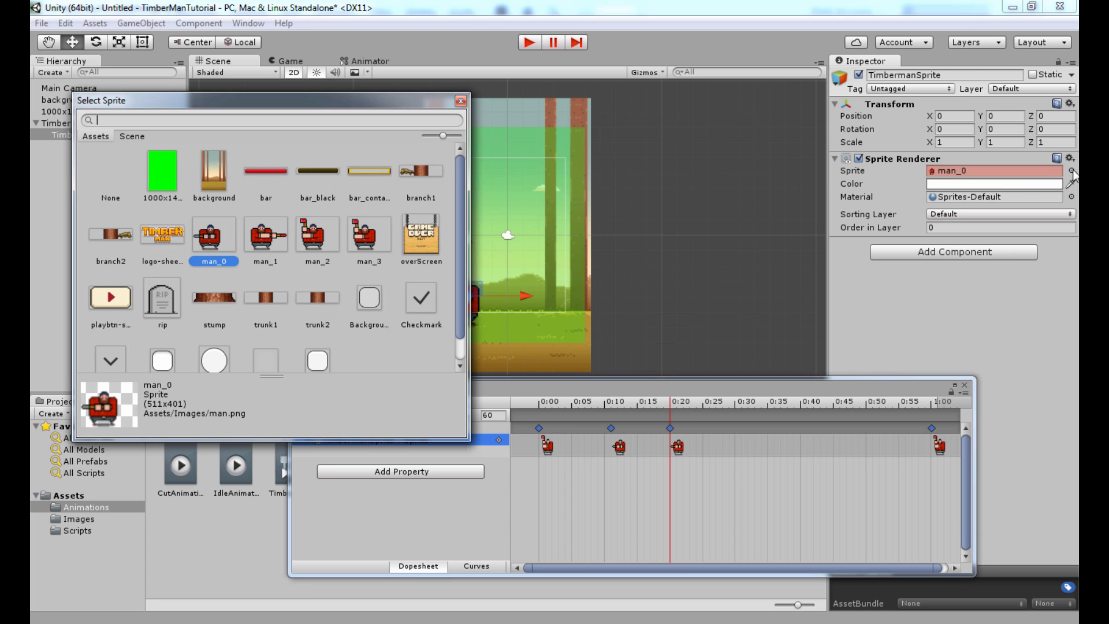
pyautogui.click(284, 243)
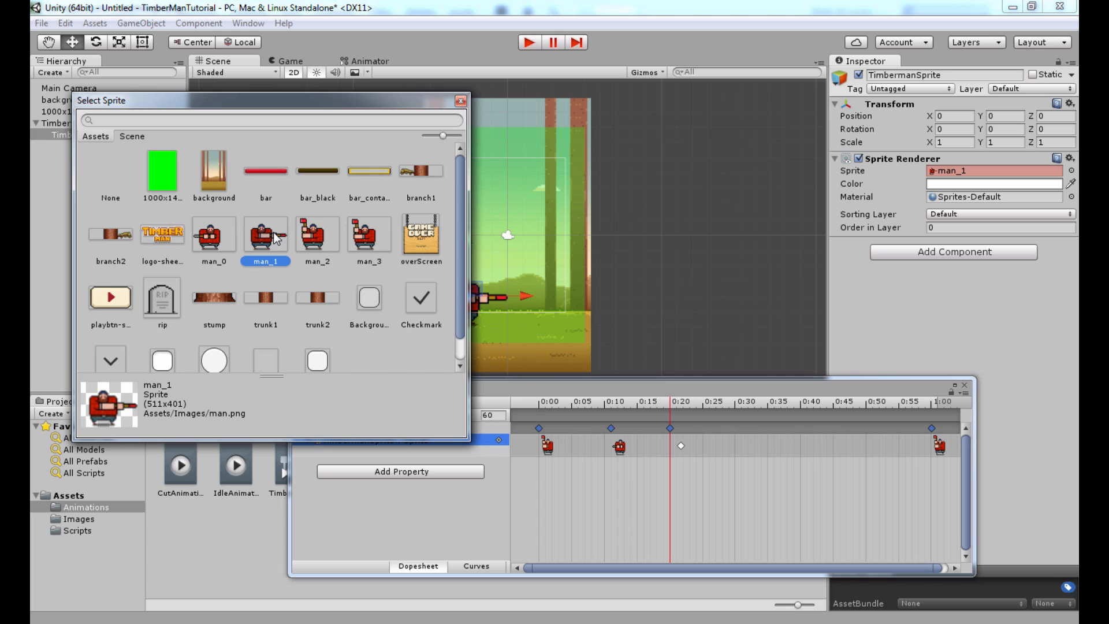
pyautogui.click(460, 102)
# Delete the TimbermanSprite sprite keyframe at 1:00, the end of CutAnimation
pyautogui.click(679, 446)
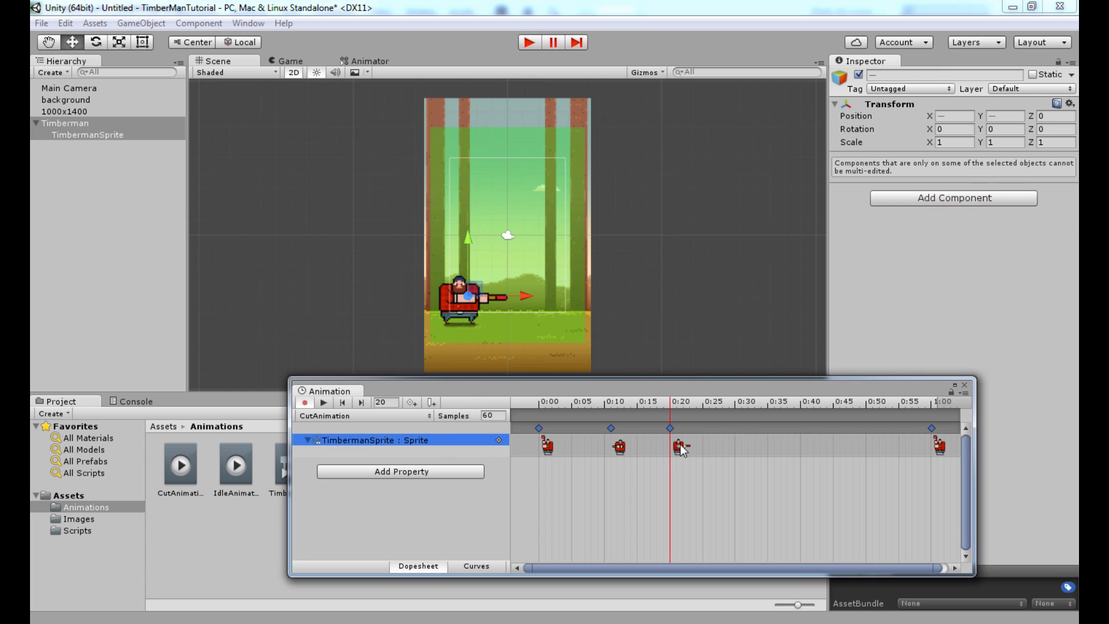
pyautogui.click(940, 445)
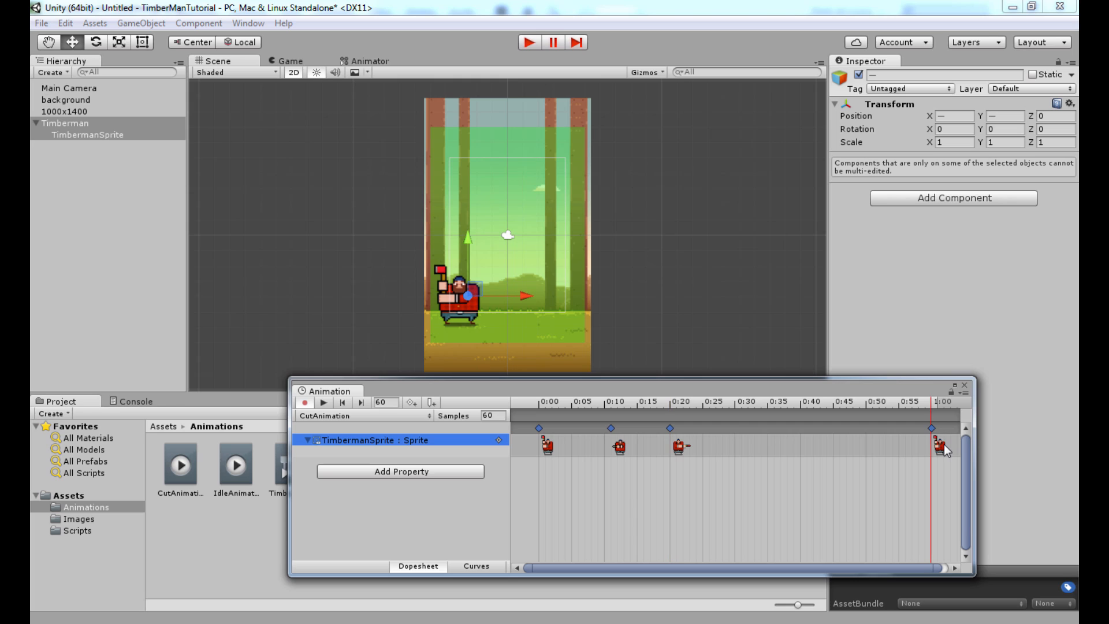
pyautogui.rightClick(942, 445)
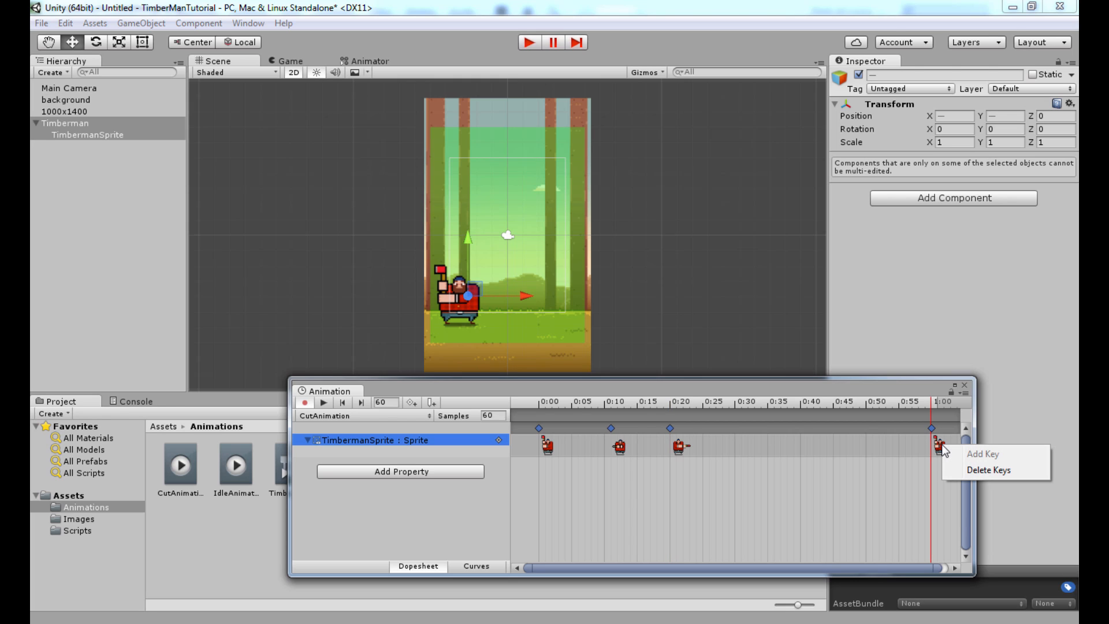
pyautogui.rightClick(936, 428)
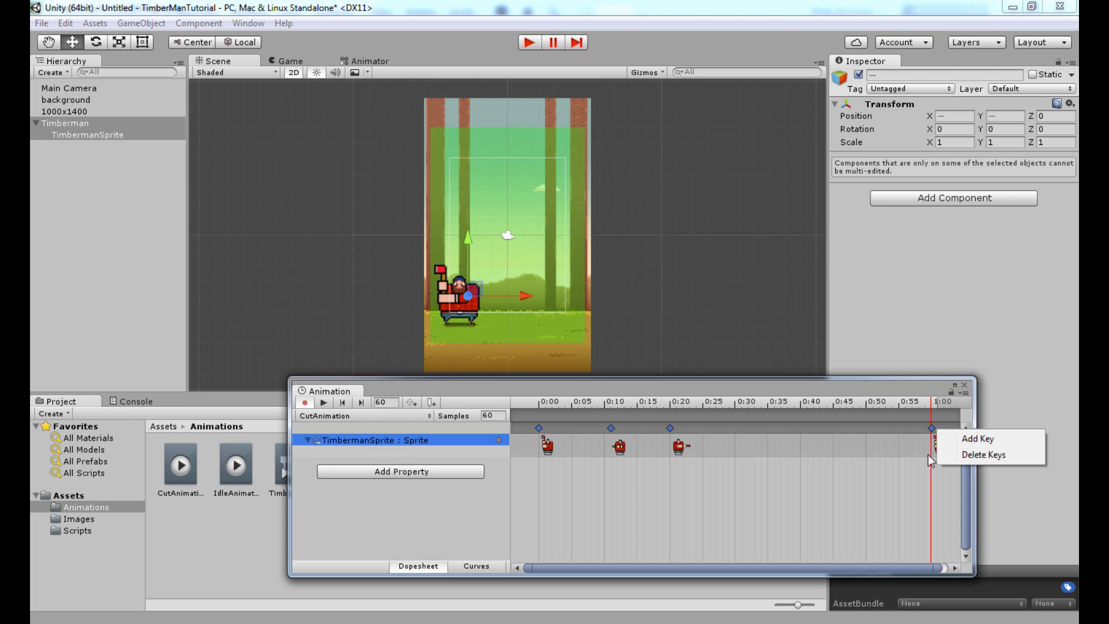
pyautogui.click(929, 455)
pyautogui.click(938, 447)
pyautogui.rightClick(939, 447)
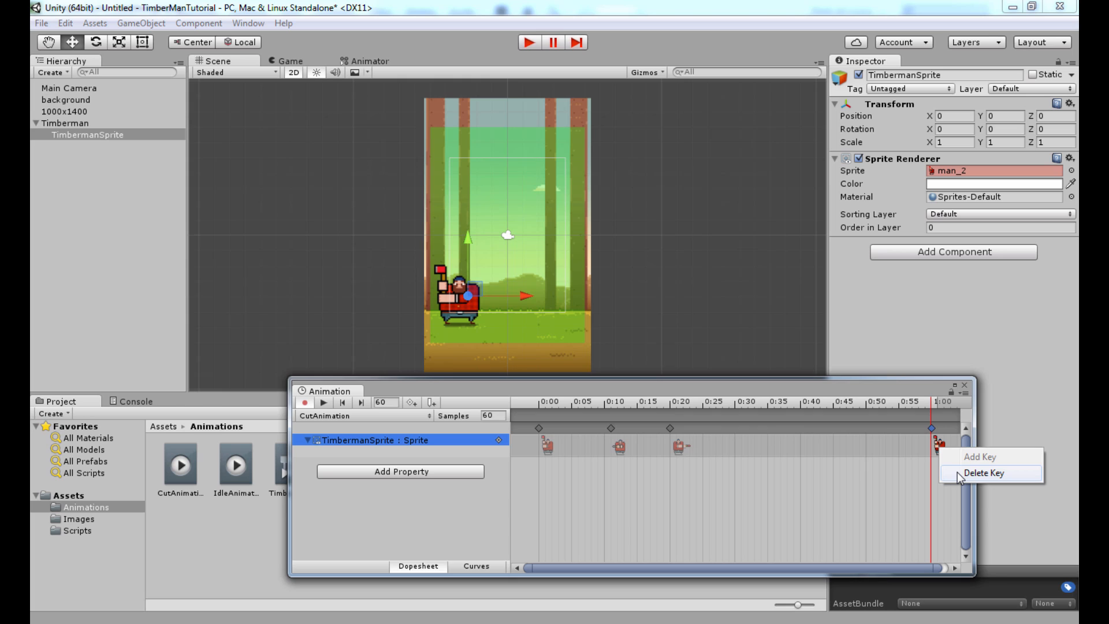
pyautogui.rightClick(941, 443)
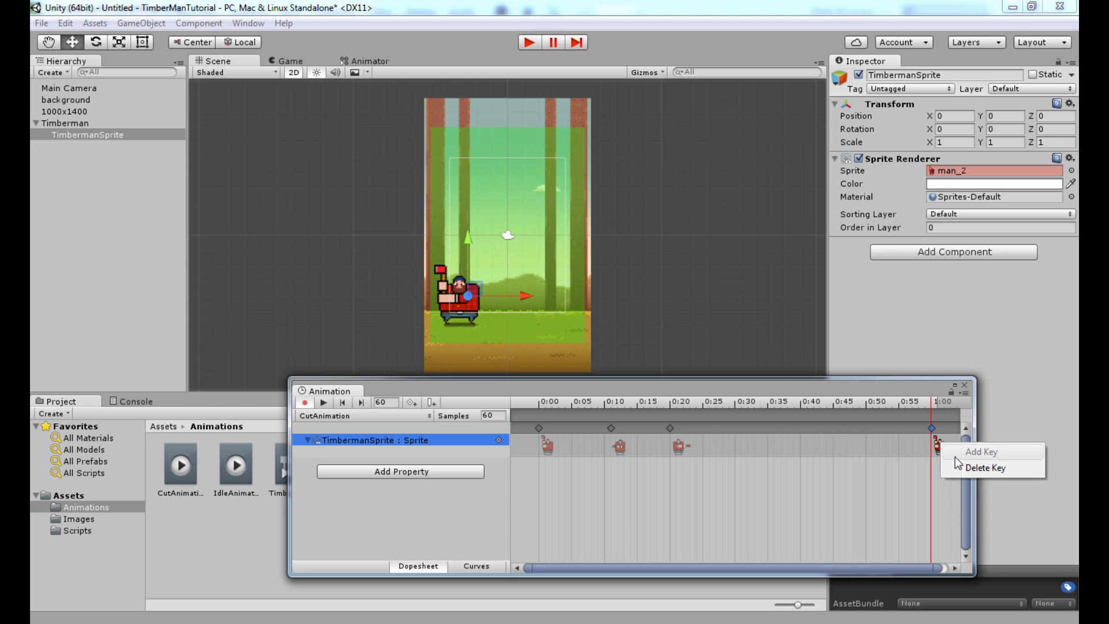
pyautogui.click(969, 468)
# Preview CutAnimation and shift its man_0 keyframe to frame 7 and its man_1 keyframe to about frame 14
pyautogui.moveTo(682, 404); pyautogui.dragTo(516, 401)
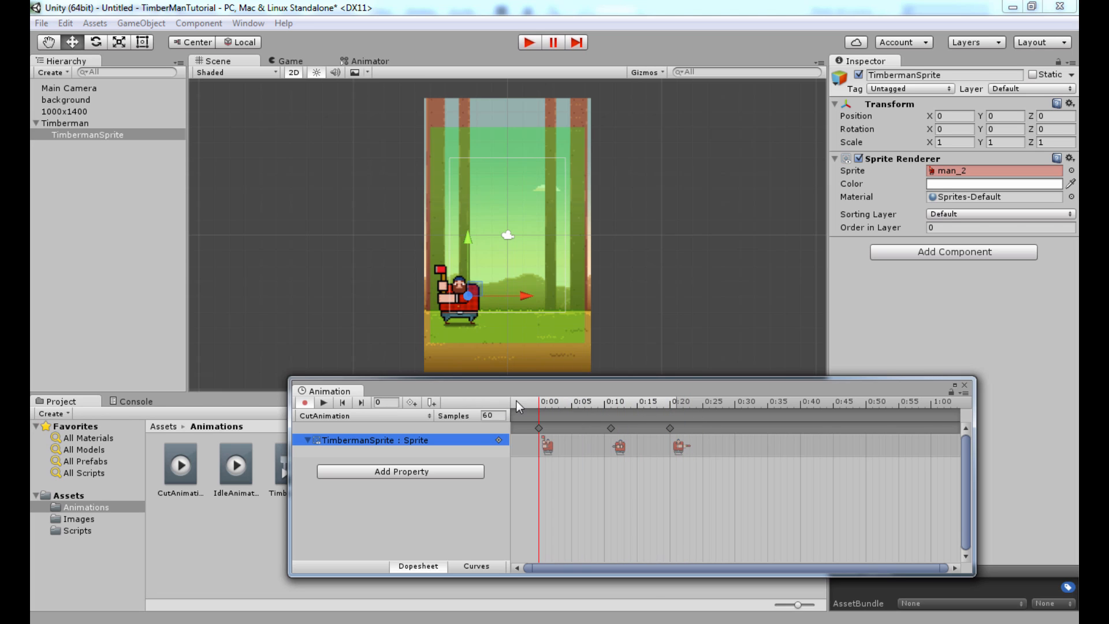
pyautogui.click(326, 403)
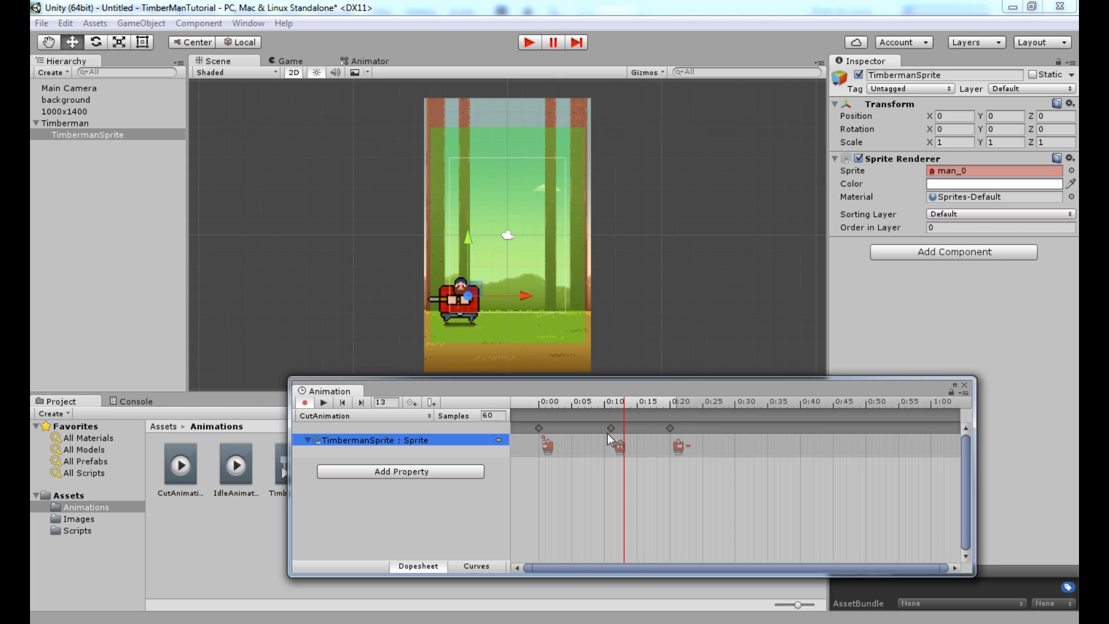
pyautogui.moveTo(610, 428); pyautogui.dragTo(585, 432)
pyautogui.click(669, 429)
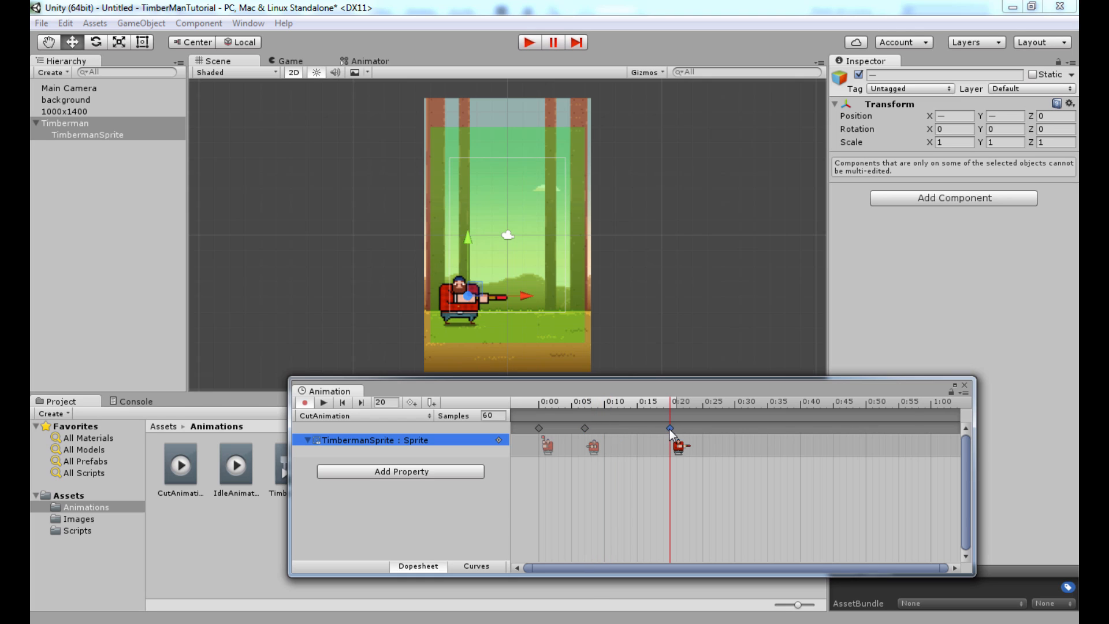
pyautogui.moveTo(670, 429); pyautogui.dragTo(631, 430)
pyautogui.click(324, 403)
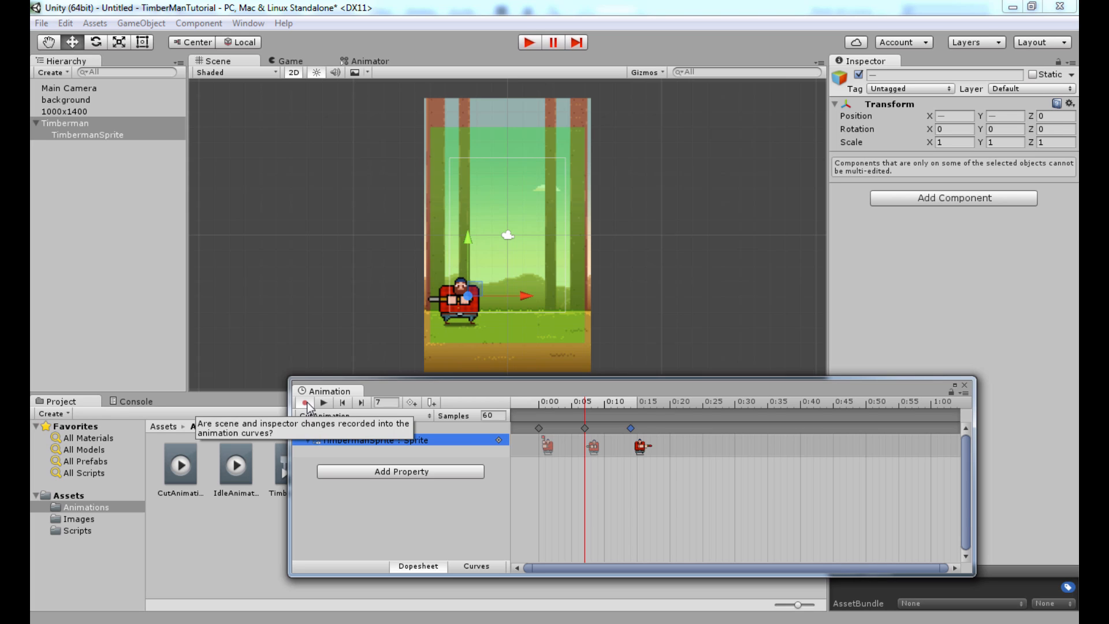
# Turn off animation recording, close the animation editor, and run the game briefly to test Timberman before stopping it
pyautogui.click(306, 402)
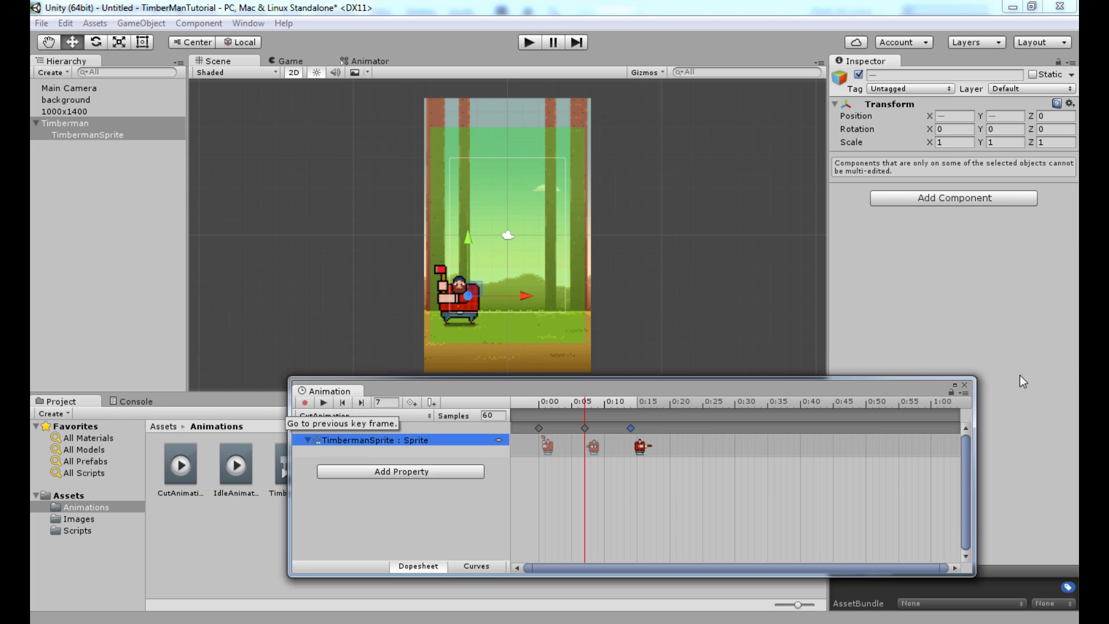
pyautogui.click(965, 385)
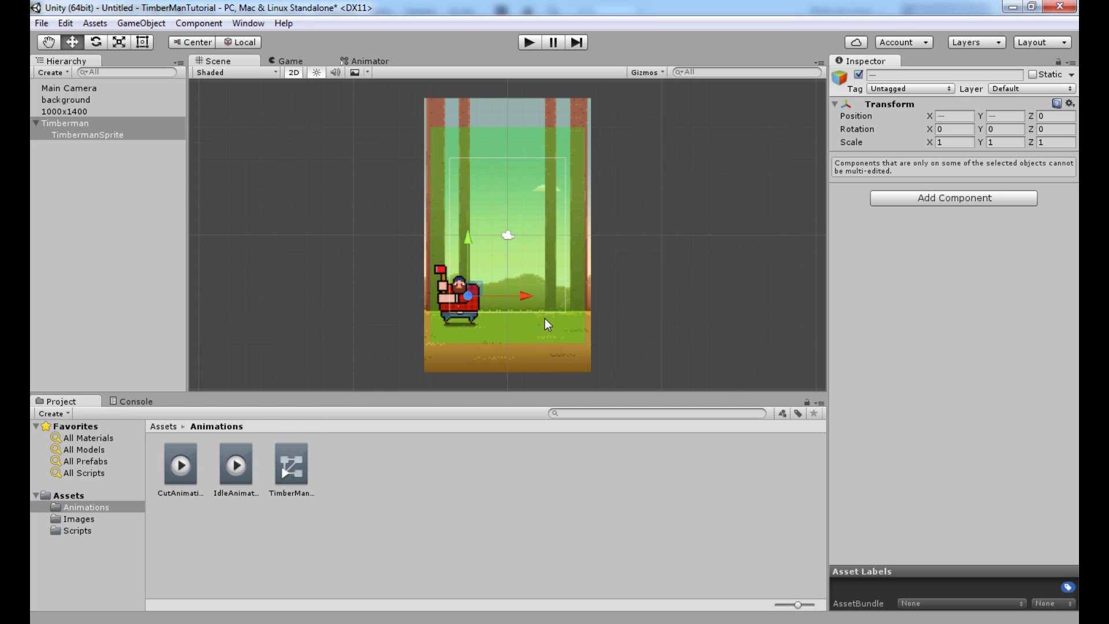
pyautogui.click(528, 42)
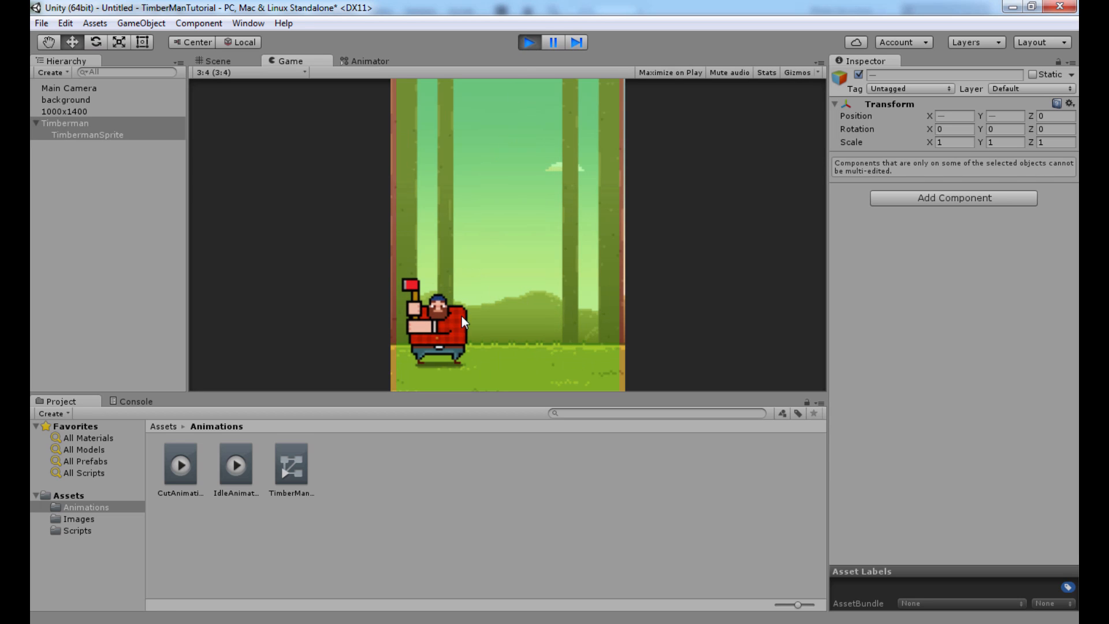
pyautogui.click(529, 42)
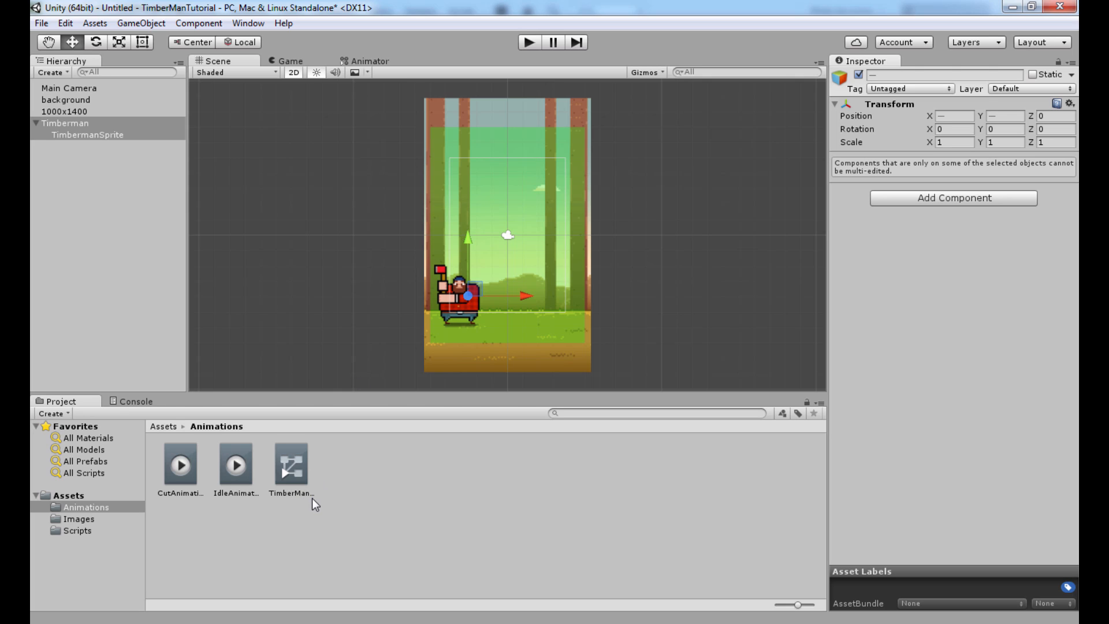
# Open TimberManAnimatorController and spread out its IdleAnimation, CutAnimation, Any State and Entry nodes in the state graph
pyautogui.click(300, 470)
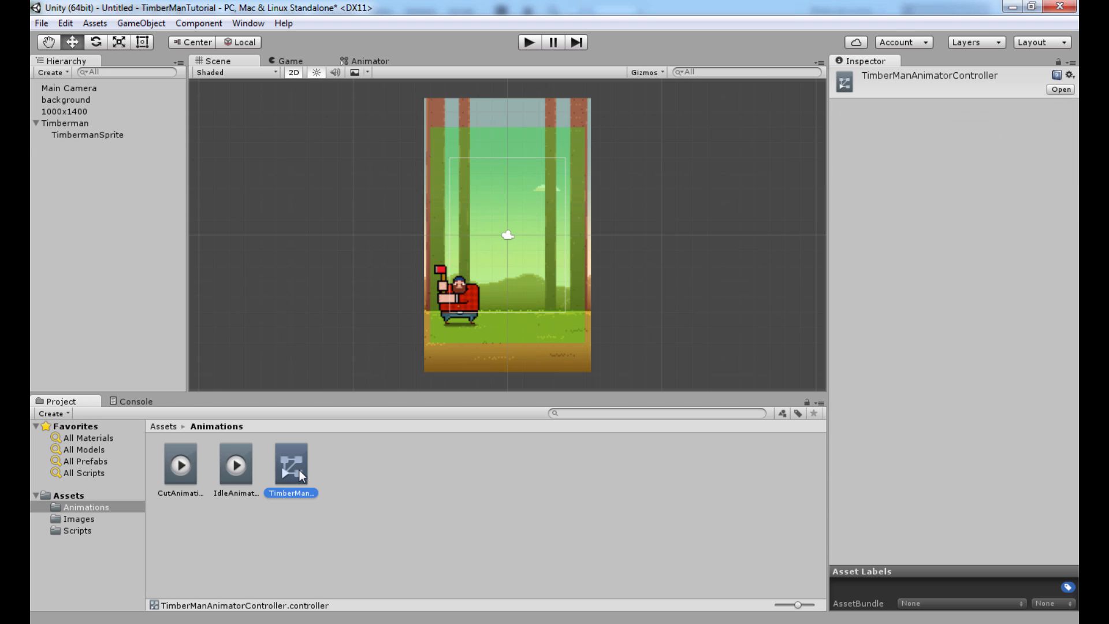
pyautogui.doubleClick(295, 475)
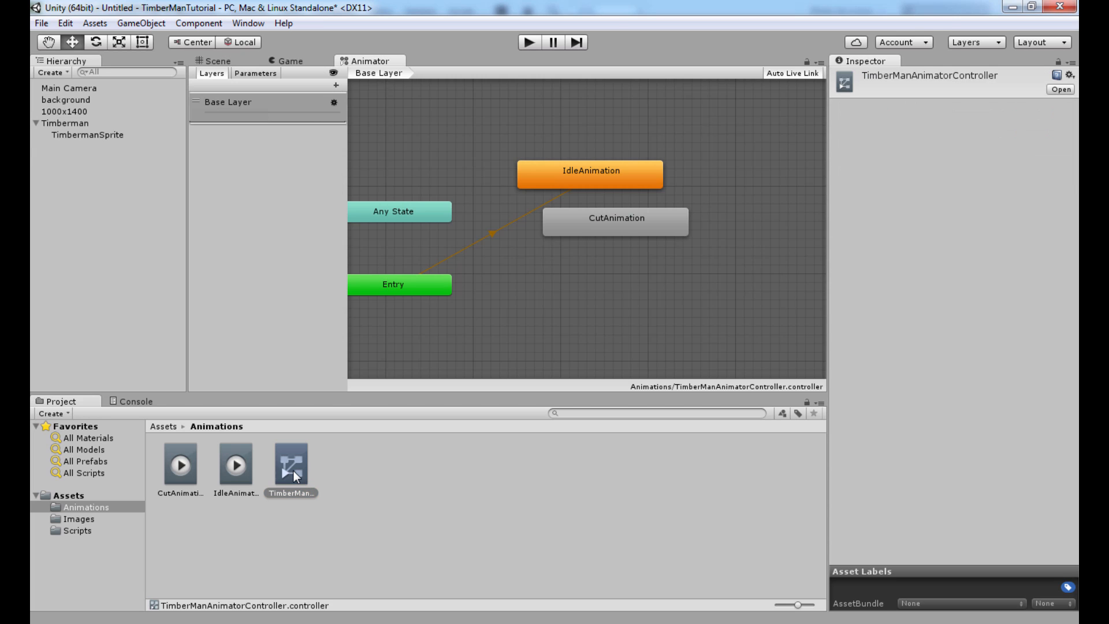
pyautogui.moveTo(613, 235); pyautogui.dragTo(596, 320)
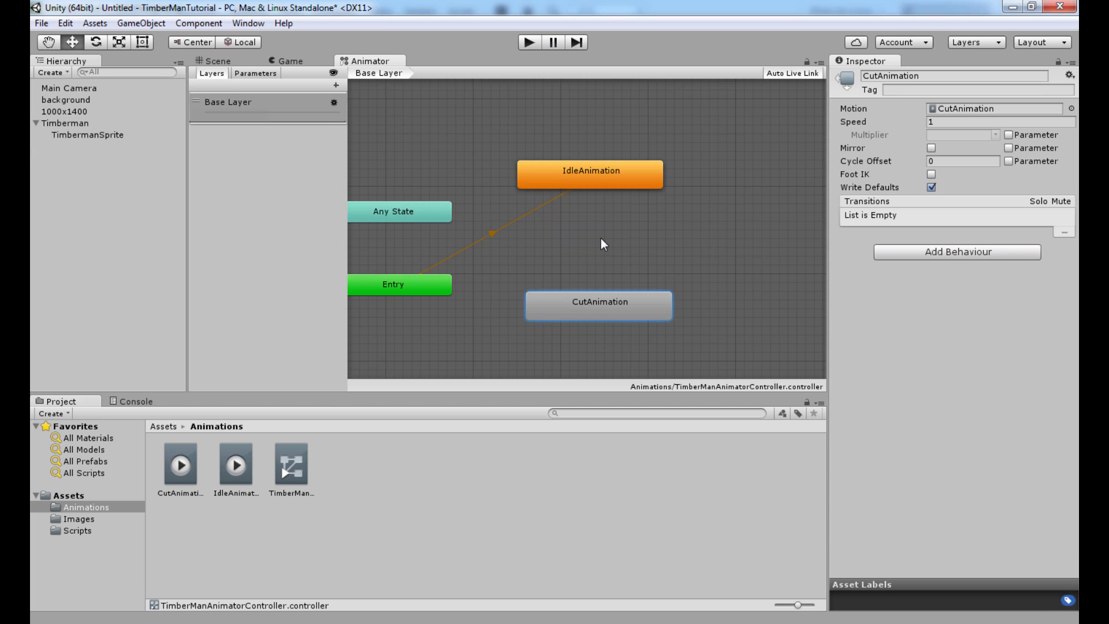
pyautogui.moveTo(616, 168); pyautogui.dragTo(668, 169)
pyautogui.moveTo(591, 314); pyautogui.dragTo(661, 269)
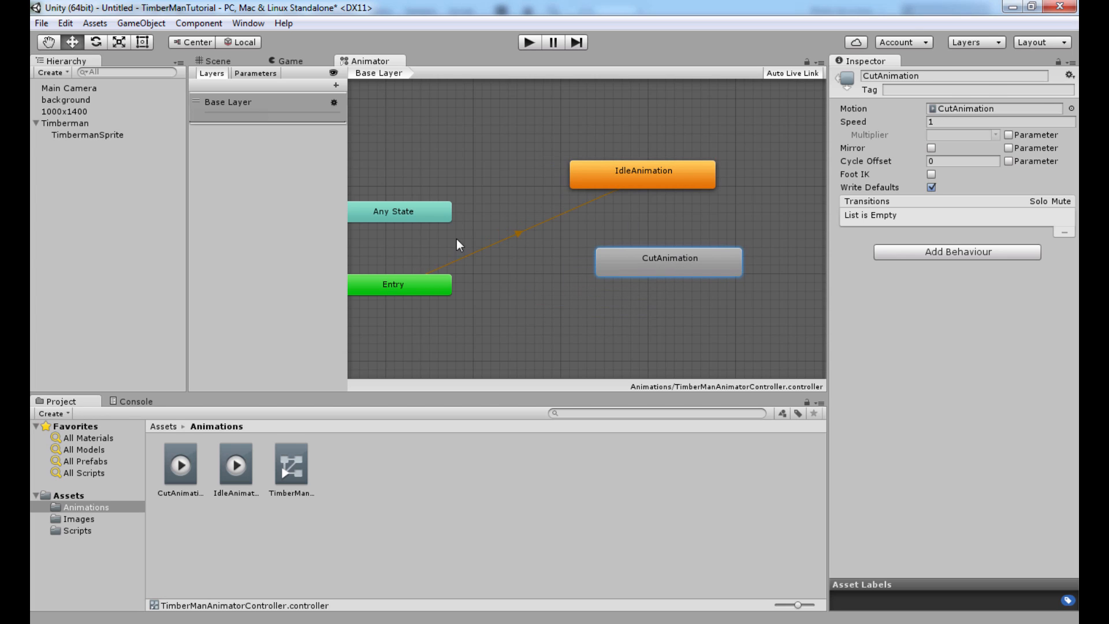
pyautogui.moveTo(422, 216); pyautogui.dragTo(455, 185)
pyautogui.moveTo(423, 279); pyautogui.dragTo(452, 243)
# Inspect the Any State and Entry nodes, and align IdleAnimation directly above CutAnimation in the state graph
pyautogui.click(424, 175)
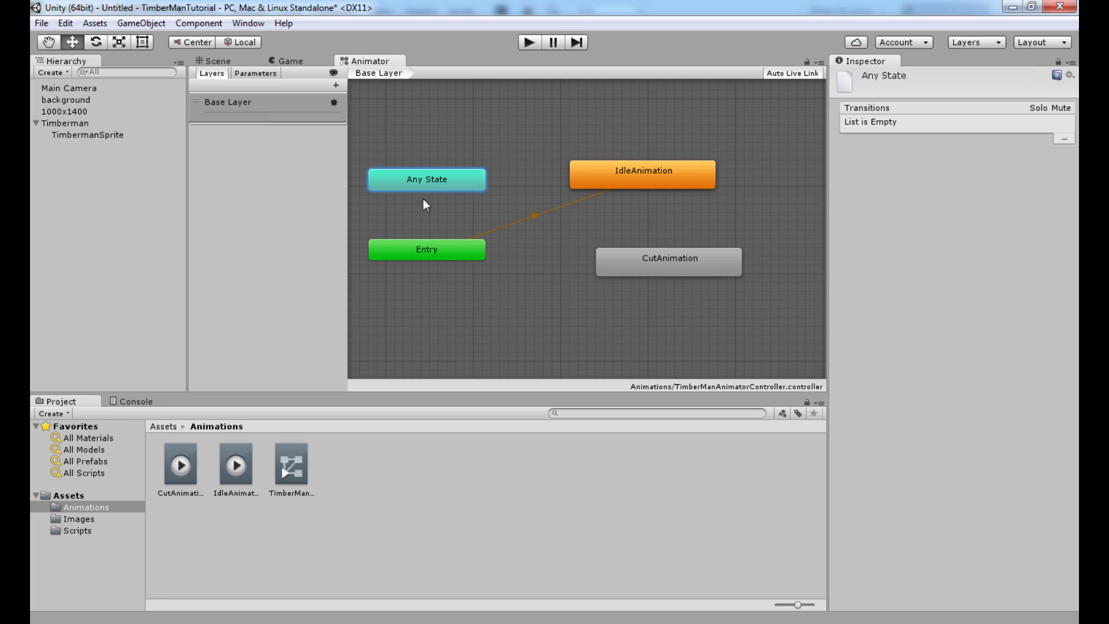
pyautogui.click(430, 248)
pyautogui.click(432, 192)
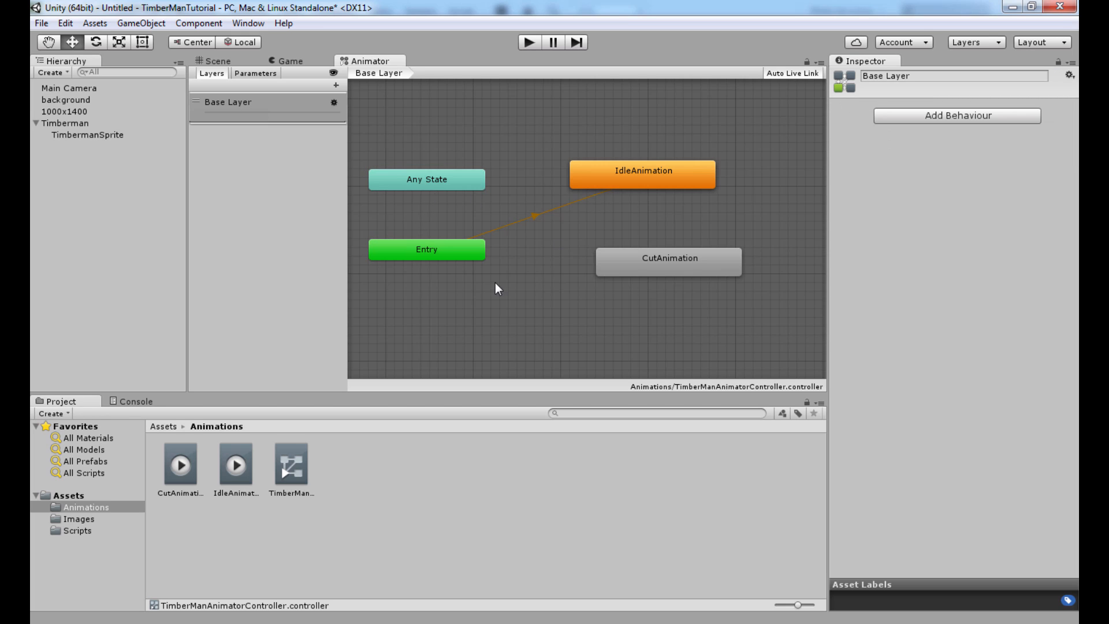
pyautogui.click(444, 256)
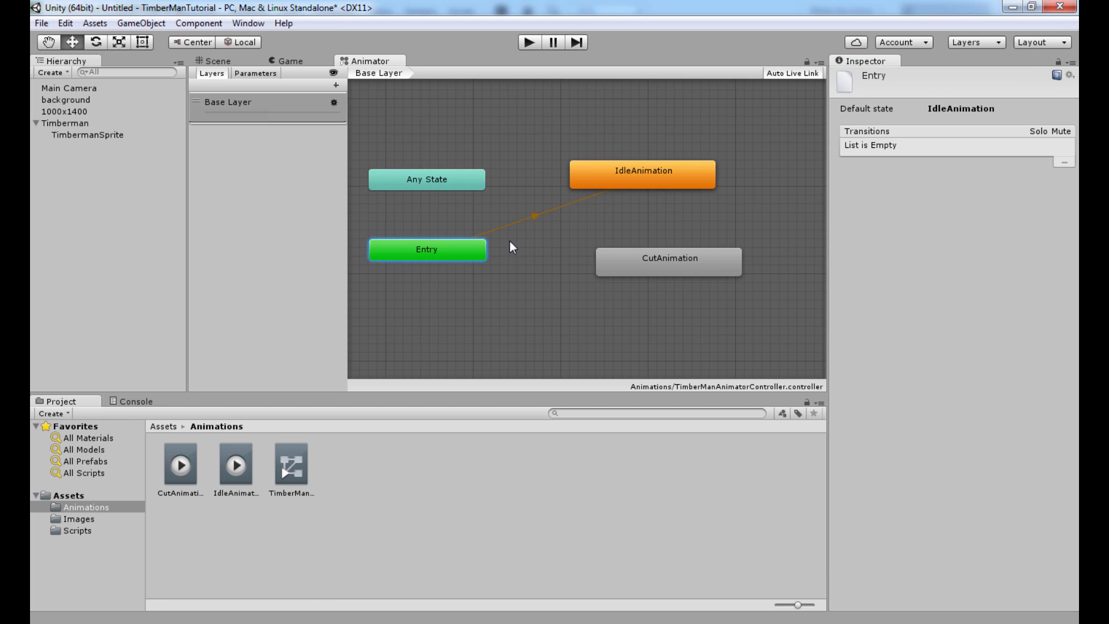
pyautogui.moveTo(671, 175)
pyautogui.mouseDown()
pyautogui.moveTo(693, 149)
pyautogui.moveTo(709, 155)
pyautogui.moveTo(677, 167)
pyautogui.moveTo(687, 169)
pyautogui.mouseUp()
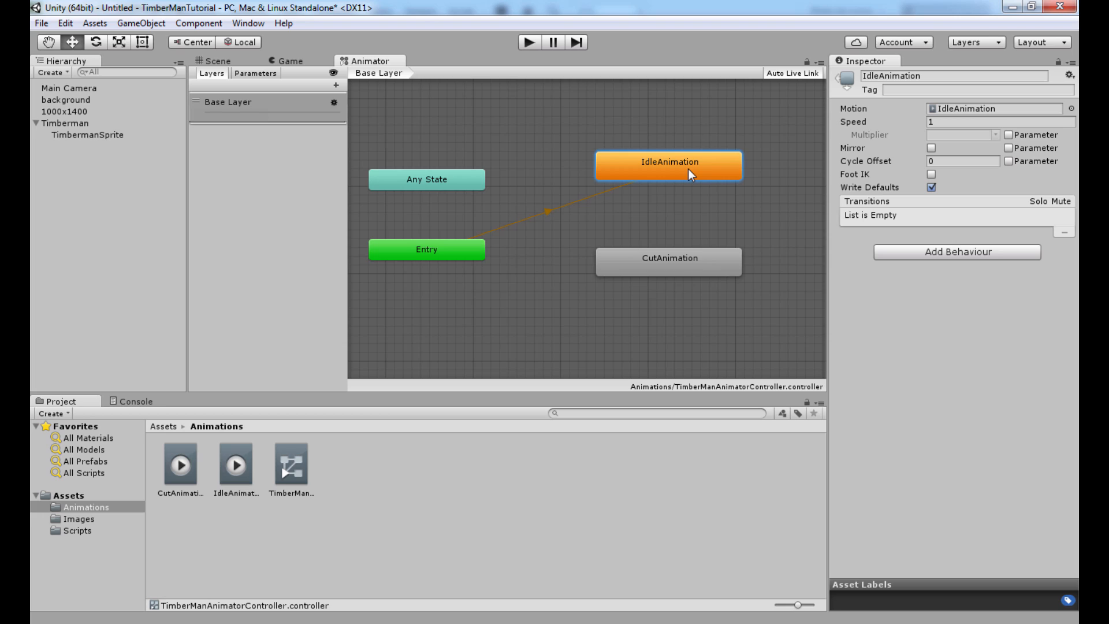
pyautogui.moveTo(679, 276); pyautogui.dragTo(684, 260)
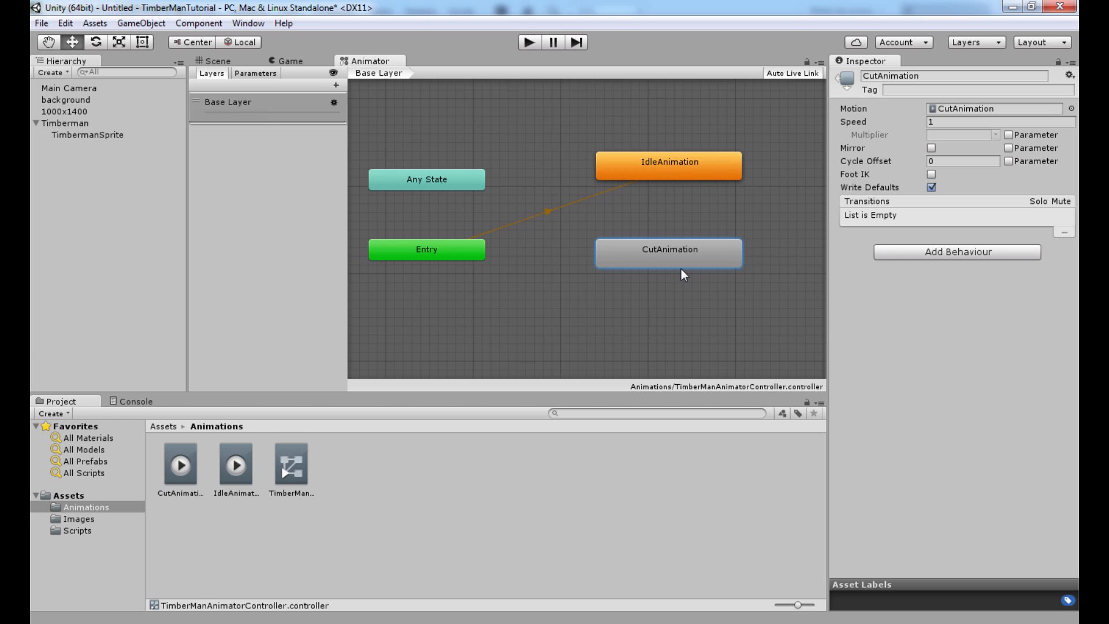
pyautogui.moveTo(676, 262); pyautogui.dragTo(674, 275)
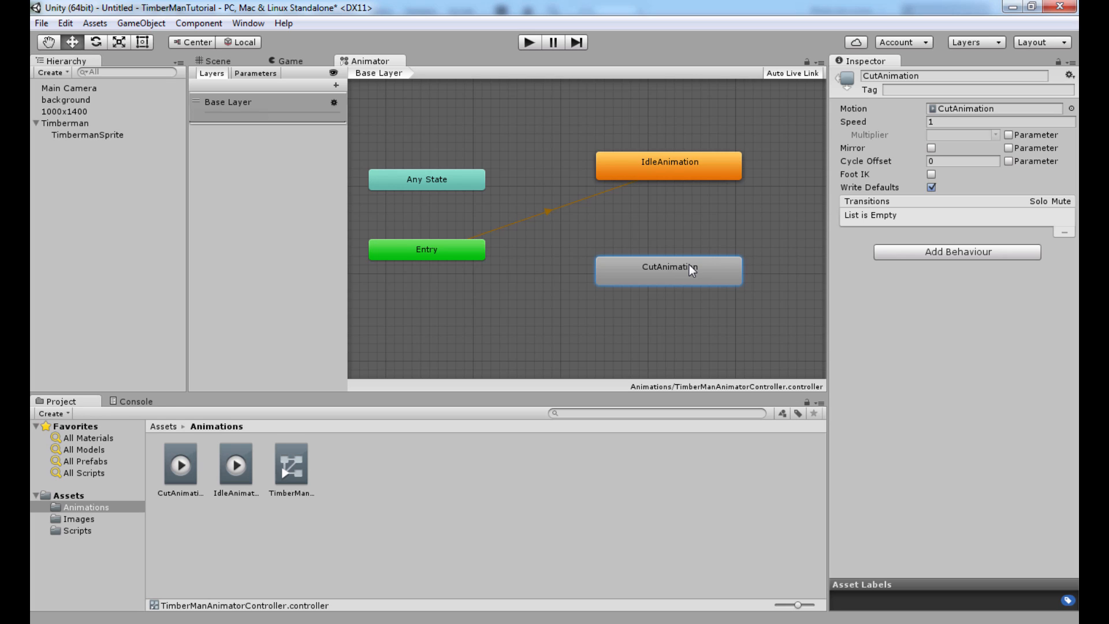
# Make a transition from CutAnimation to IdleAnimation and move the CutAnimation state farther below IdleAnimation
pyautogui.rightClick(689, 265)
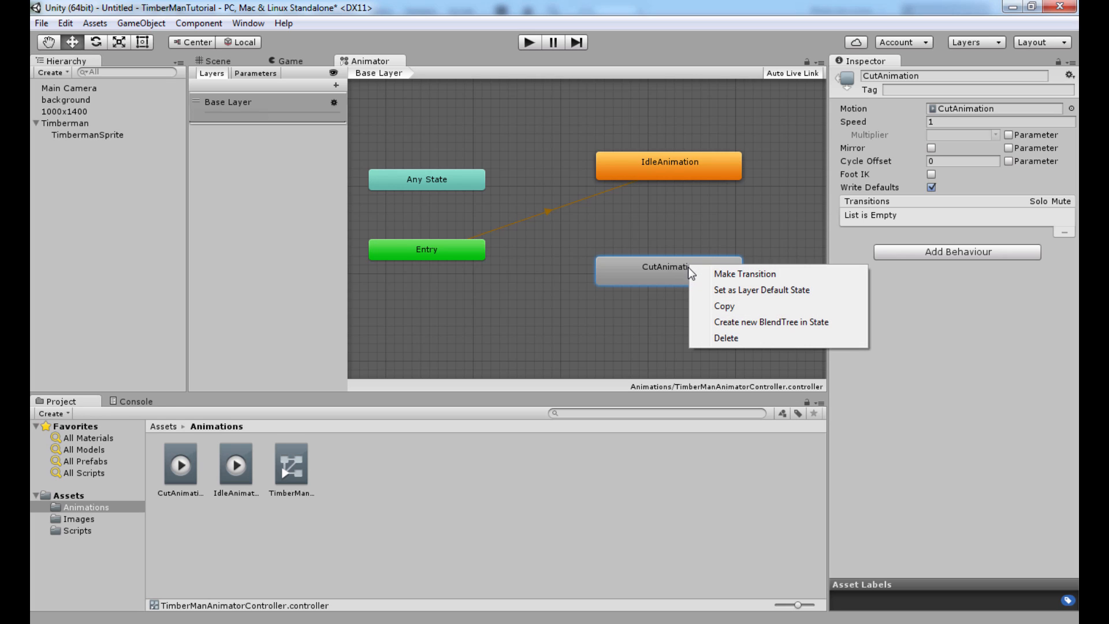
pyautogui.click(723, 272)
pyautogui.click(691, 178)
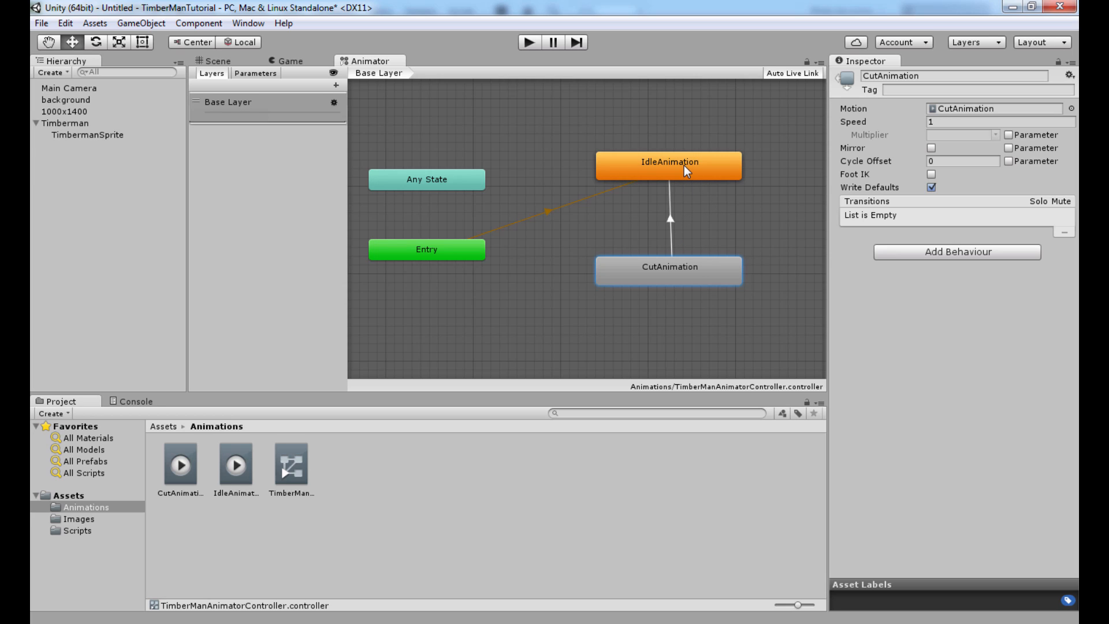
pyautogui.click(684, 166)
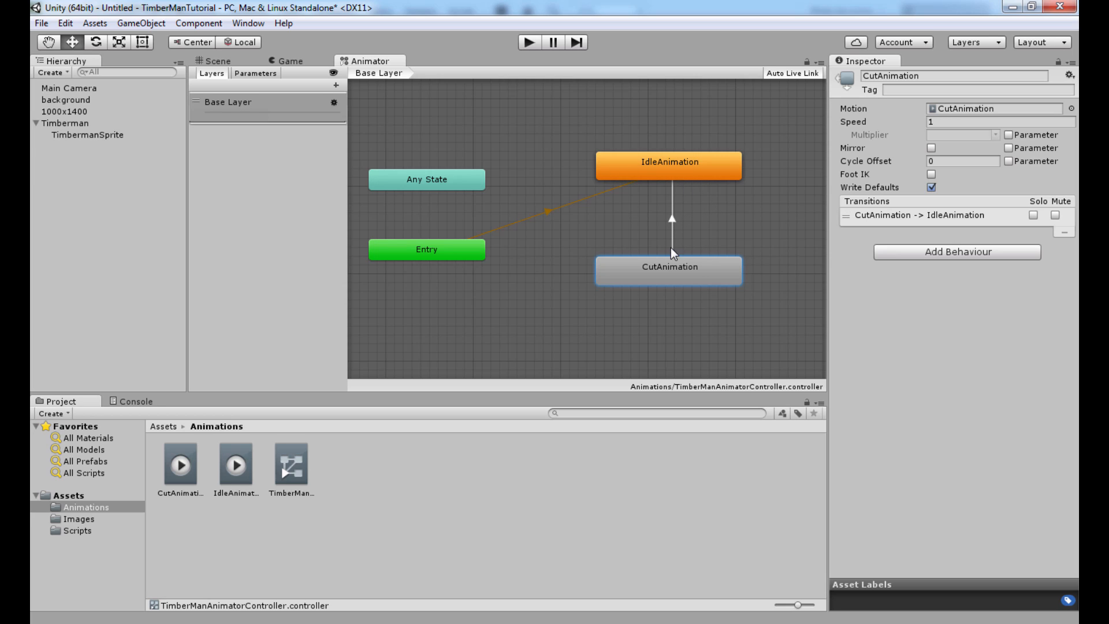
pyautogui.moveTo(670, 269); pyautogui.dragTo(671, 317)
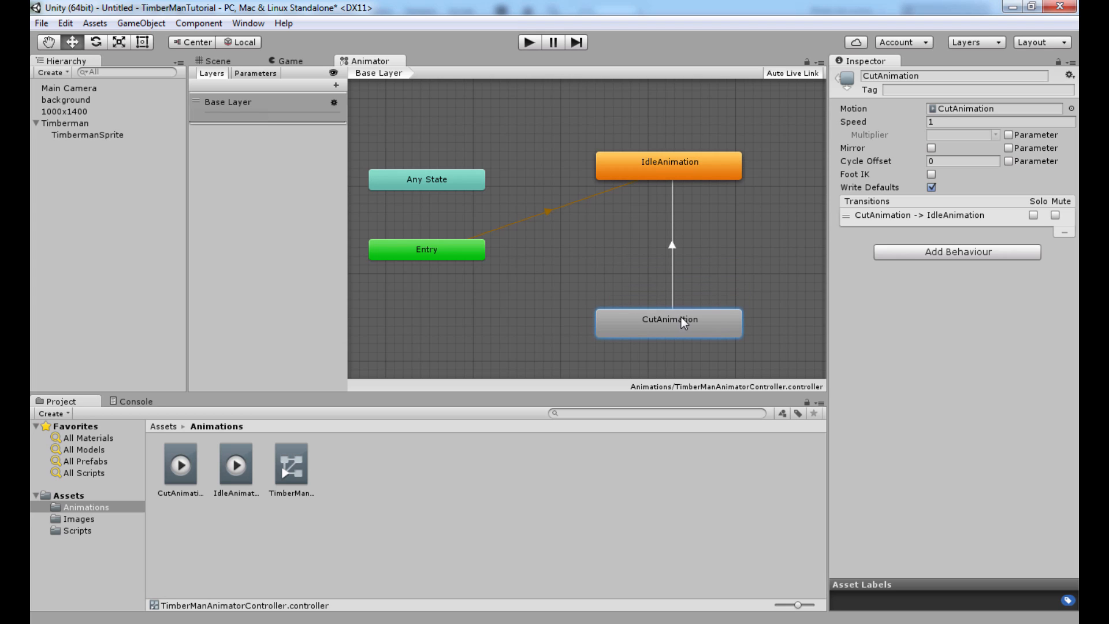
# Review the transition from CutAnimation to IdleAnimation, and turn off Loop Time for the CutAnimation clip
pyautogui.click(671, 243)
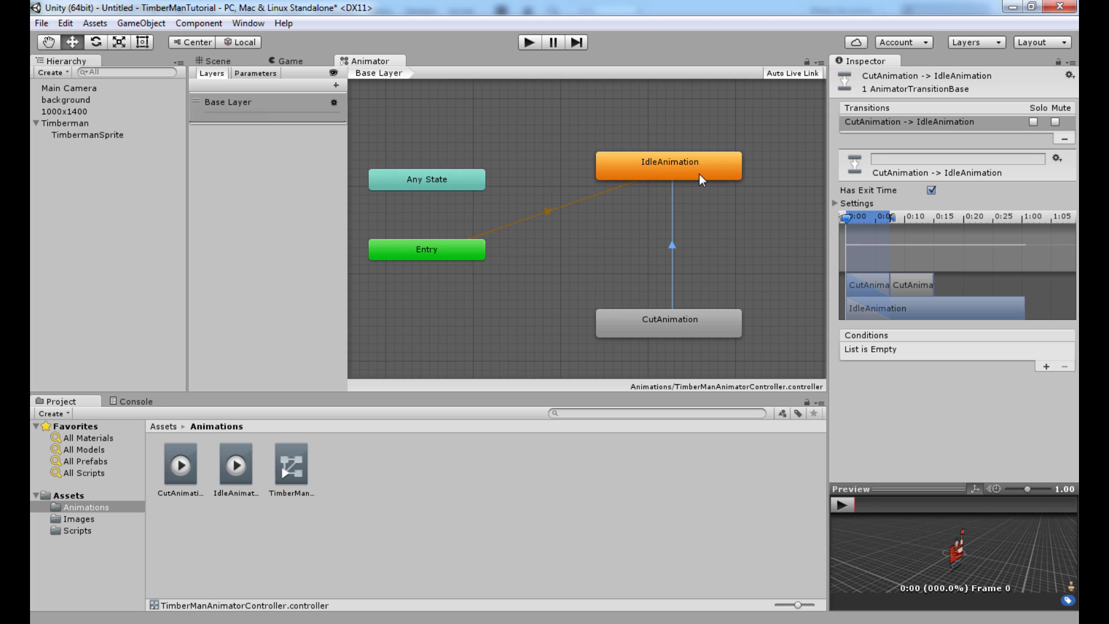
pyautogui.click(679, 323)
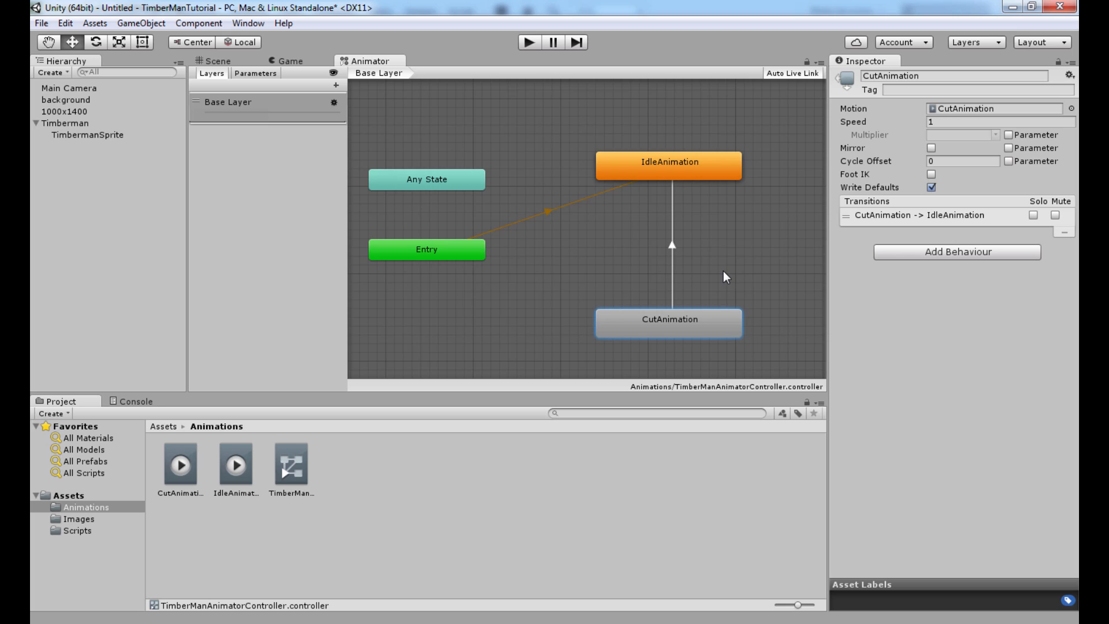
pyautogui.doubleClick(692, 321)
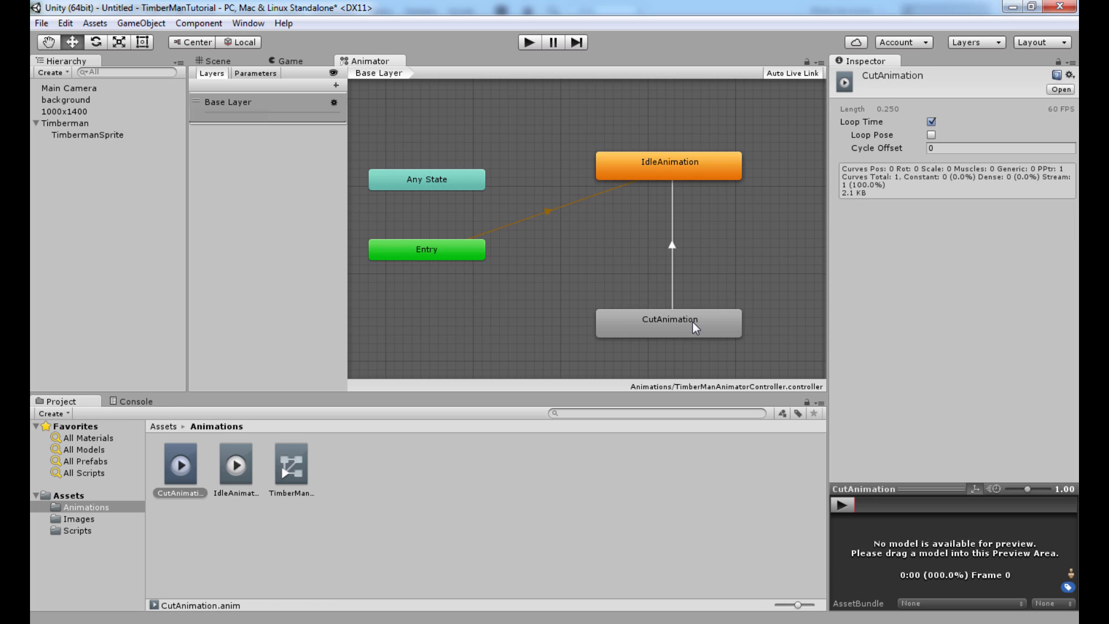
pyautogui.click(932, 122)
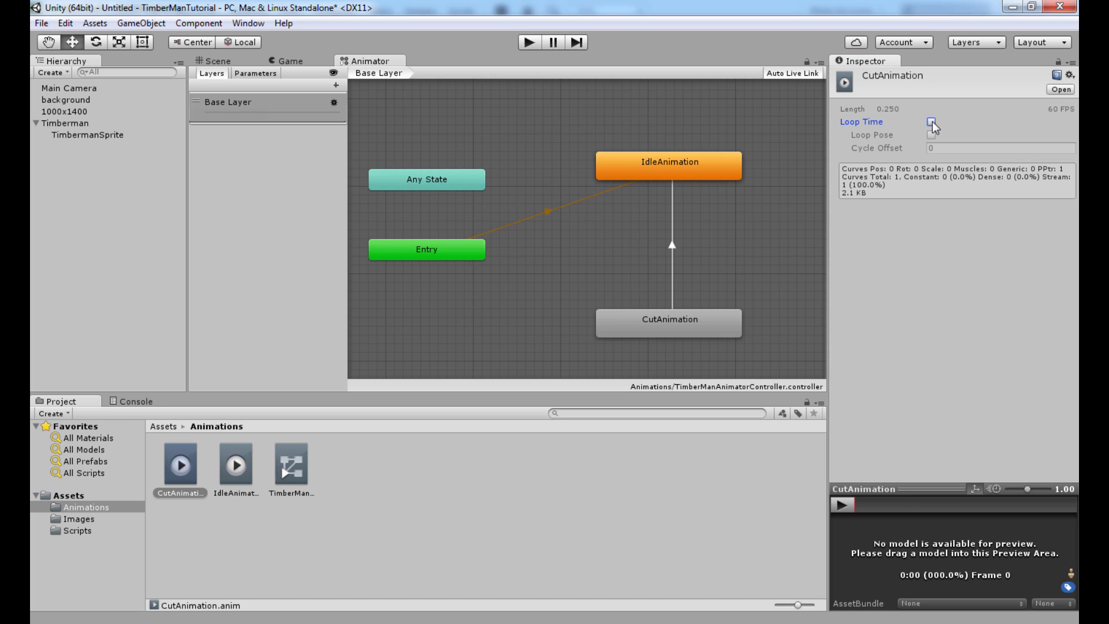
# Inspect the IdleAnimation clip's loop settings and the properties of the CutAnimation and IdleAnimation states
pyautogui.click(707, 169)
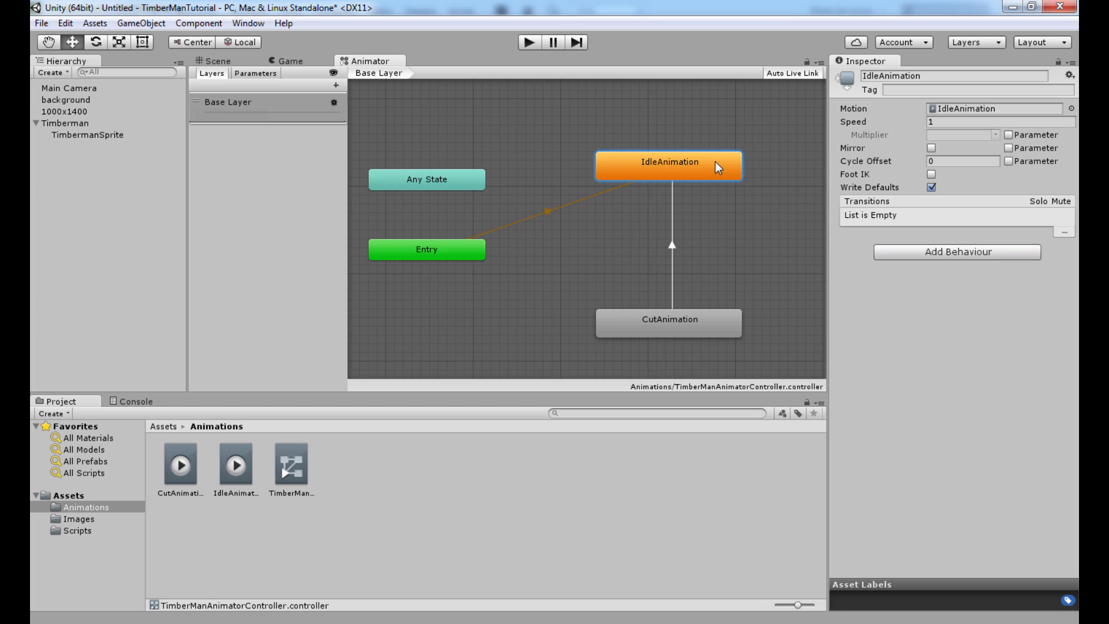
pyautogui.doubleClick(717, 168)
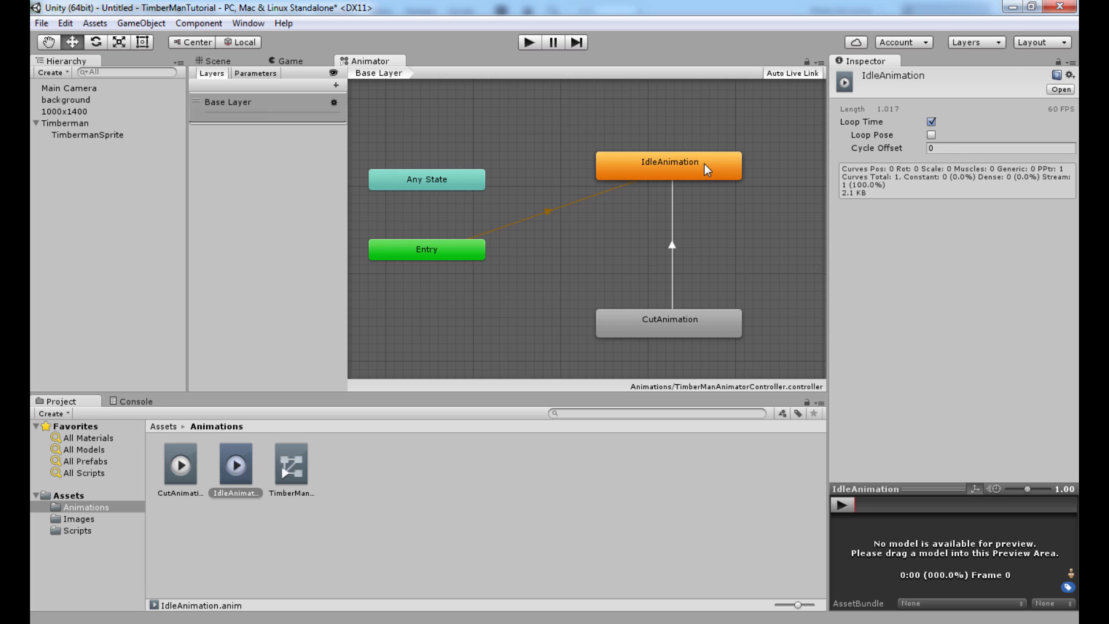
pyautogui.click(725, 320)
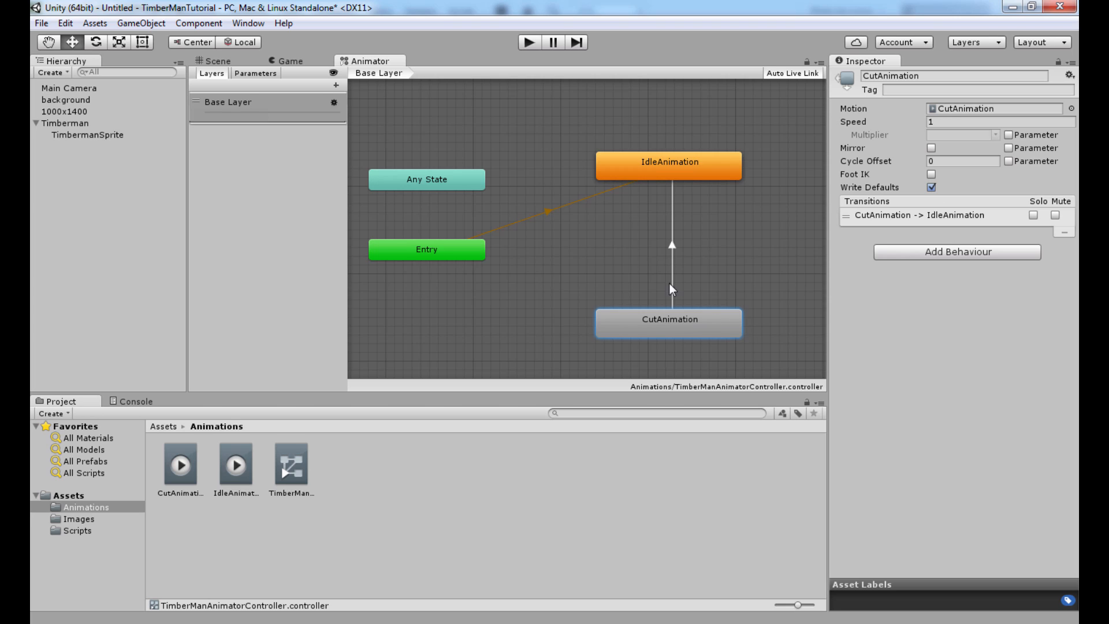
pyautogui.click(686, 173)
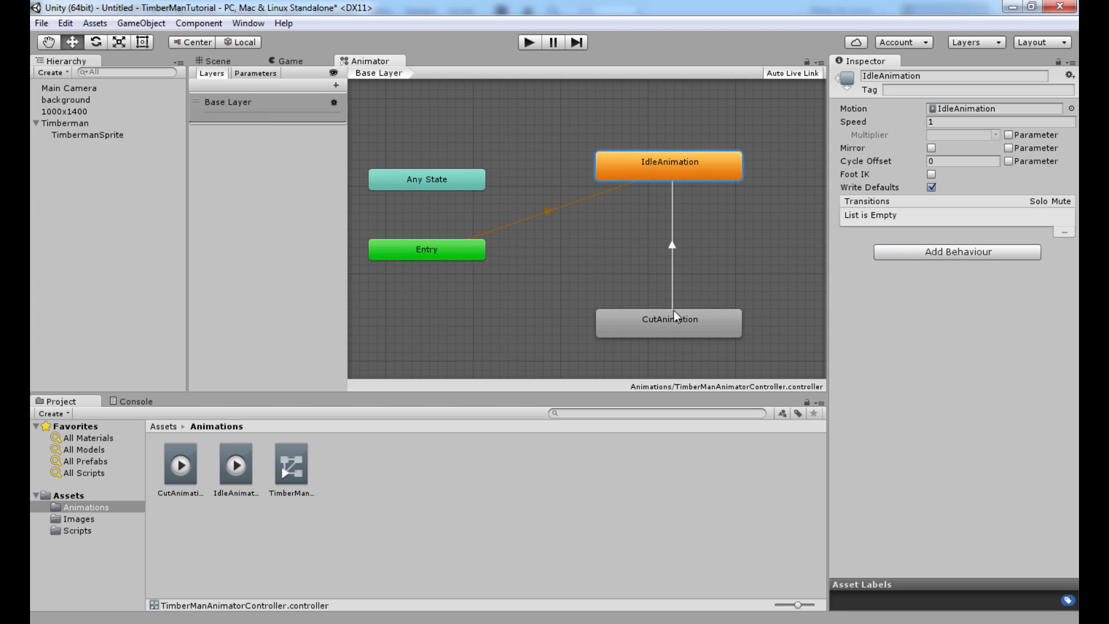
# Move the CutAnimation state slightly closer to IdleAnimation in the state graph, and return to the Scene view
pyautogui.moveTo(679, 318); pyautogui.dragTo(681, 292)
pyautogui.click(744, 238)
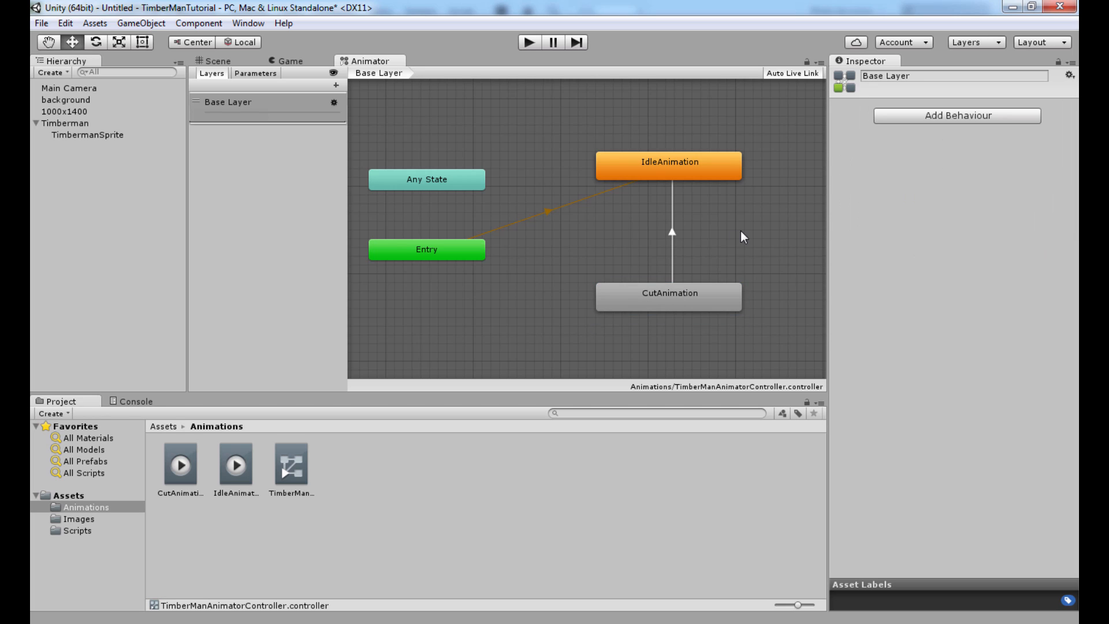
pyautogui.click(704, 171)
pyautogui.click(686, 292)
pyautogui.click(694, 169)
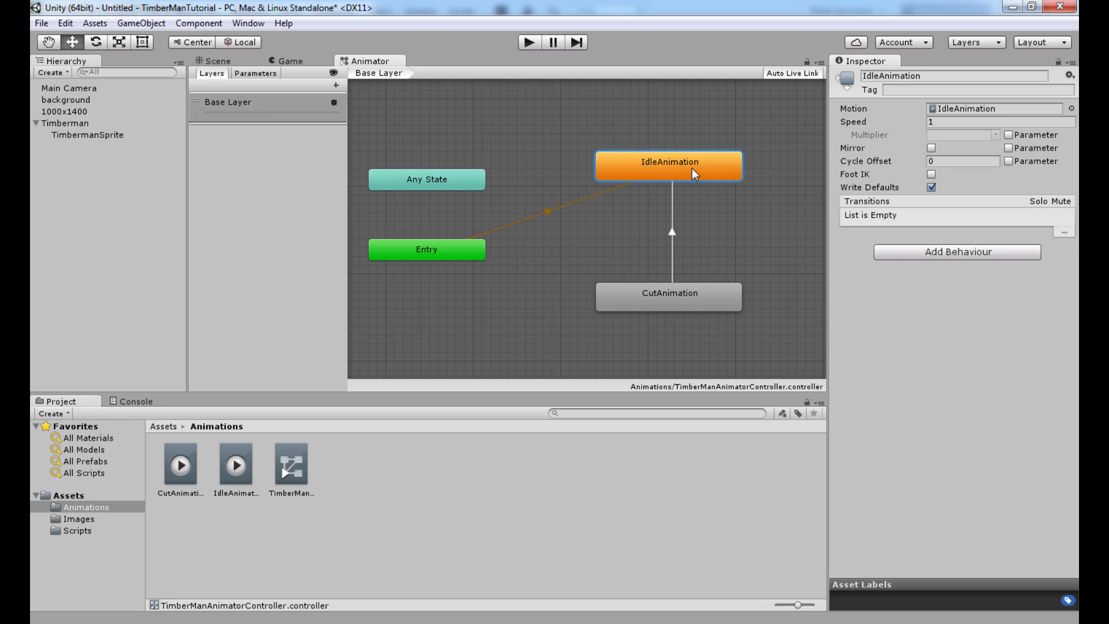
pyautogui.click(650, 294)
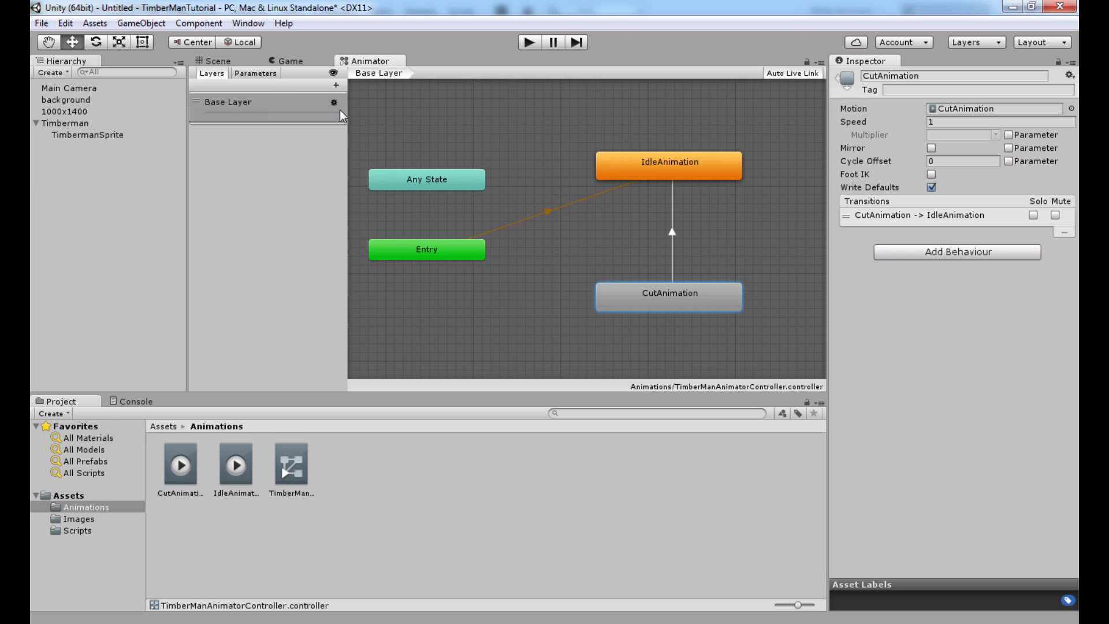
pyautogui.click(238, 62)
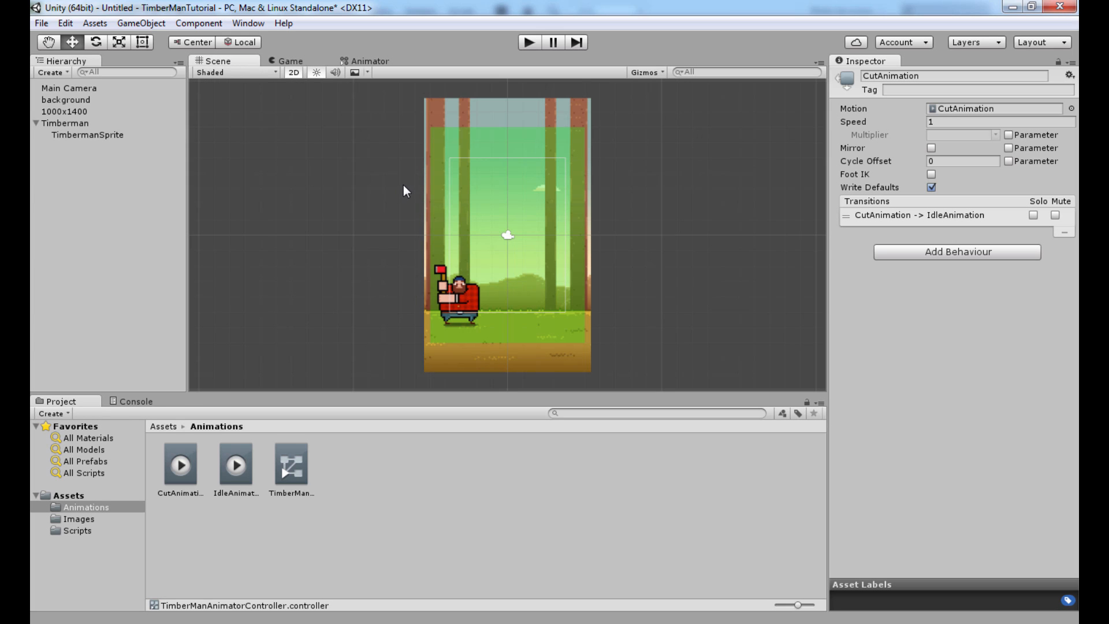